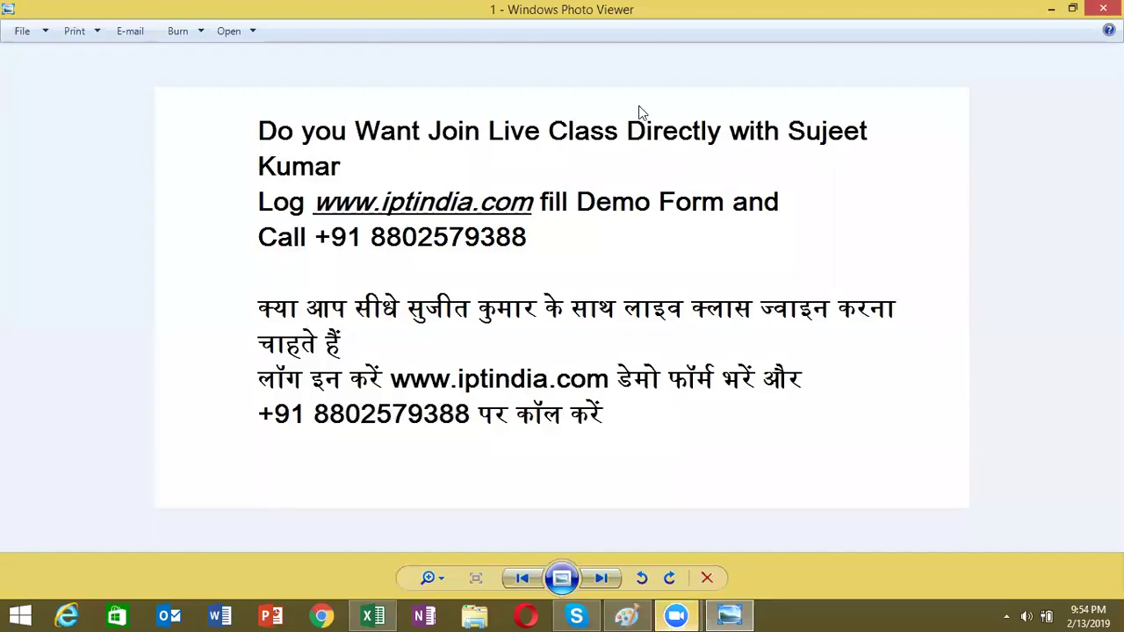
View the second promotional image, close Photo Viewer, and bring the CF workbook back to the front
left_click(602, 582)
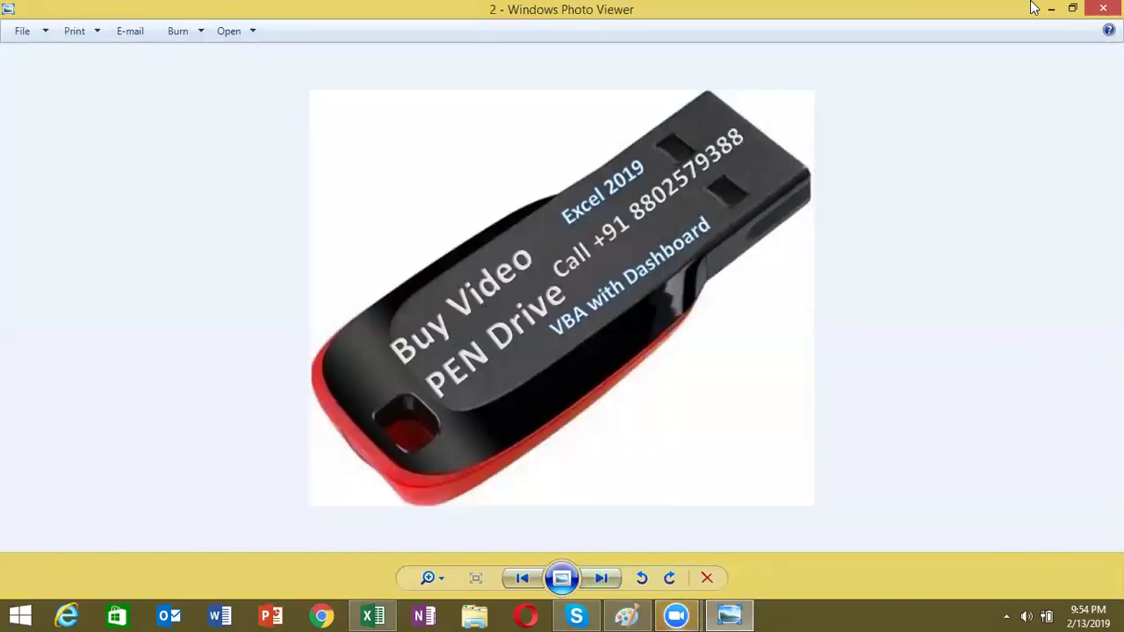
key("alt+F4")
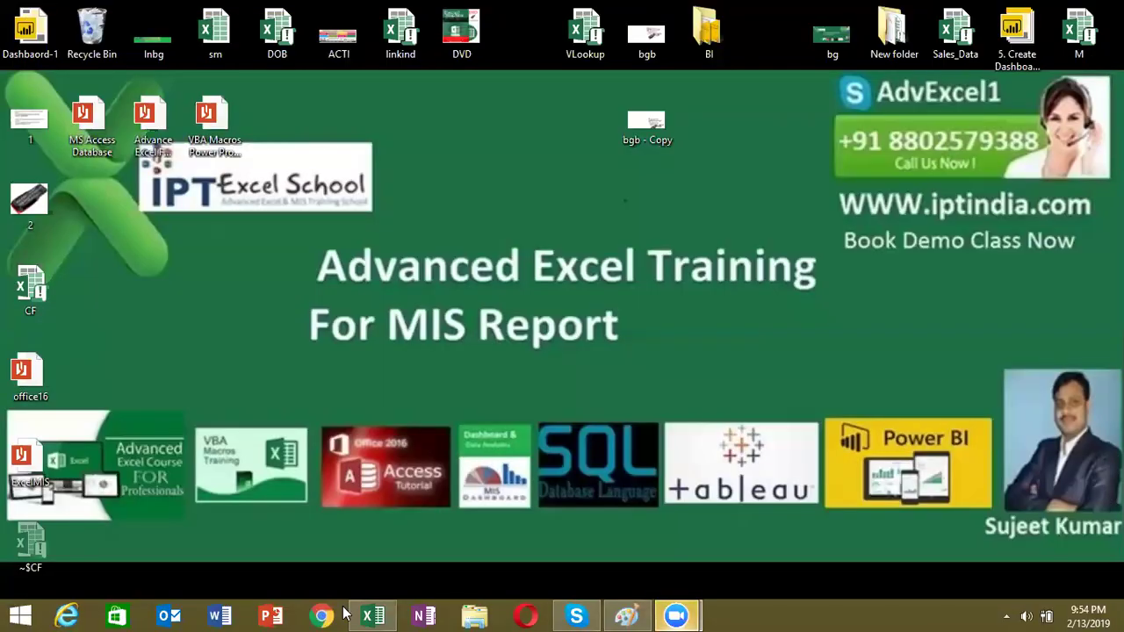
left_click(376, 615)
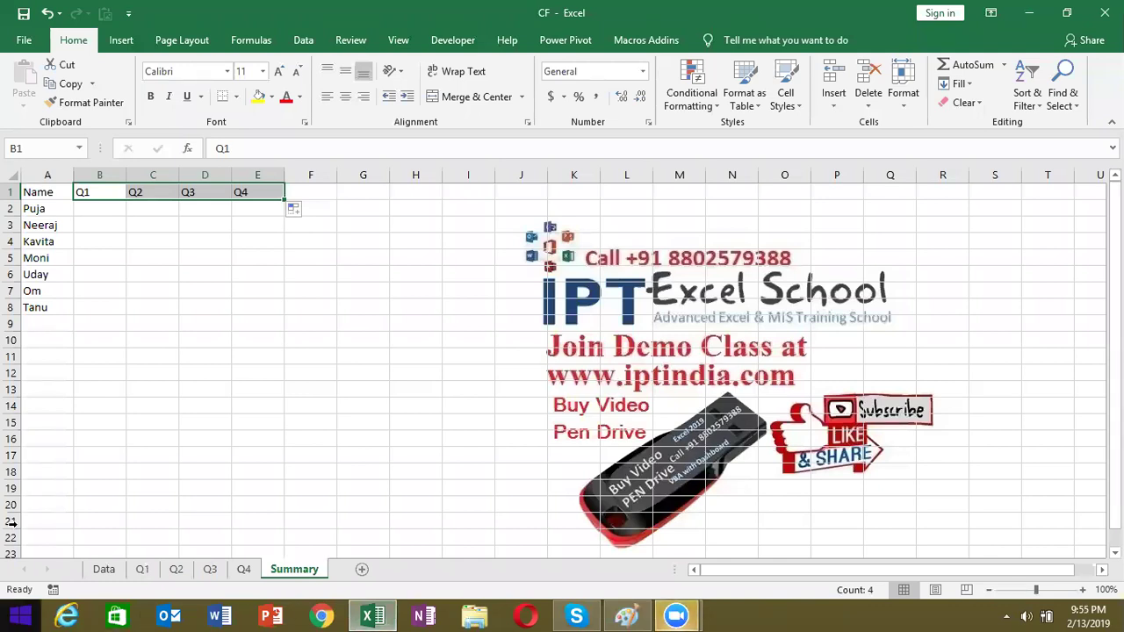
left_click(143, 571)
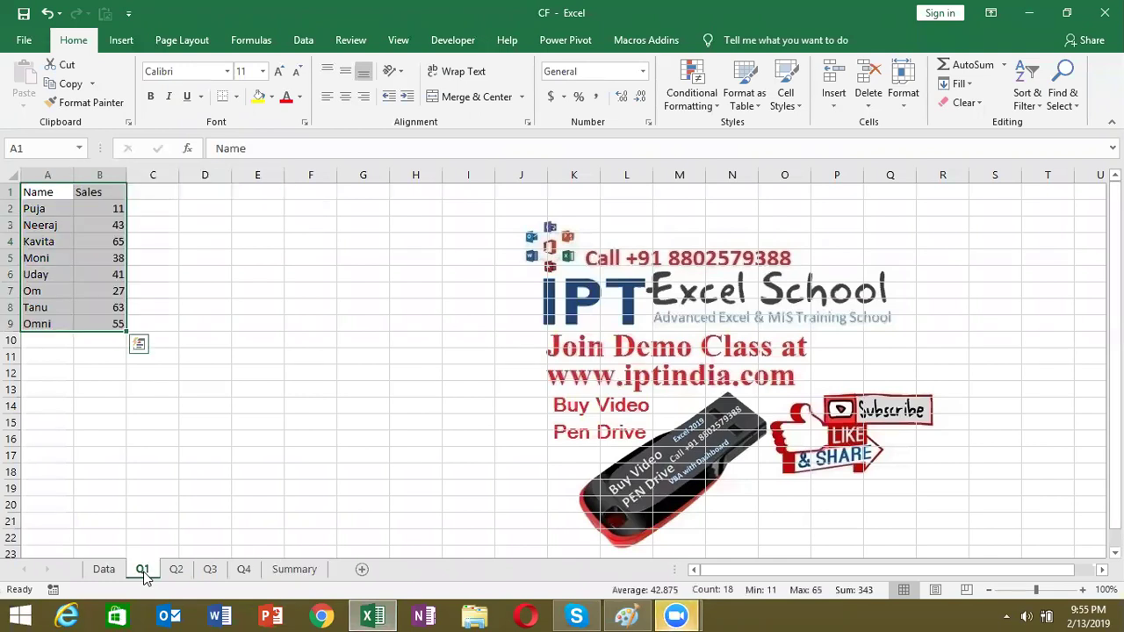
left_click(176, 571)
left_click(208, 570)
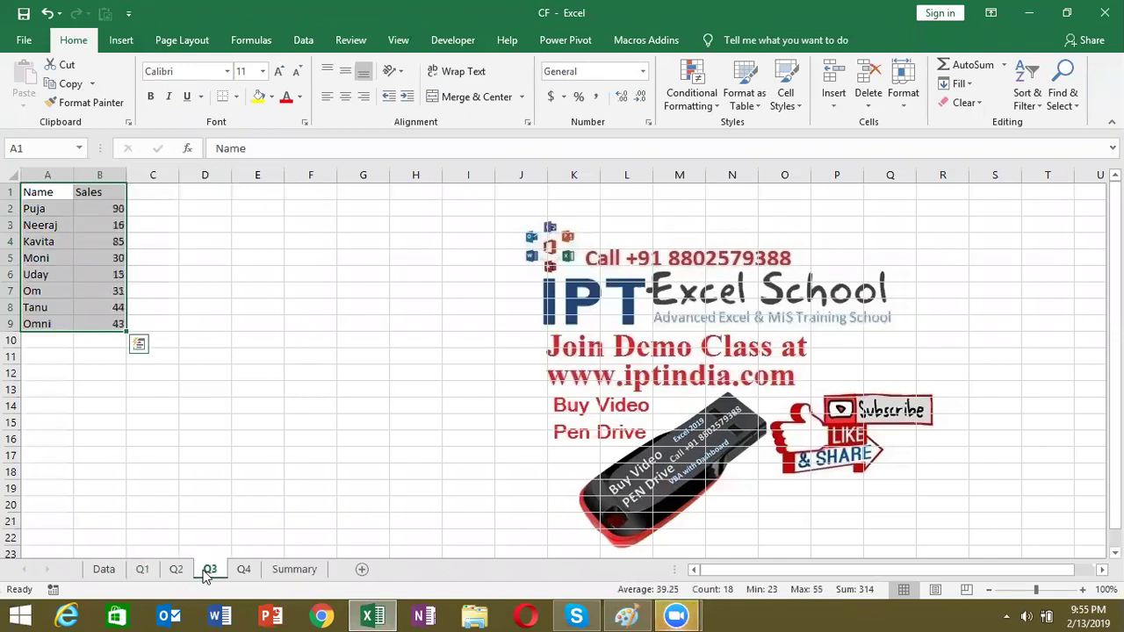
left_click(239, 572)
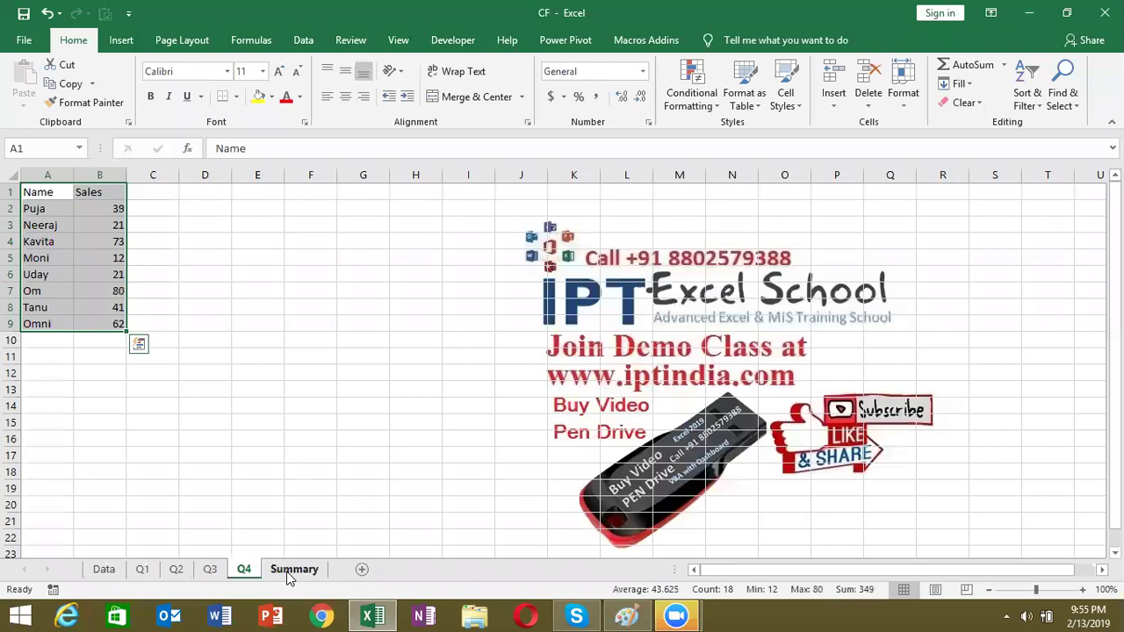
left_click(275, 572)
left_click(103, 258)
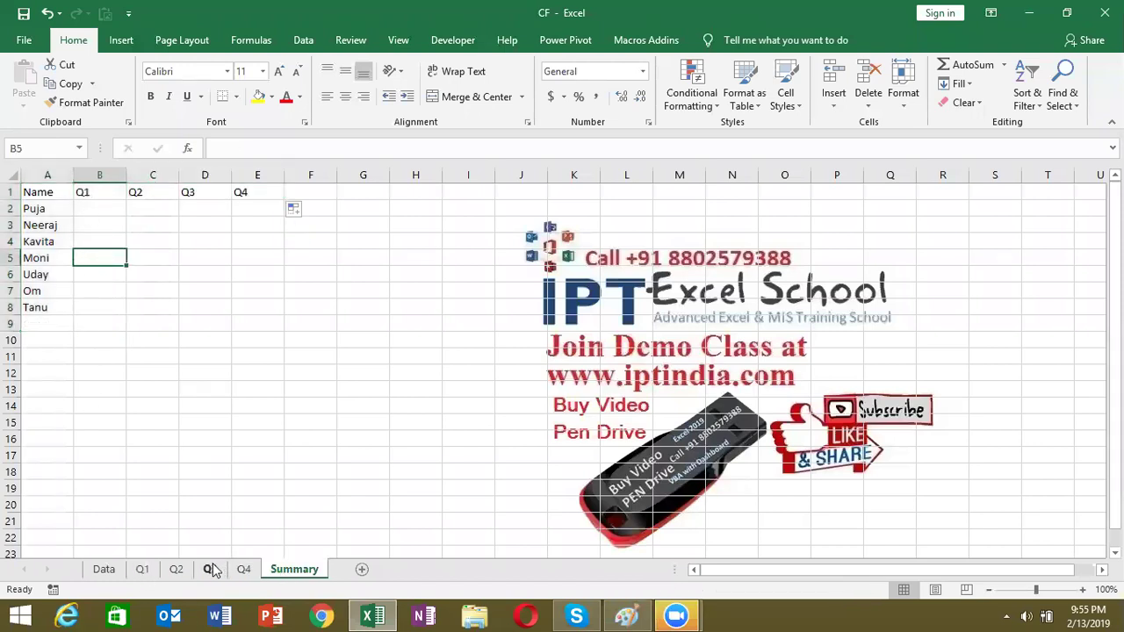
left_click_drag(81, 191, 236, 184)
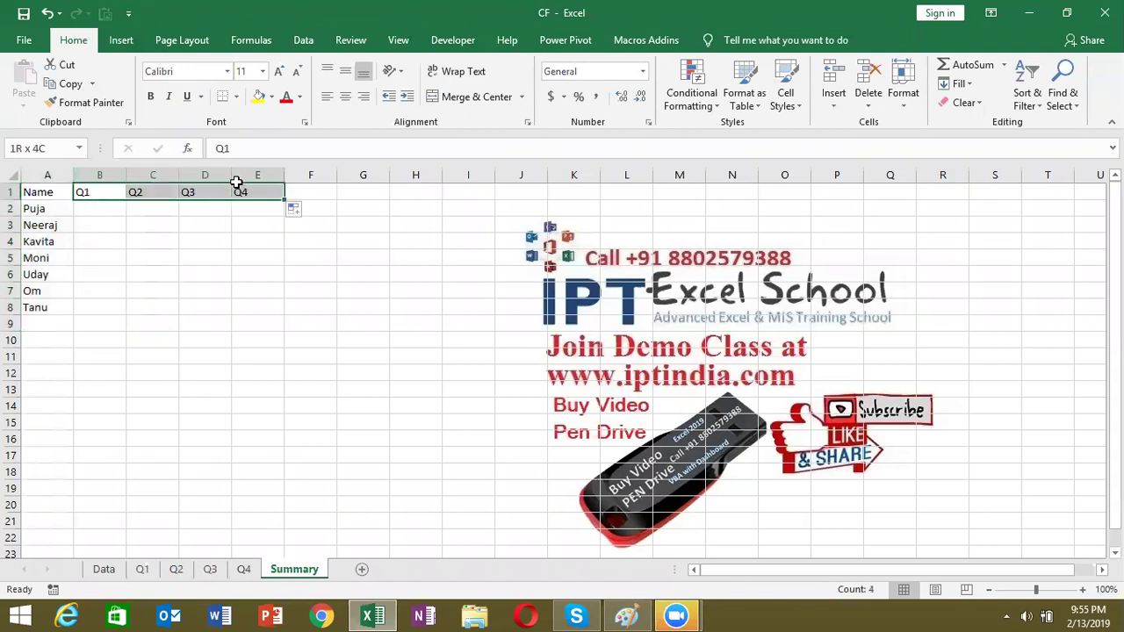
left_click(111, 208)
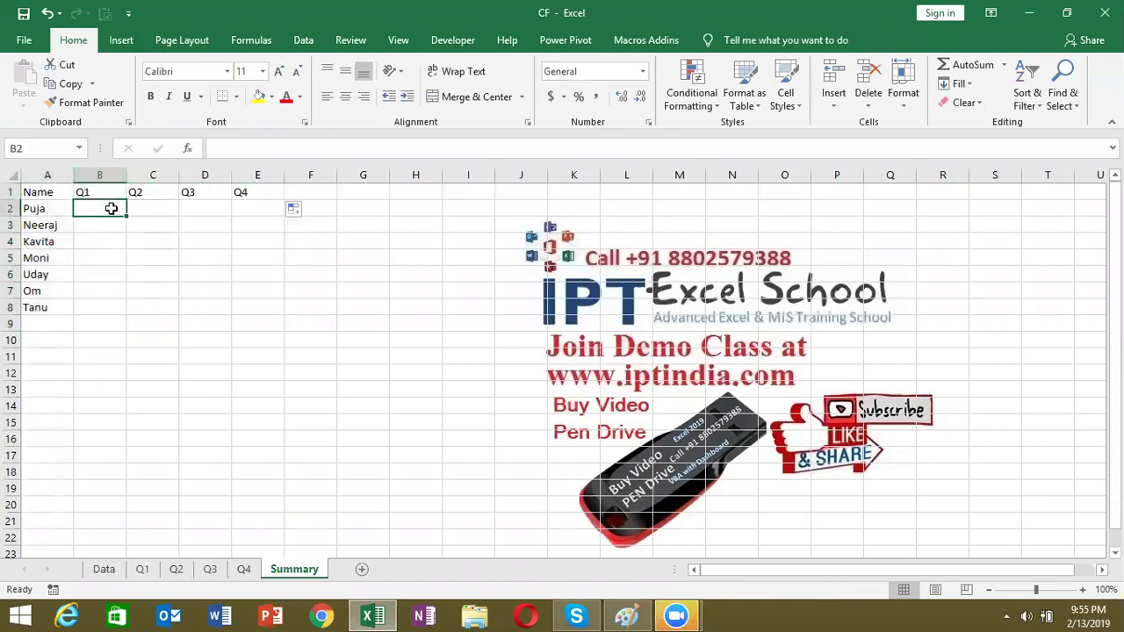
In B2, look up the first name's Q1 sales with =VLOOKUP(A2,'Q1'!A:B,2,0)
type("=vl")
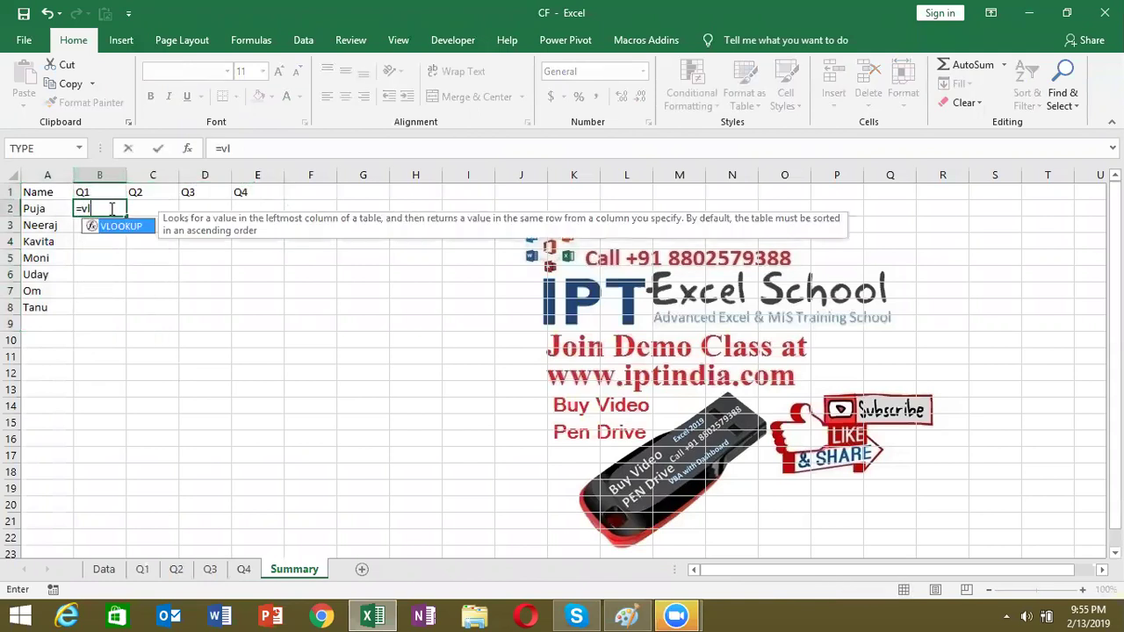
key("Tab")
key("Left")
type(",")
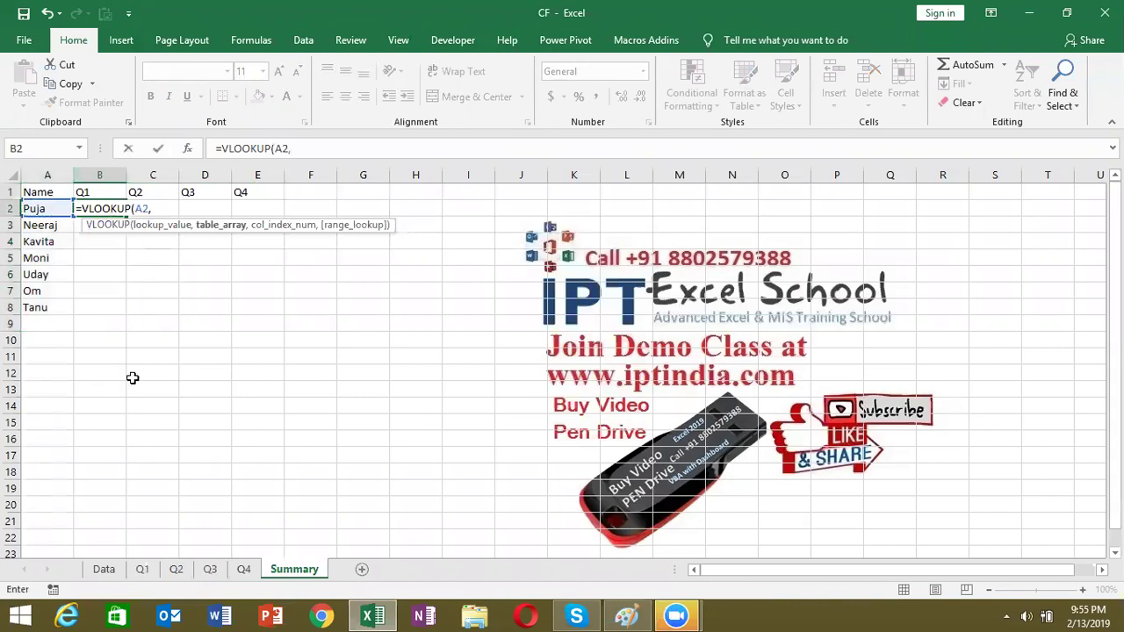
left_click(143, 571)
left_click_drag(44, 175, 85, 176)
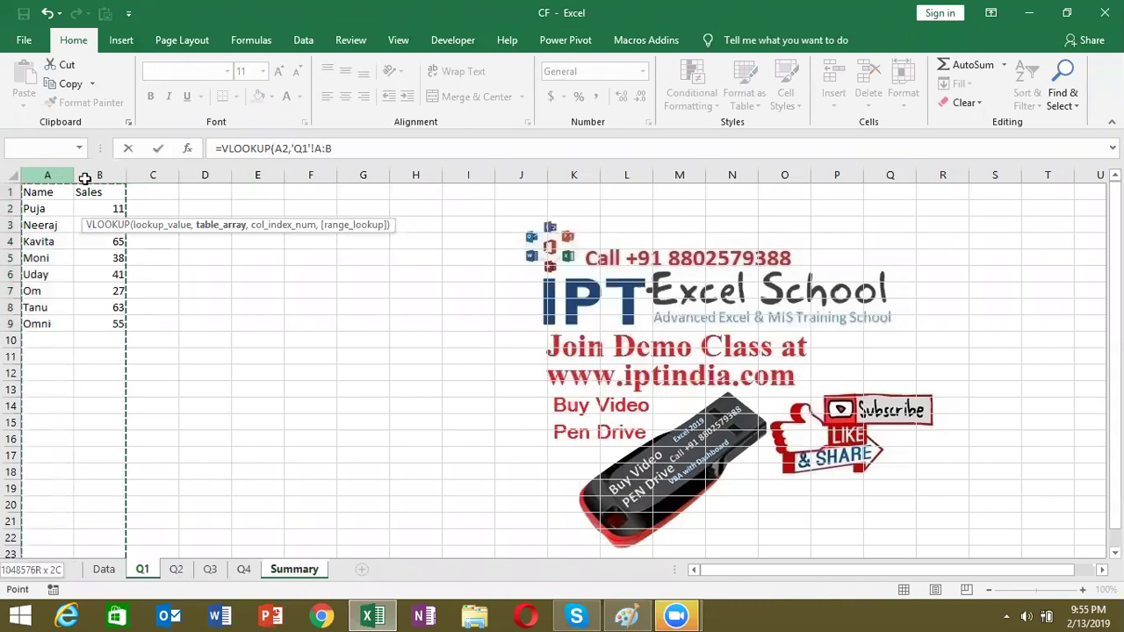
type(",2,0")
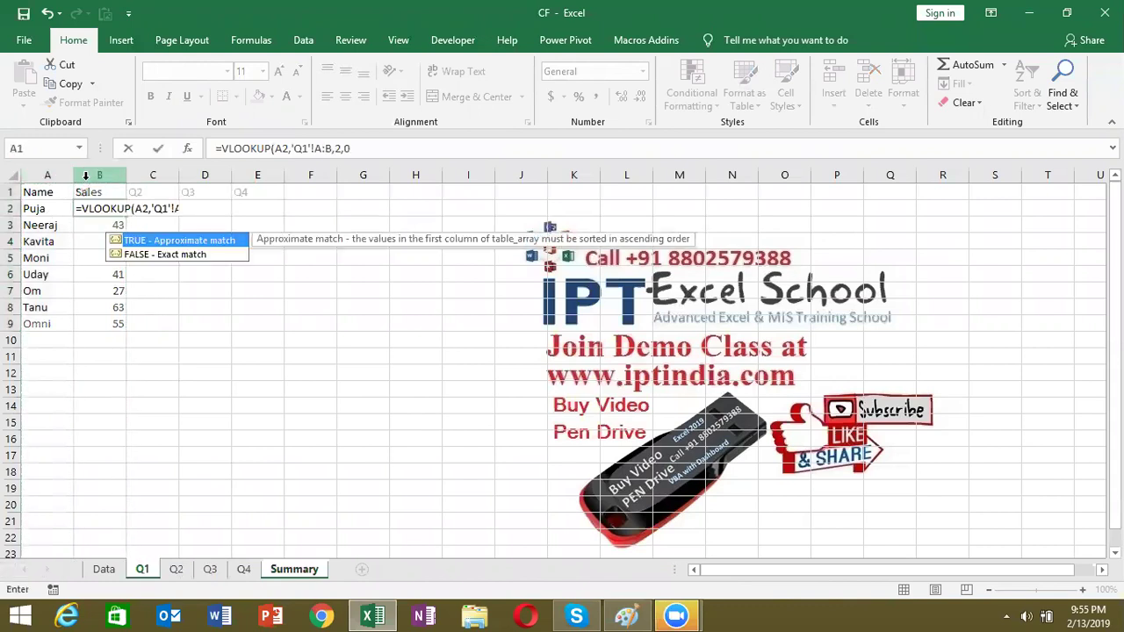
type(")")
key("ctrl+Return")
In C2, look up the Q2 sales with =VLOOKUP(A2,'Q2'!A:B,2,0), then check B2 and B1
key("Right")
type("=vl")
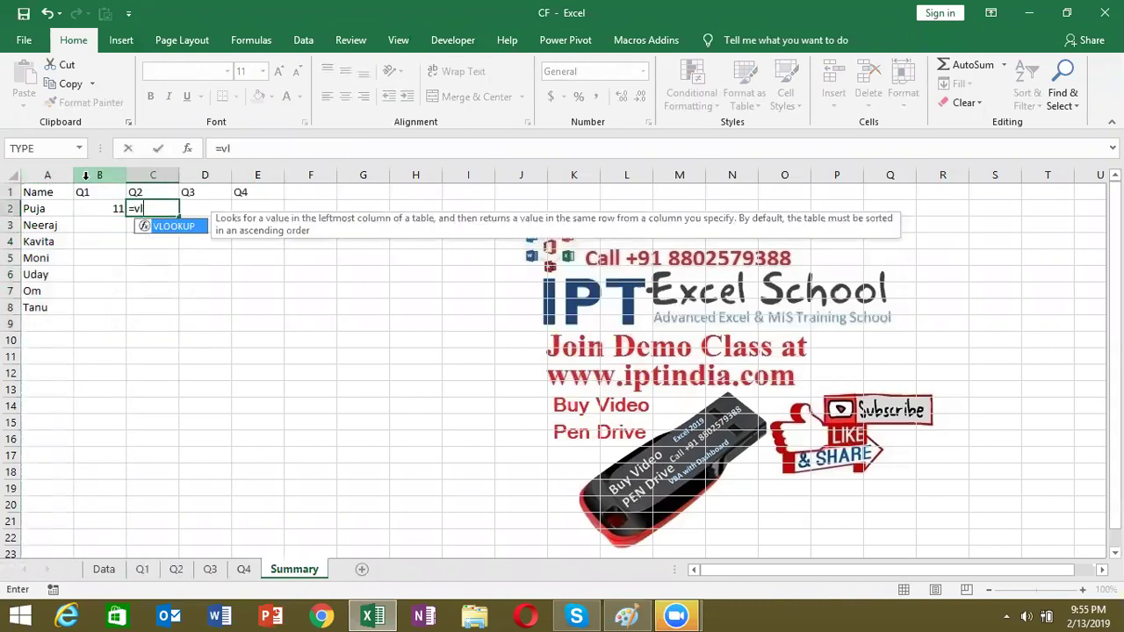
key("Tab")
key("Down")
key("Down")
key("Left")
key("Left")
key("Up")
key("Up")
type(",")
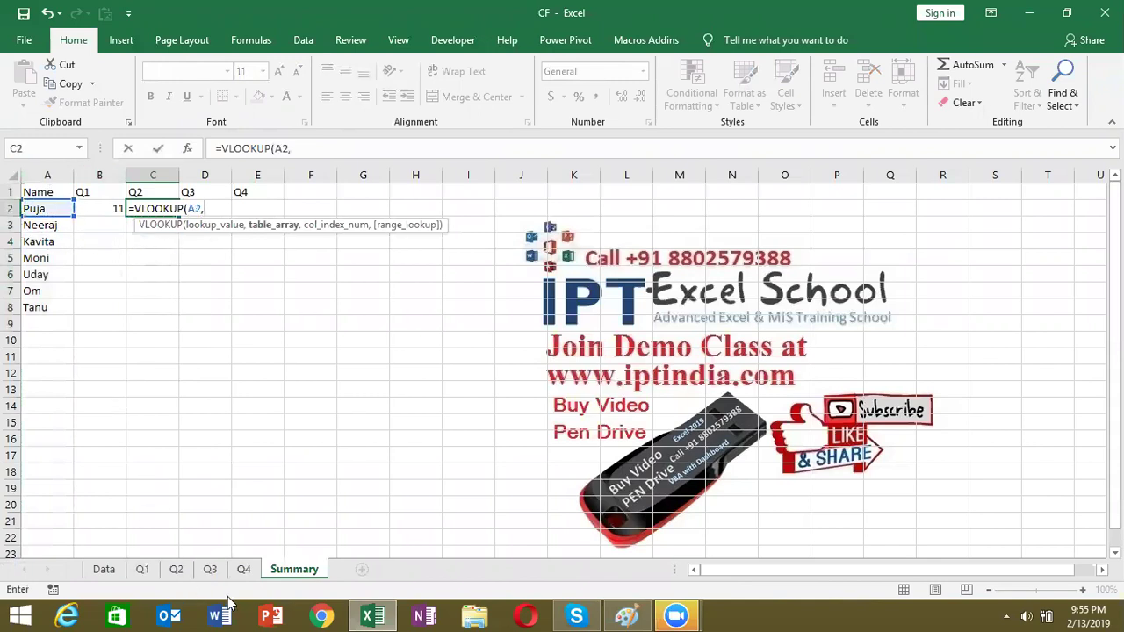
left_click(181, 569)
left_click_drag(47, 175, 91, 175)
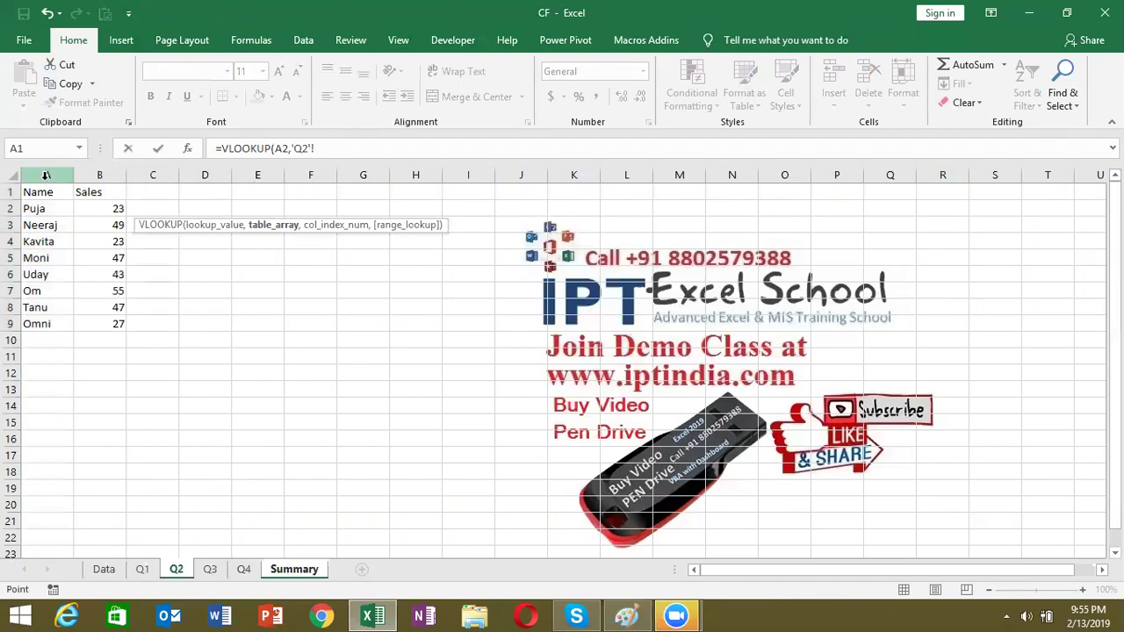
type("A:B,2,0")
key("ctrl+Return")
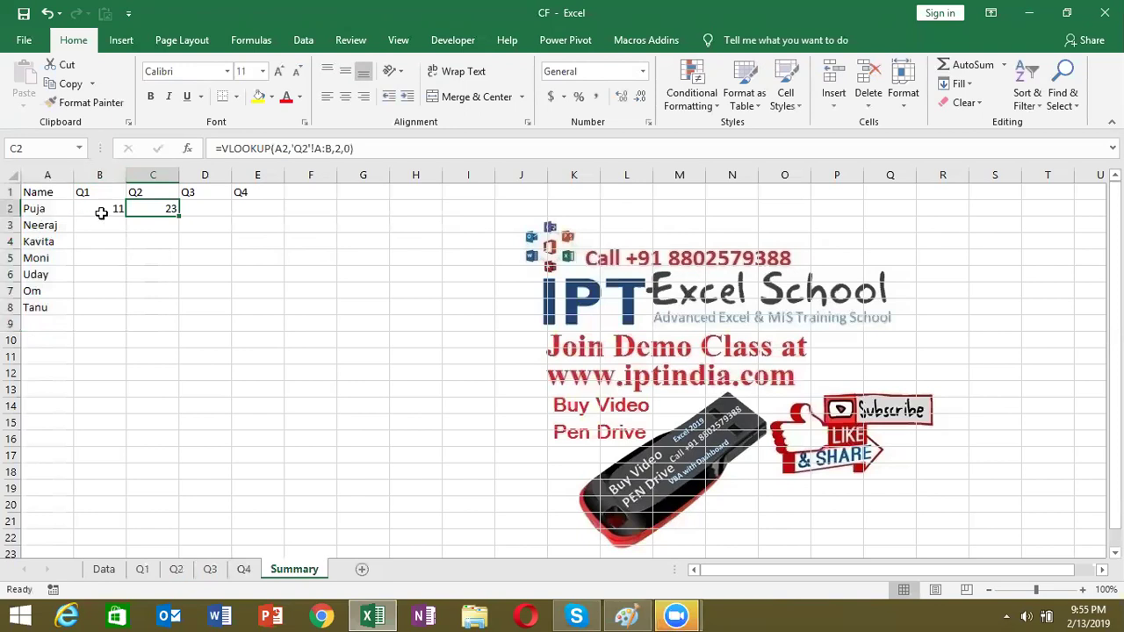
left_click(100, 212)
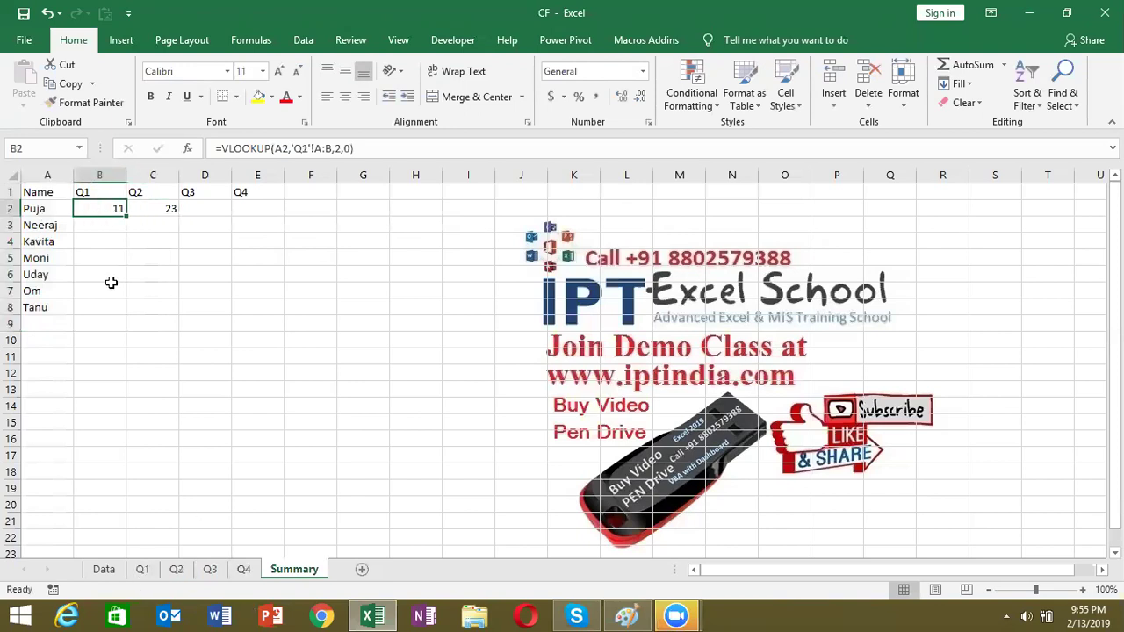
left_click(91, 190)
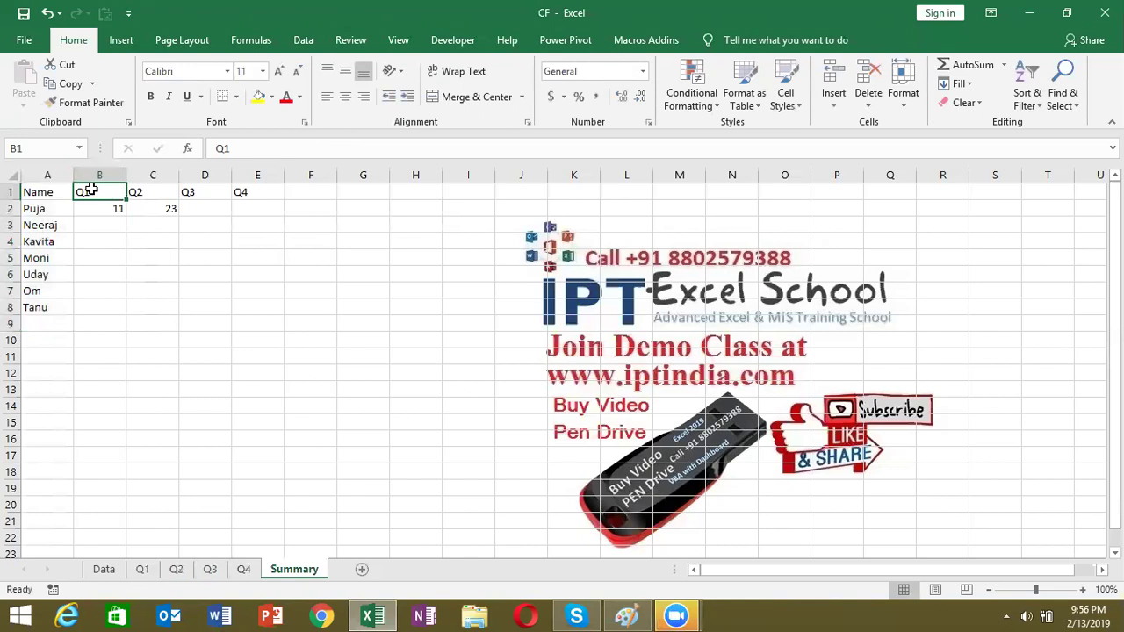
left_click(92, 211)
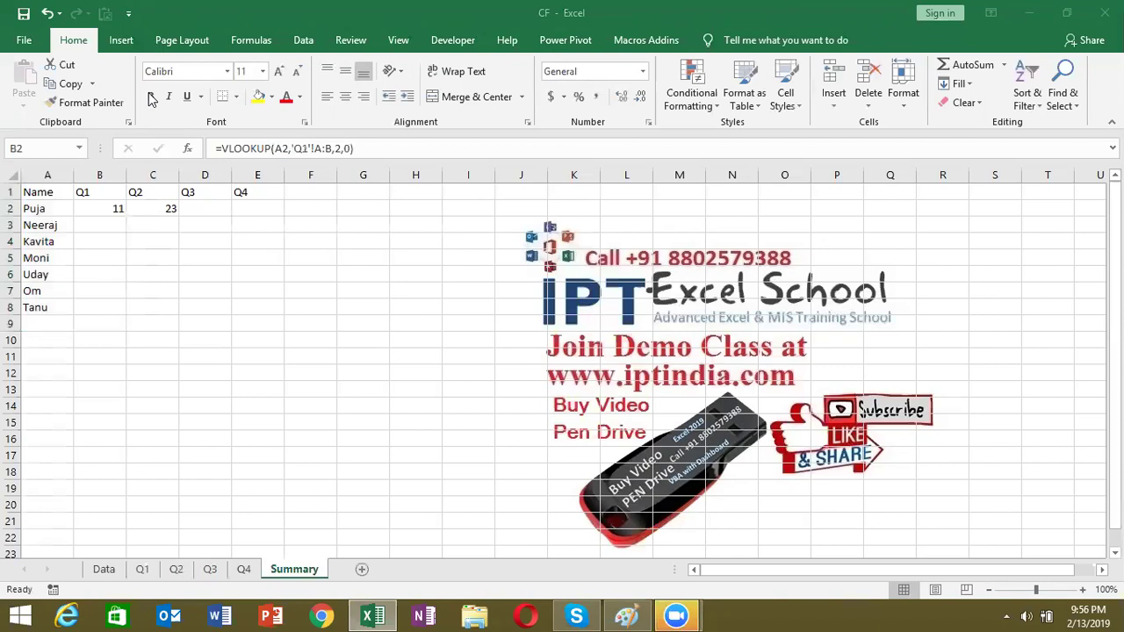
left_click(9, 103)
In B2's formula, replace the hard-coded 'Q1' sheet name with a B1& reference
left_click(115, 208)
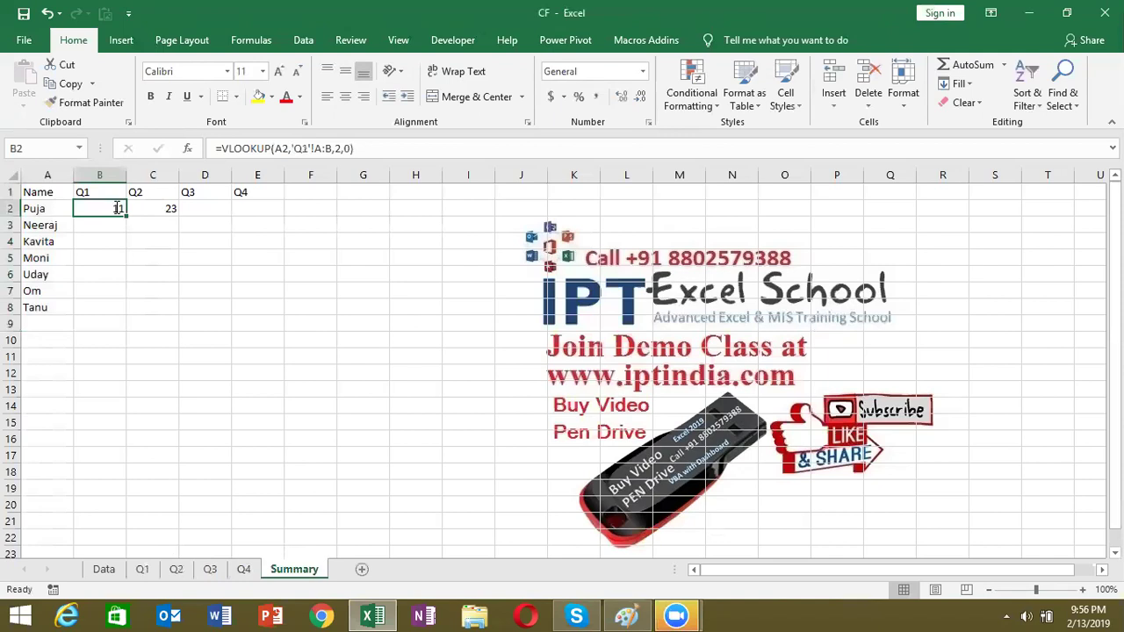
double_click(115, 208)
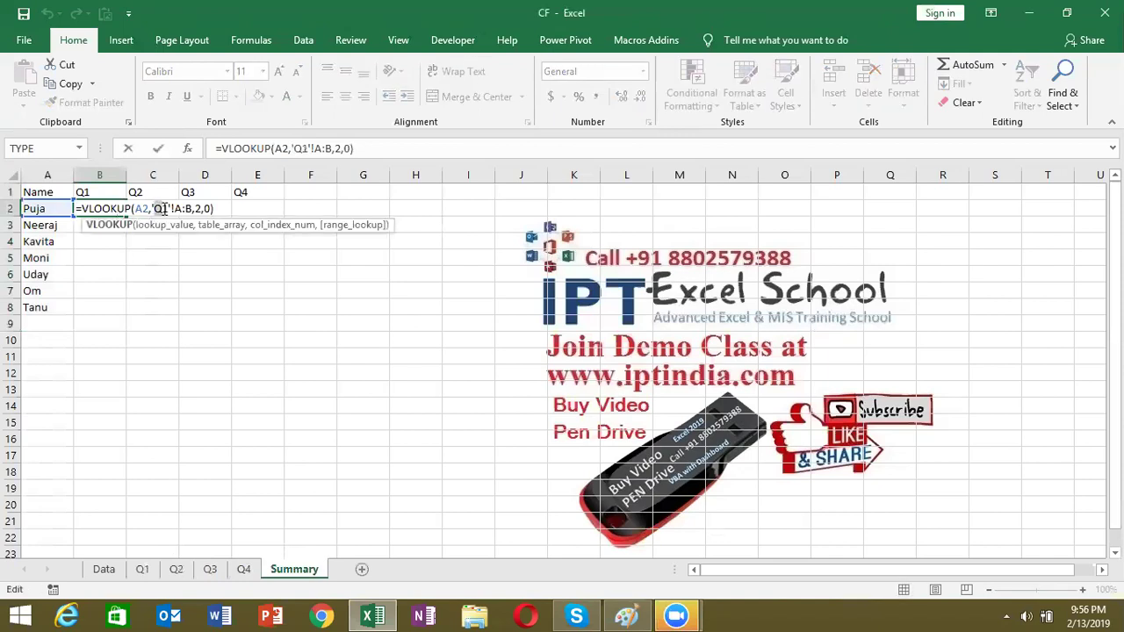
left_click_drag(154, 208, 168, 208)
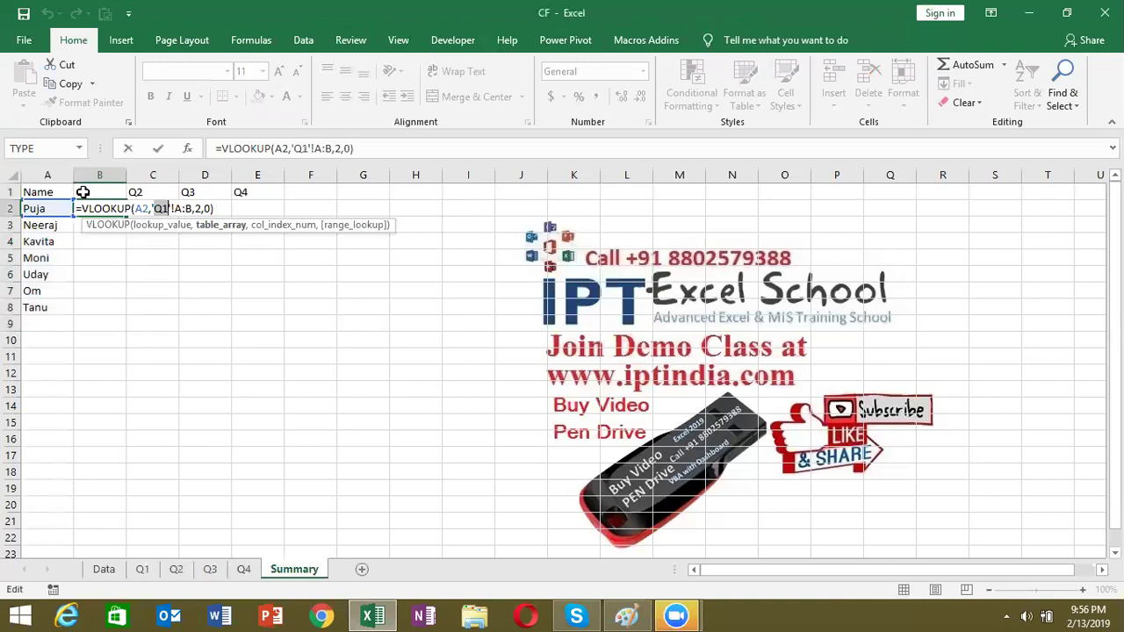
key("BackSpace")
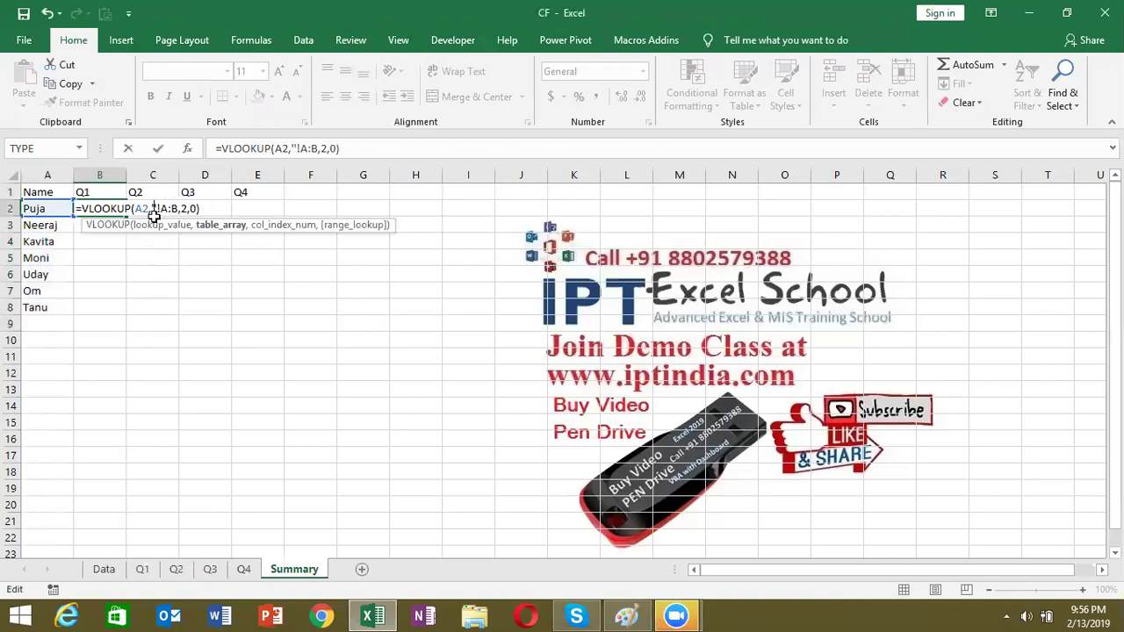
key("BackSpace")
key("Delete")
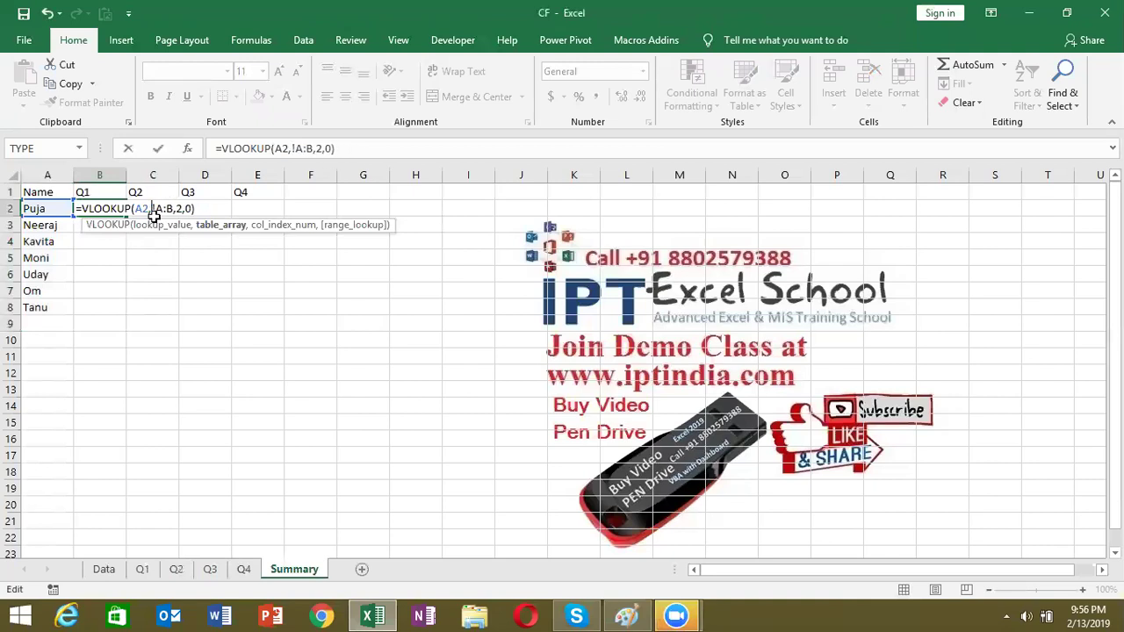
left_click(105, 194)
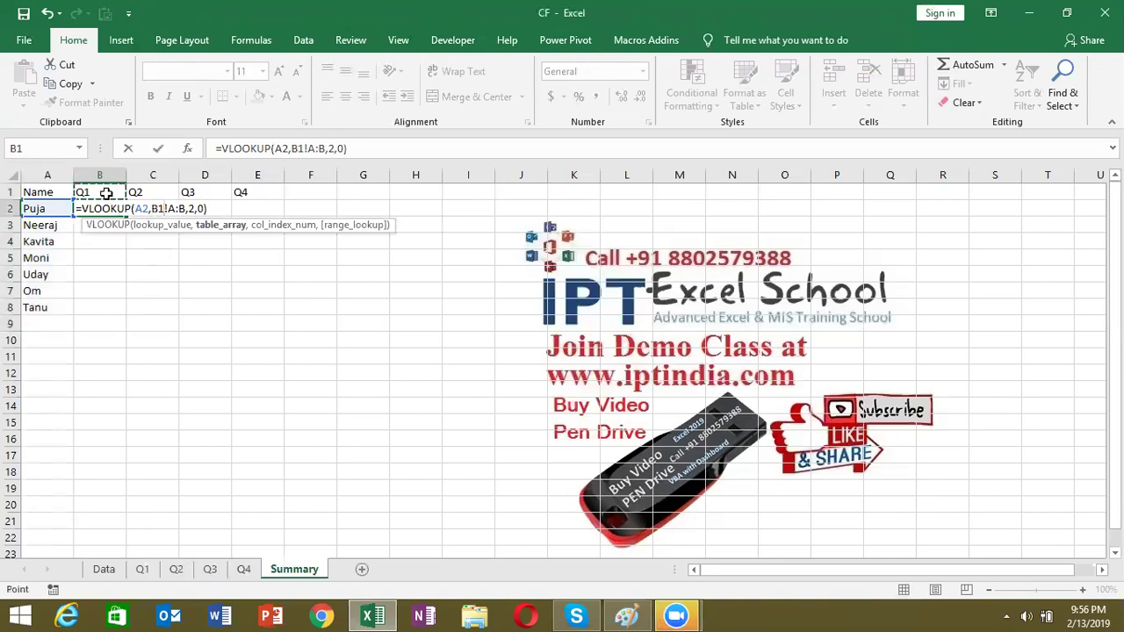
type("&")
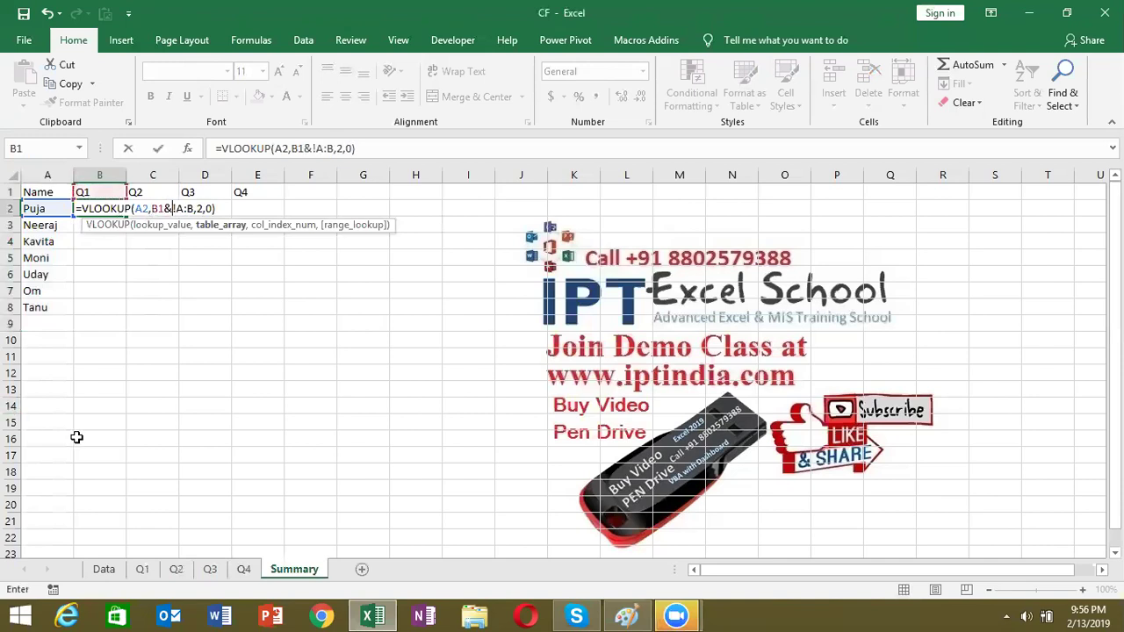
key("Return")
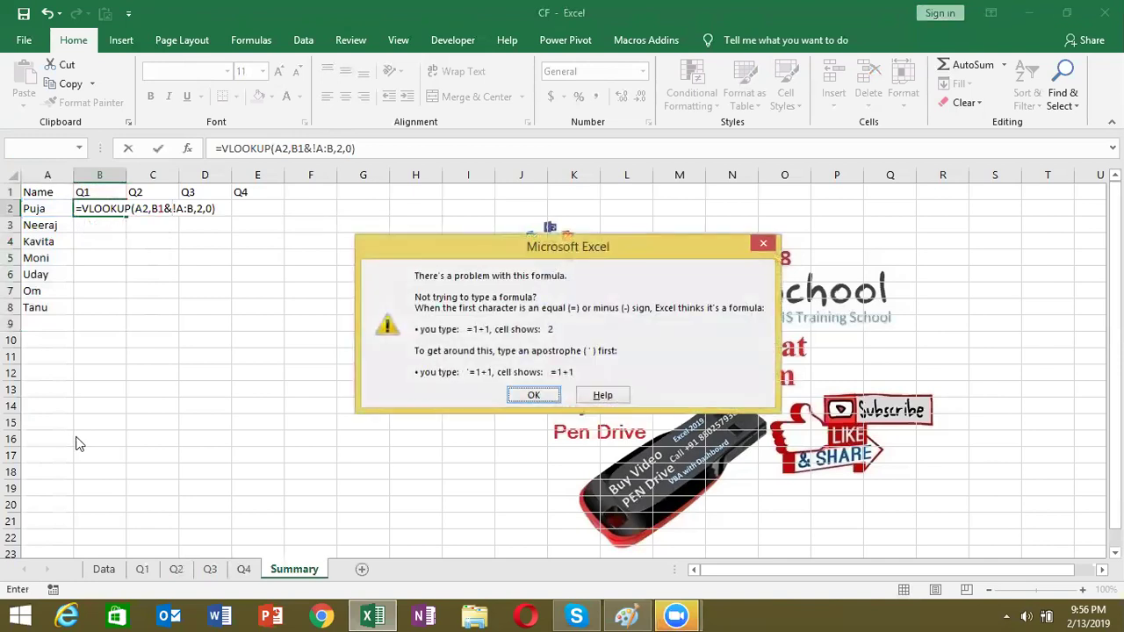
key("Return")
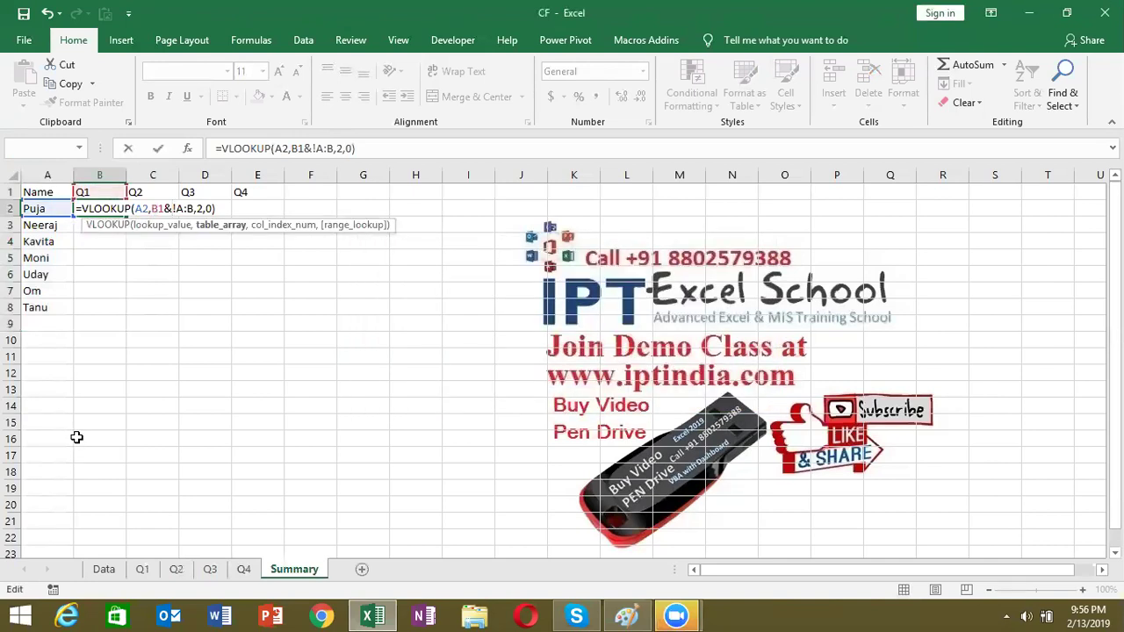
Quote the "!A:B" text and enter =VLOOKUP(A2,B1&"!A:B",2,0), which returns #VALUE!
type("\"")
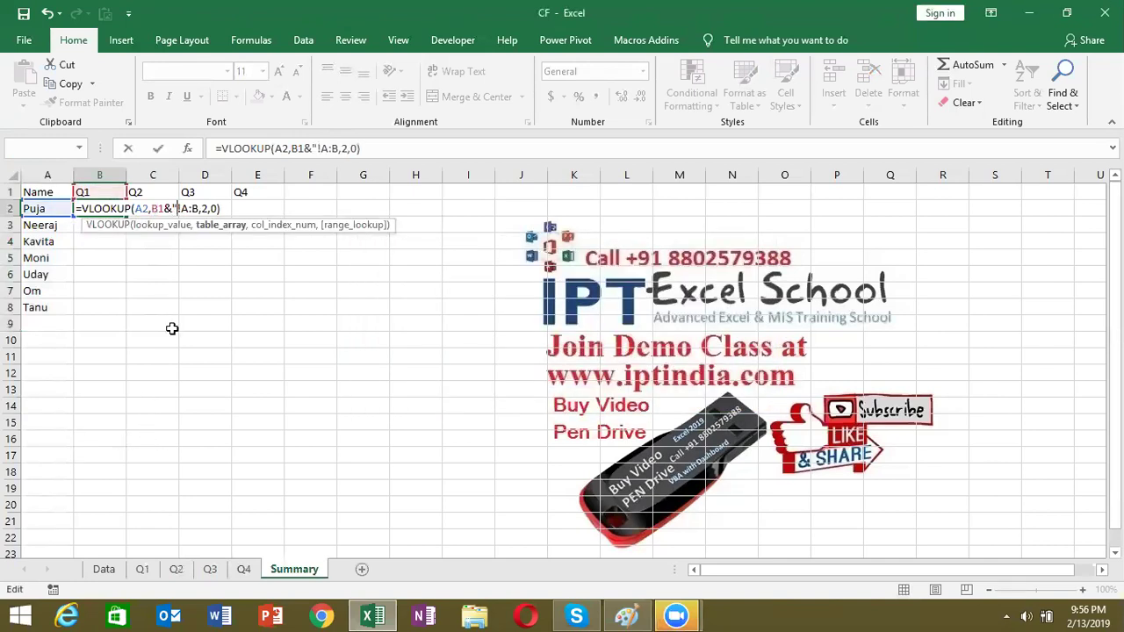
left_click(200, 208)
type("\"")
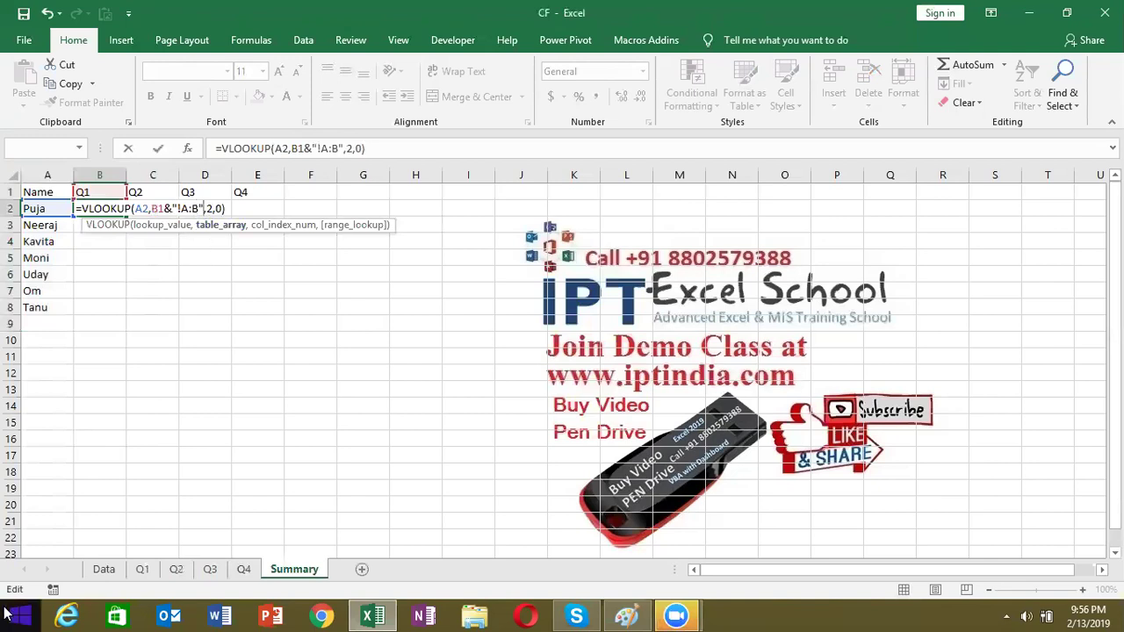
key("Return")
key("Up")
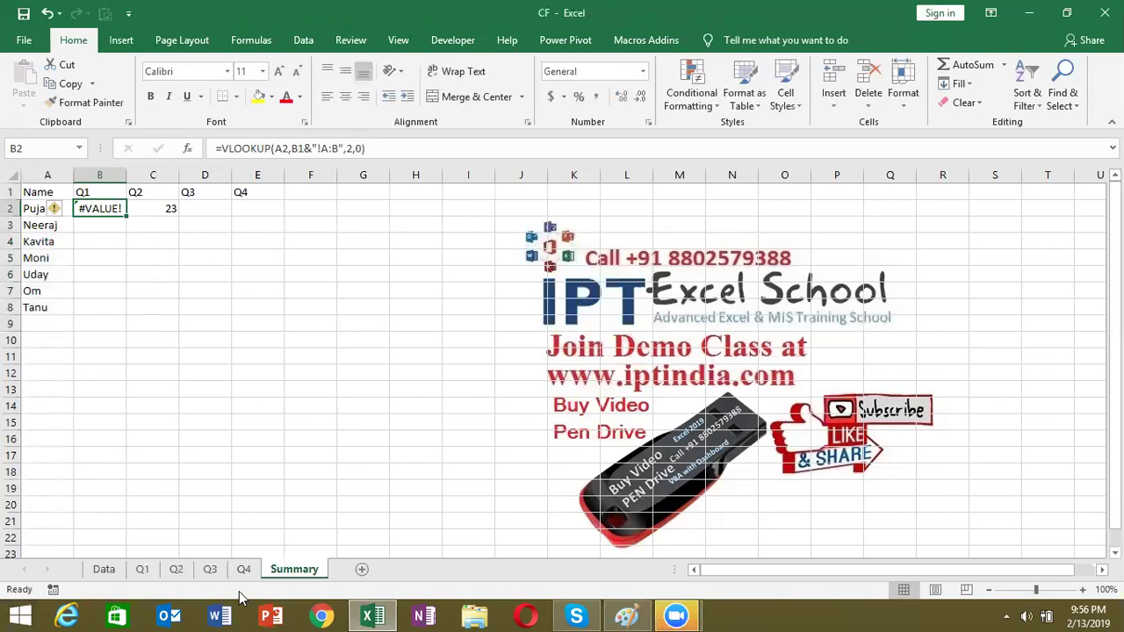
left_click(247, 39)
left_click(777, 103)
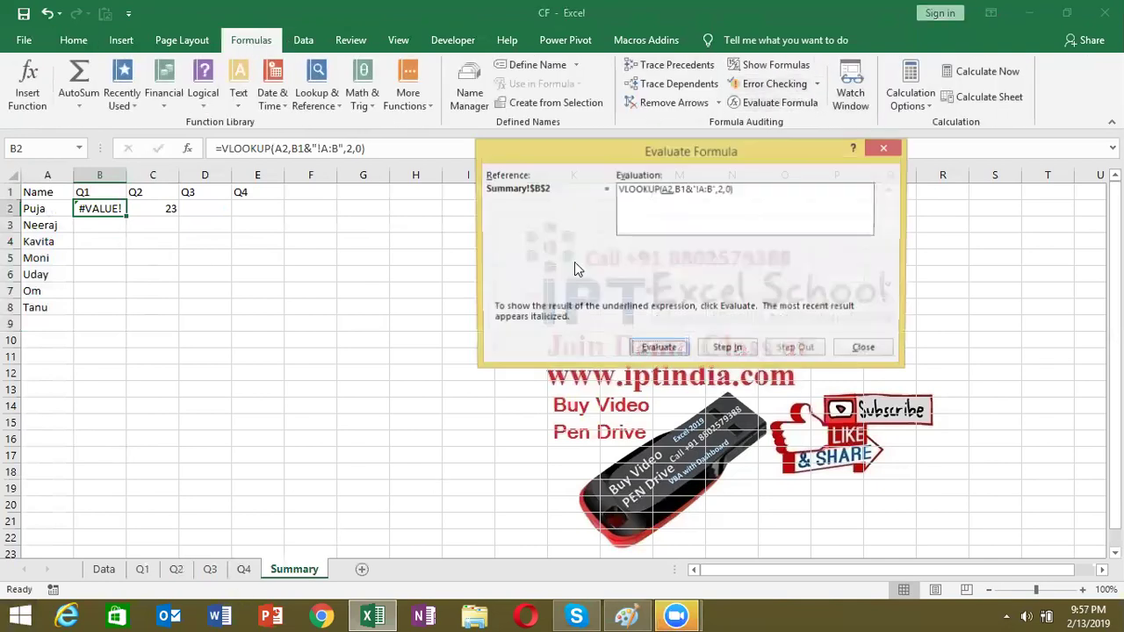
left_click(659, 350)
left_click(663, 354)
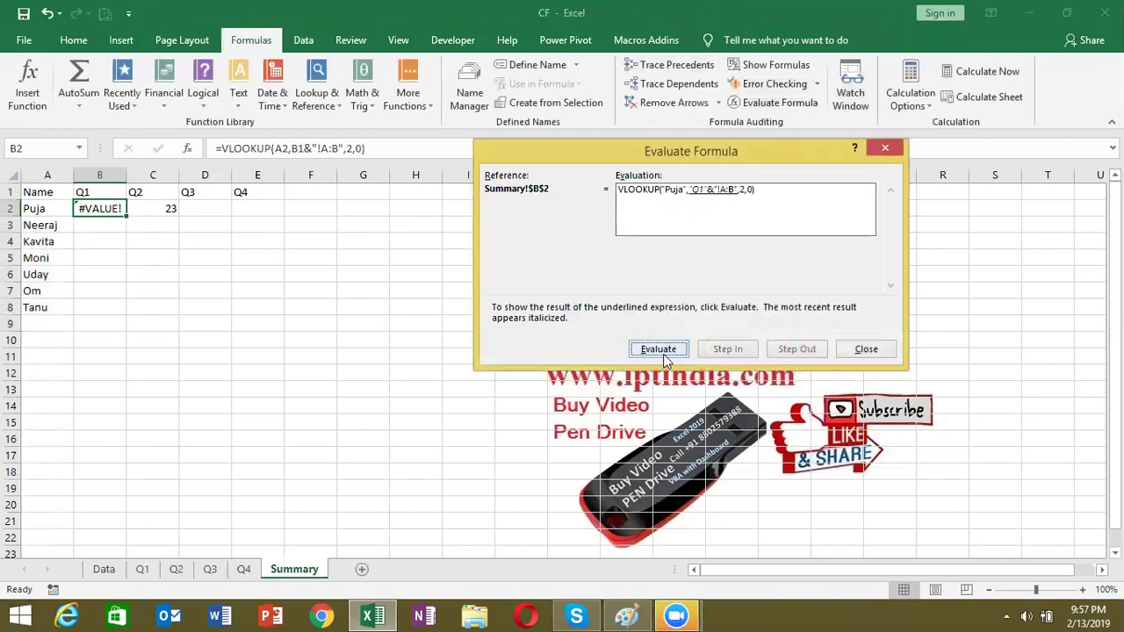
left_click(663, 354)
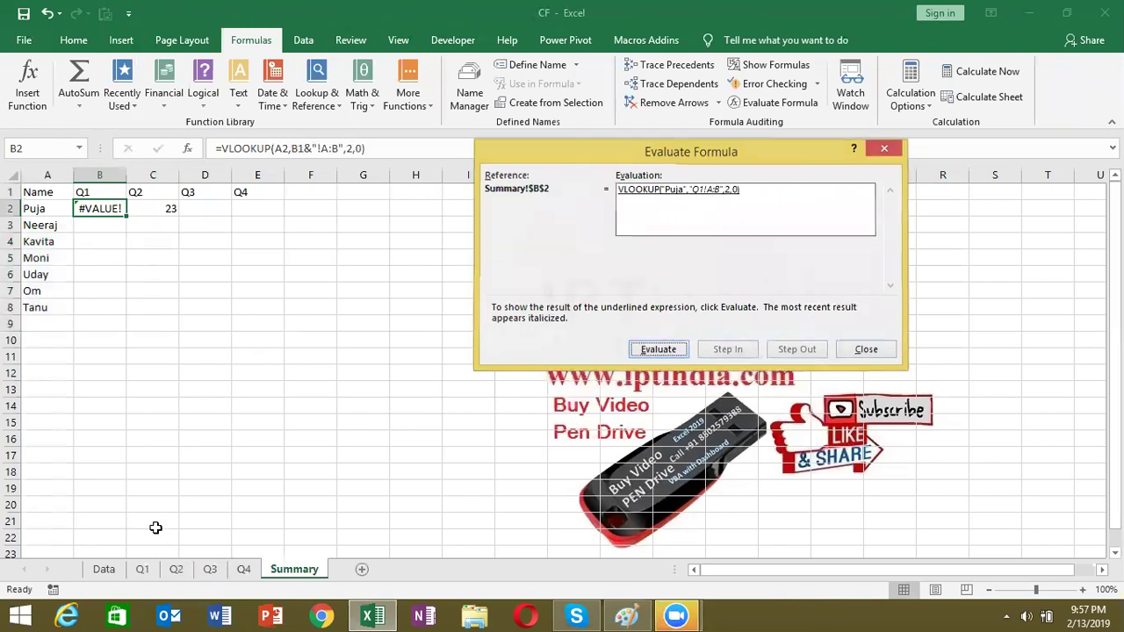
key("Escape")
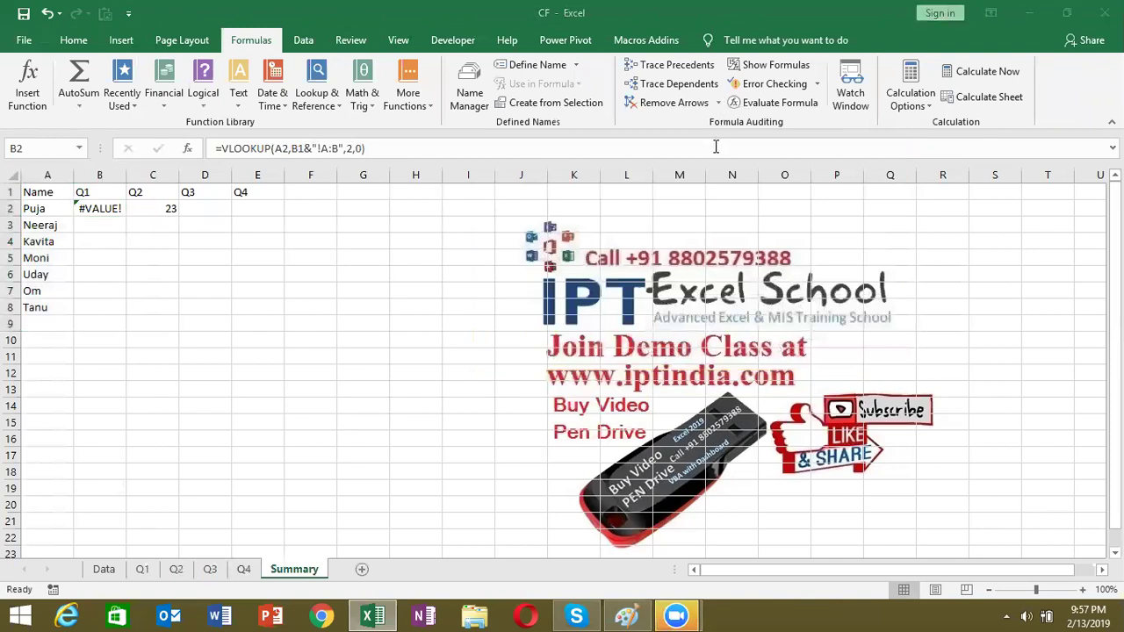
Wrap B1&"!A:B" in INDIRECT() in B2's formula so the lookup returns 11
left_click(109, 209)
double_click(109, 209)
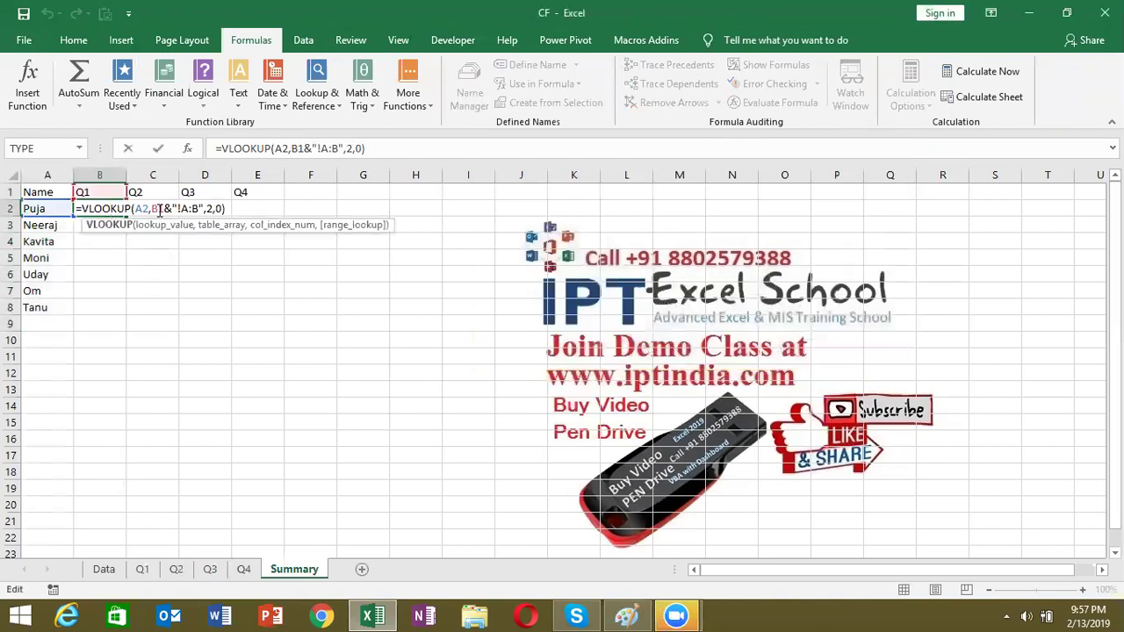
left_click(152, 209)
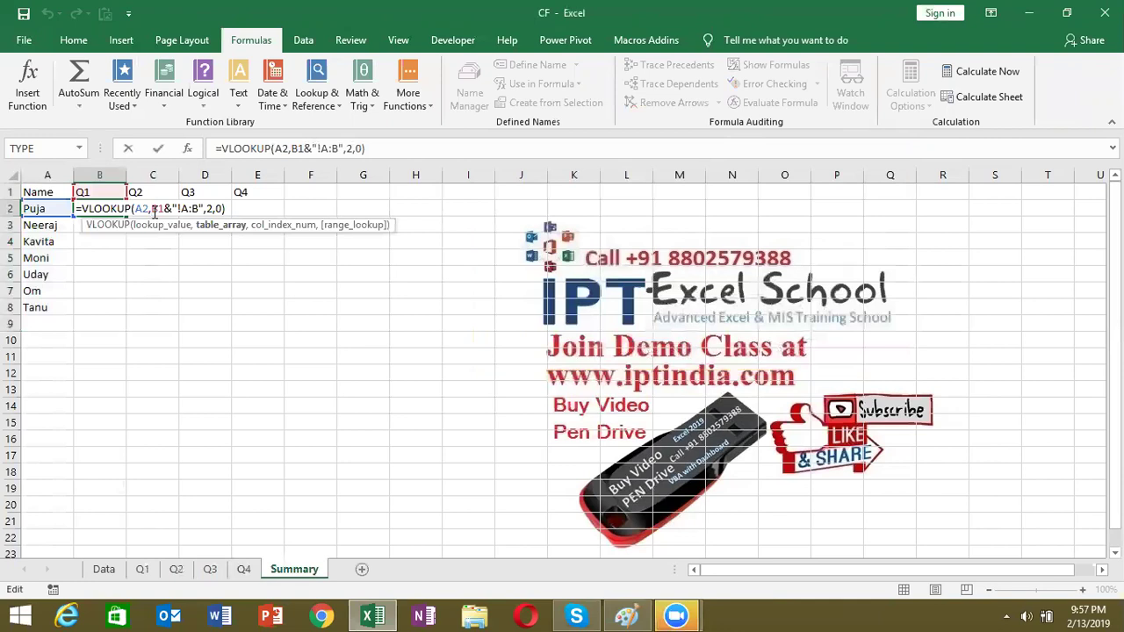
type("ind")
key("Down")
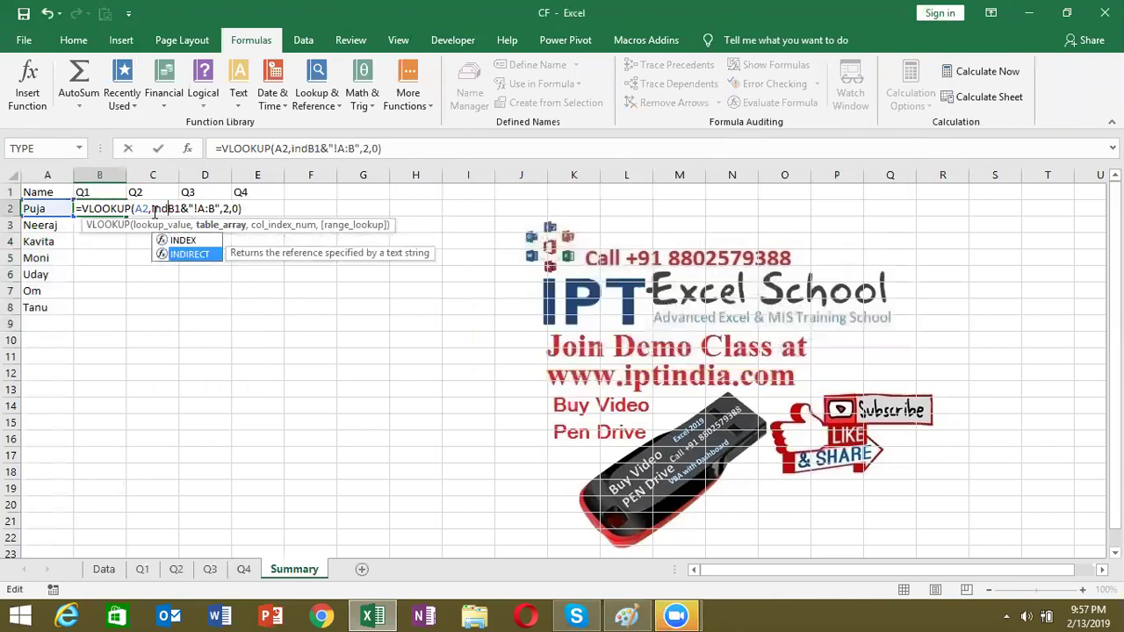
key("Tab")
left_click(255, 209)
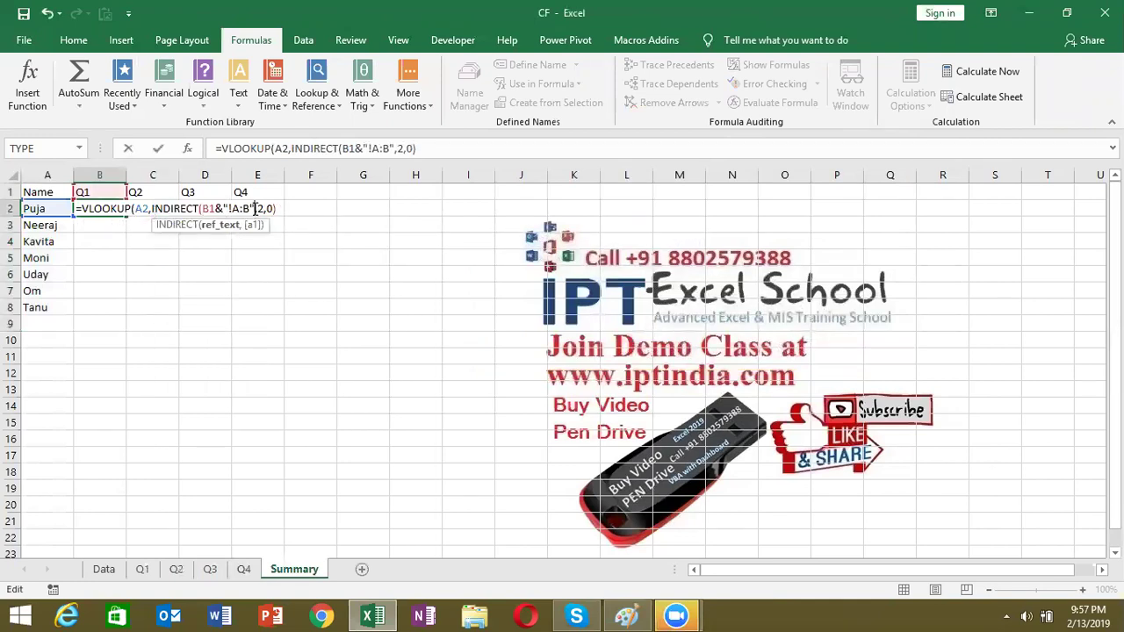
type(")")
key("ctrl+Return")
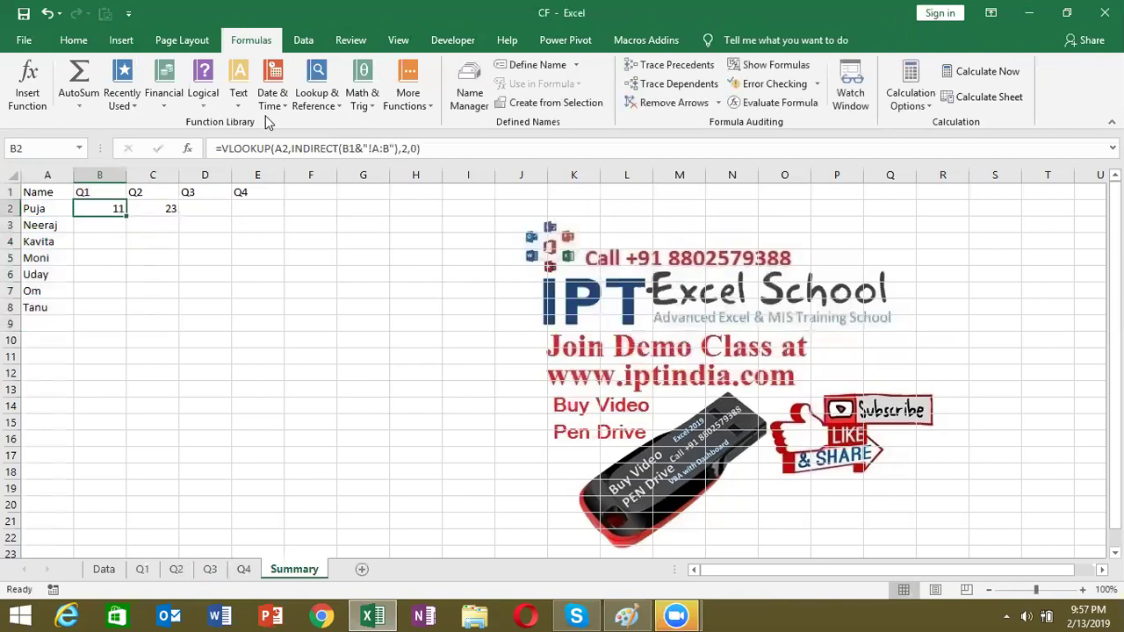
Anchor the lookup value in B2's formula as $A2
left_click(276, 147)
type("$")
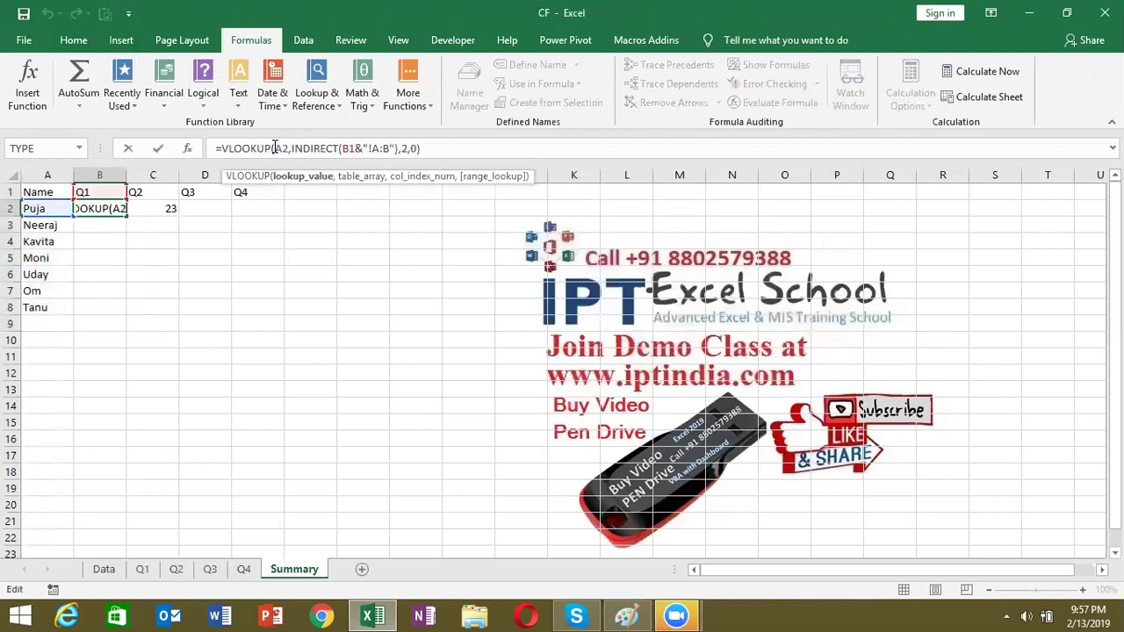
left_click(351, 149)
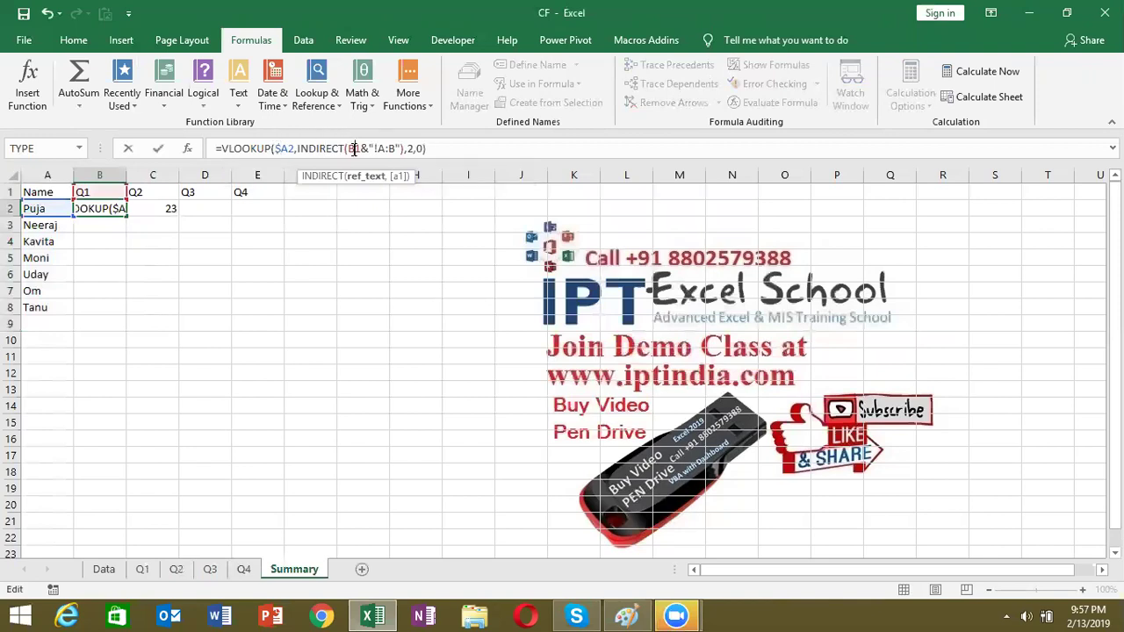
Anchor the header as B$1 and fill the formula across B2:E8 for all names and quarters
type("$")
key("ctrl+Return")
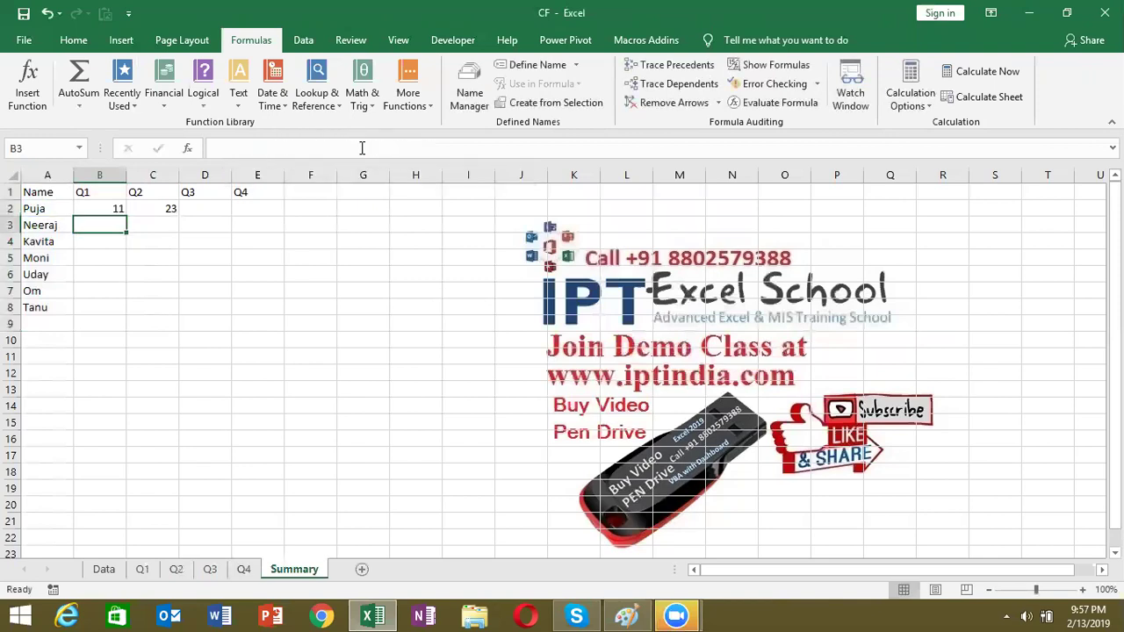
key("shift+Right")
key("shift+Right")
key("shift+Right")
key("shift+Down")
key("shift+Down")
key("shift+Down")
key("shift+Down")
key("shift+Down")
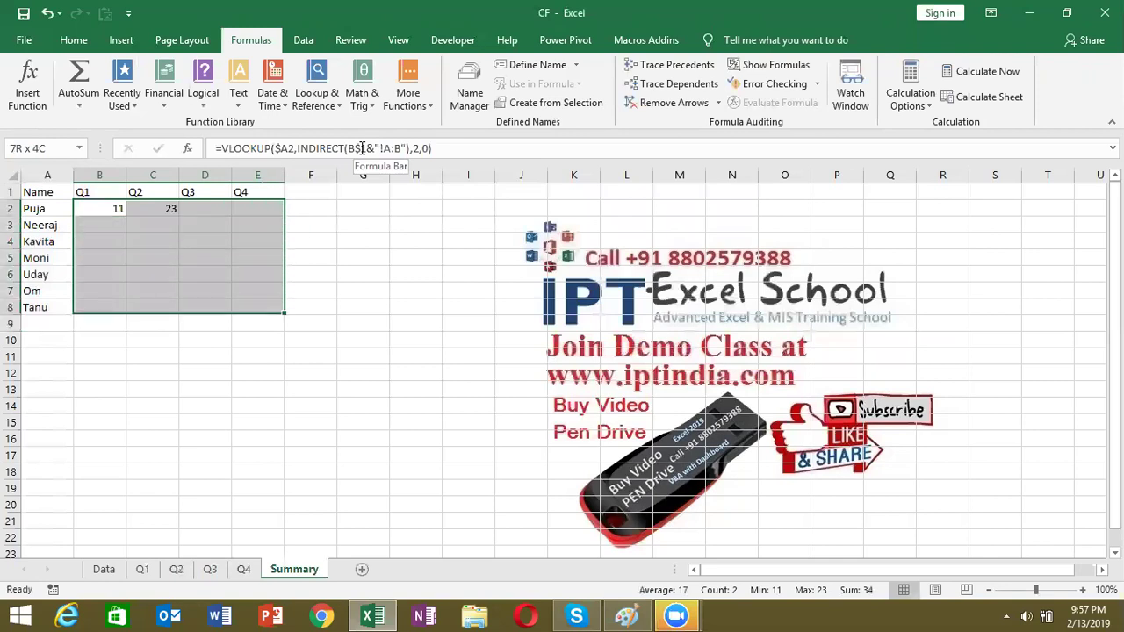
key("ctrl+r")
key("ctrl+d")
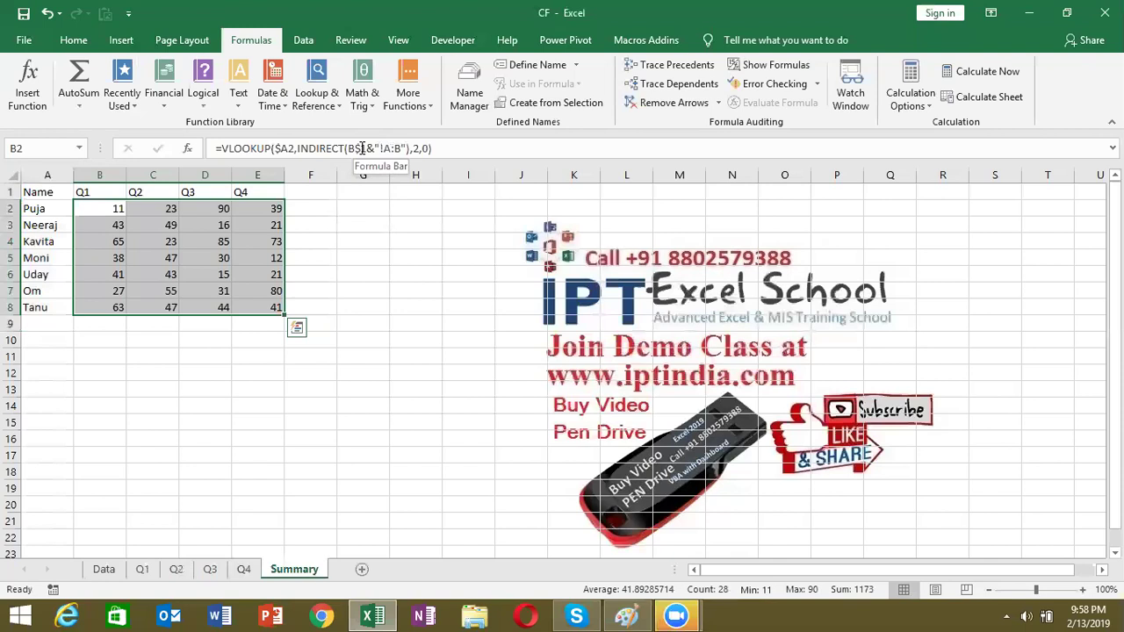
Review B2's INDIRECT-based formula and leave it unchanged
left_click(105, 215)
double_click(104, 215)
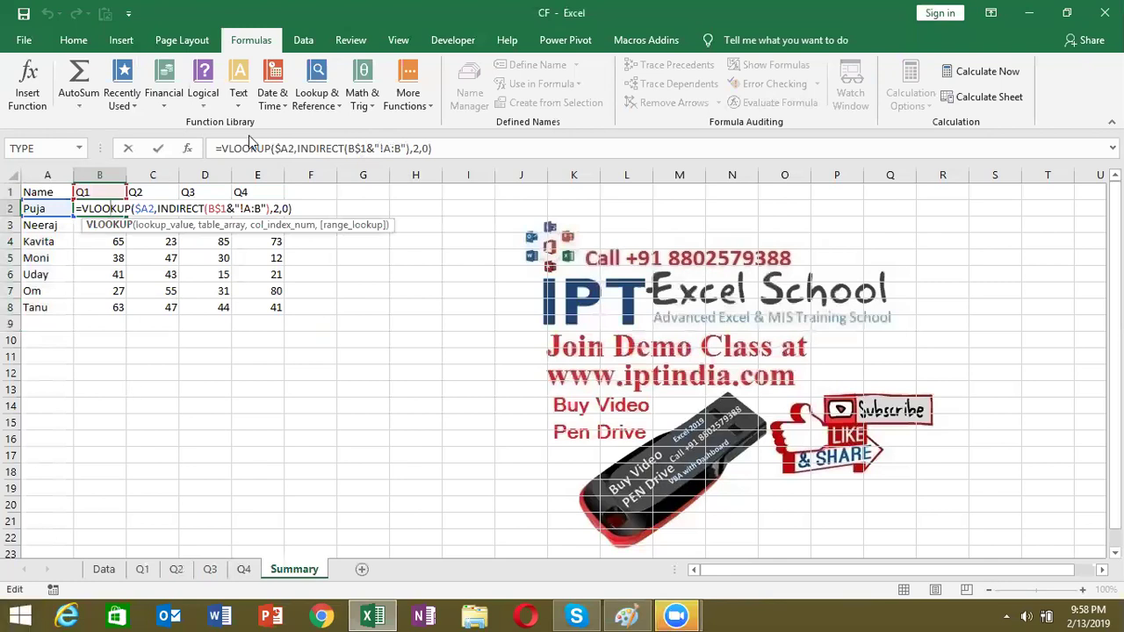
key("ctrl+Return")
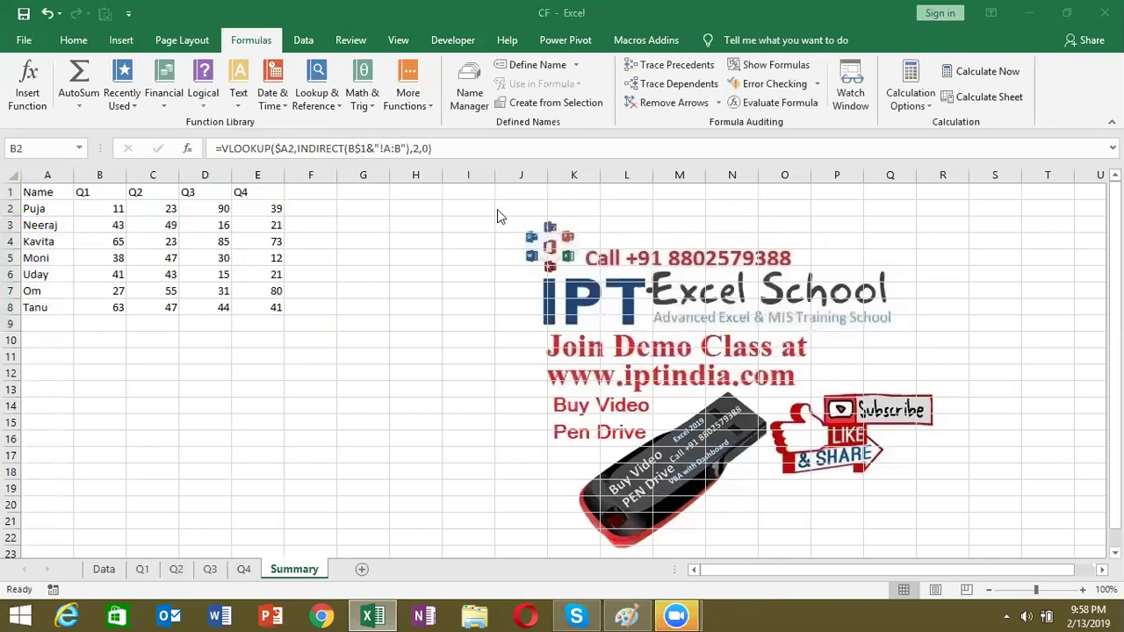
left_click(114, 346)
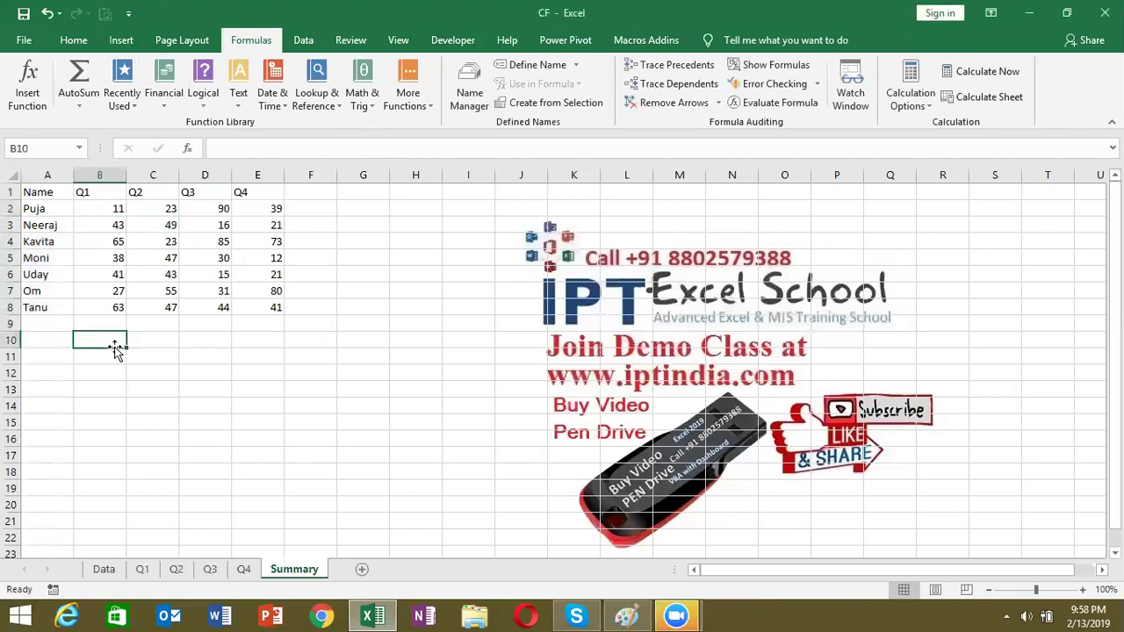
left_click(144, 571)
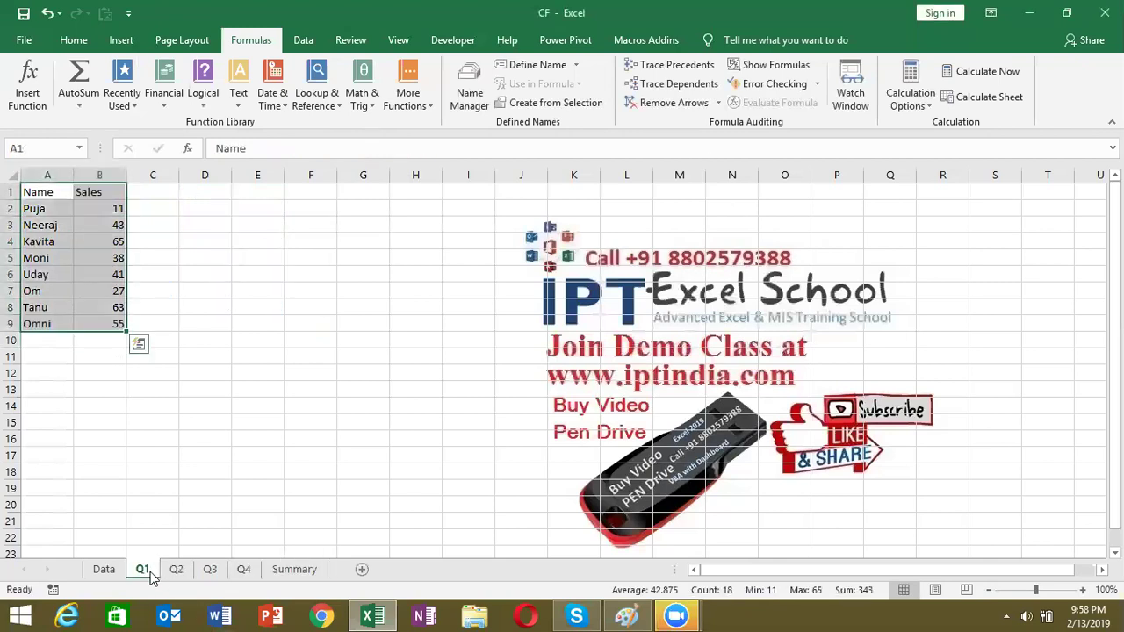
left_click(175, 572)
left_click(215, 573)
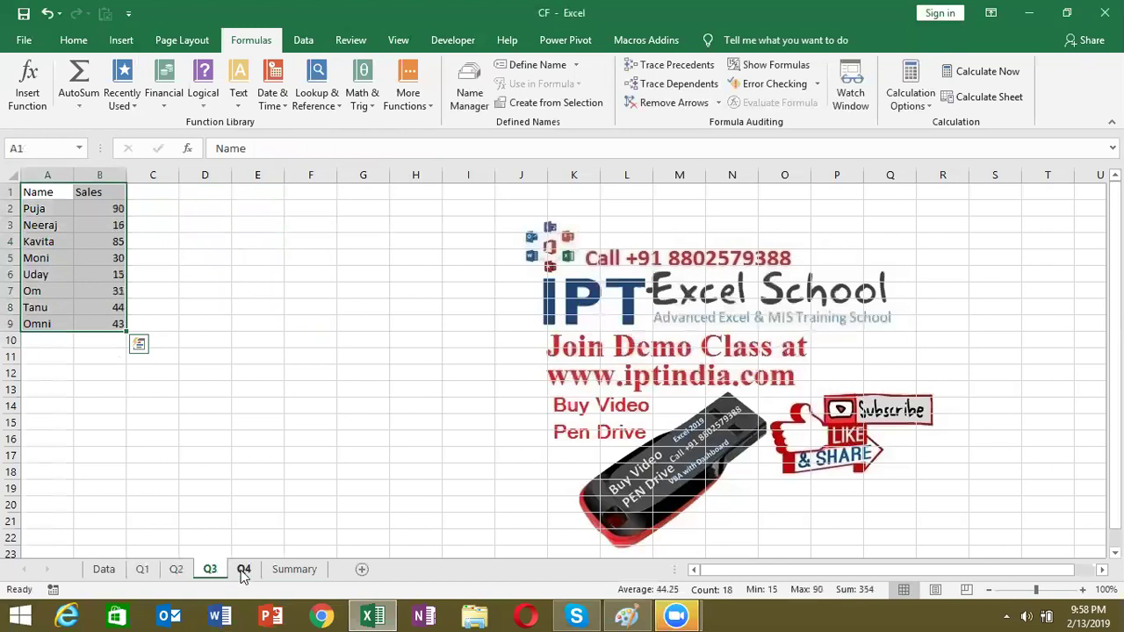
left_click(244, 571)
left_click(141, 571)
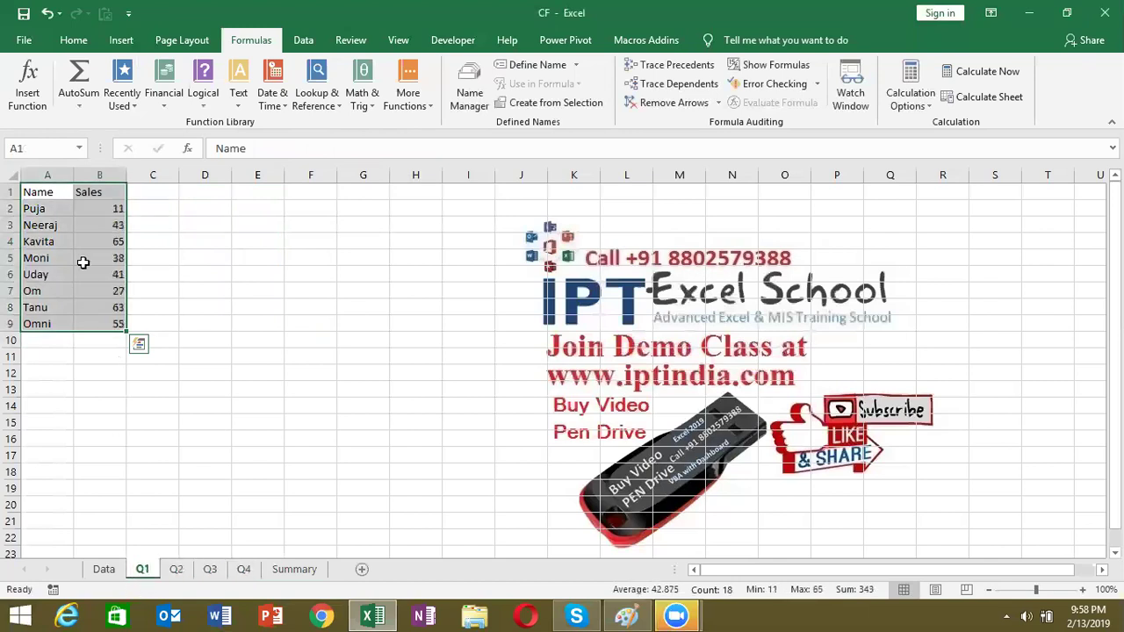
left_click(176, 571)
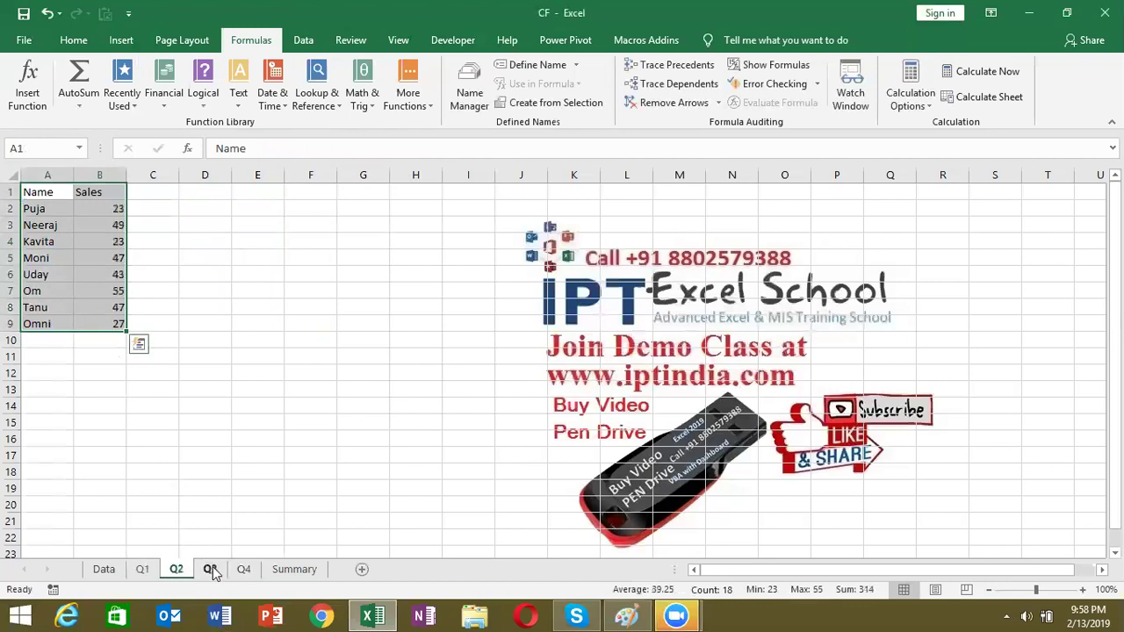
left_click(142, 570)
left_click(40, 274)
left_click(50, 198)
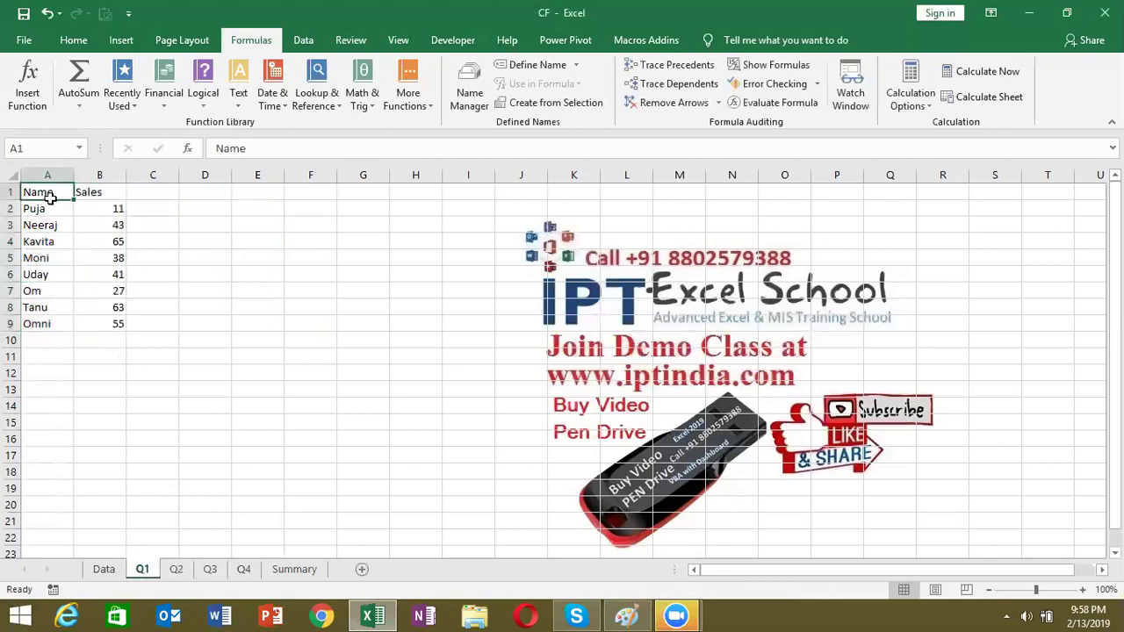
left_click_drag(50, 198, 40, 307)
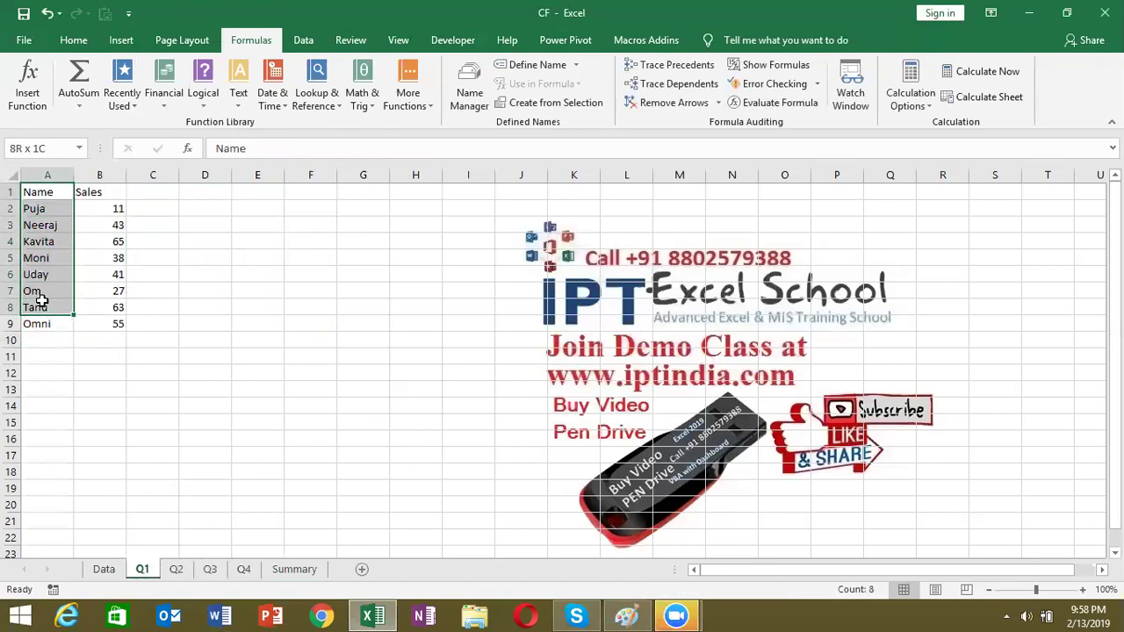
left_click(187, 572)
left_click(211, 570)
left_click(236, 570)
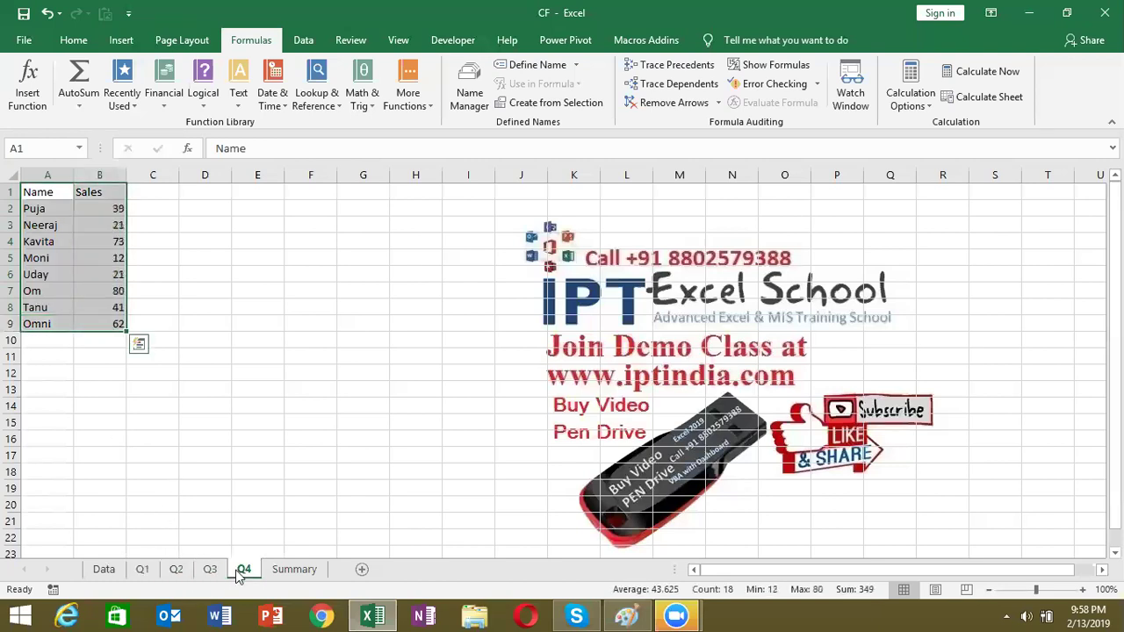
left_click(287, 569)
left_click(165, 389)
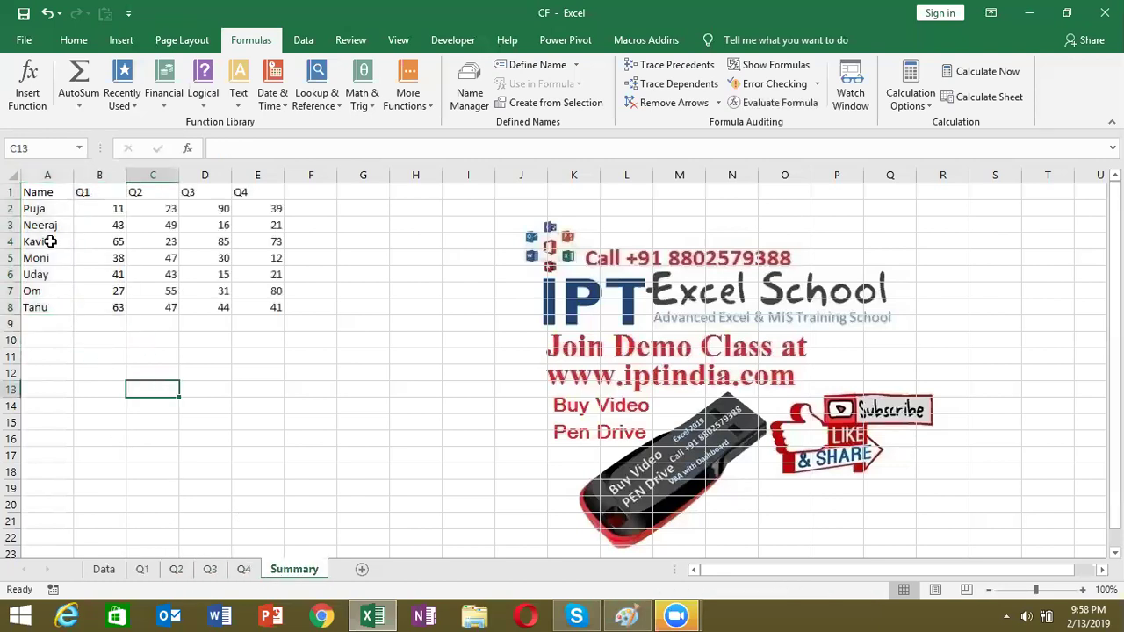
left_click_drag(35, 191, 35, 291)
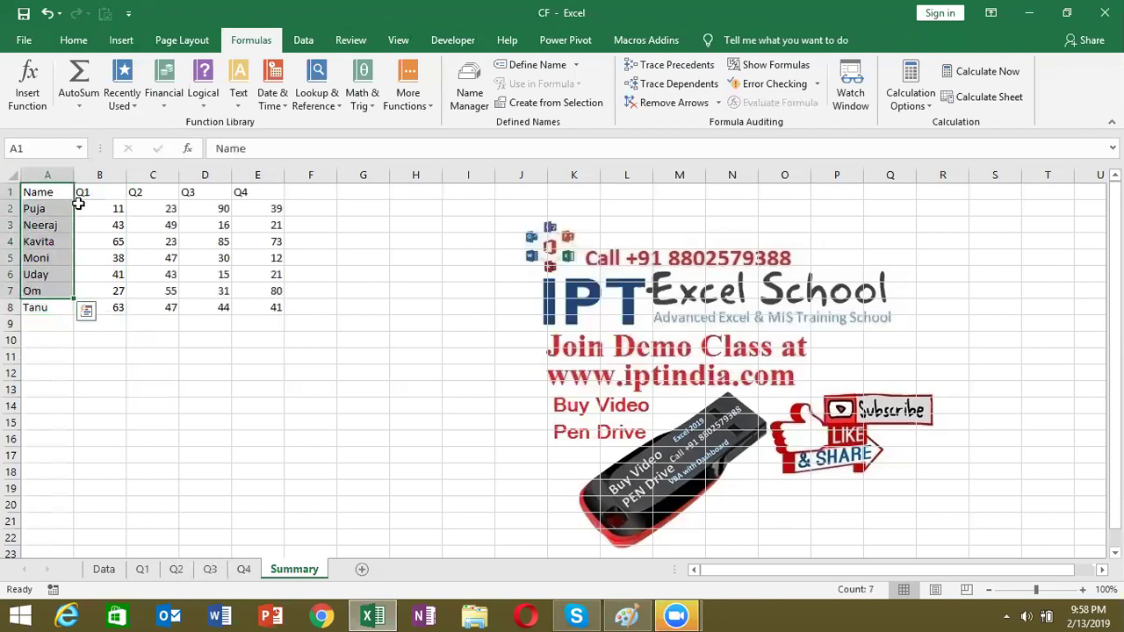
left_click_drag(88, 192, 264, 192)
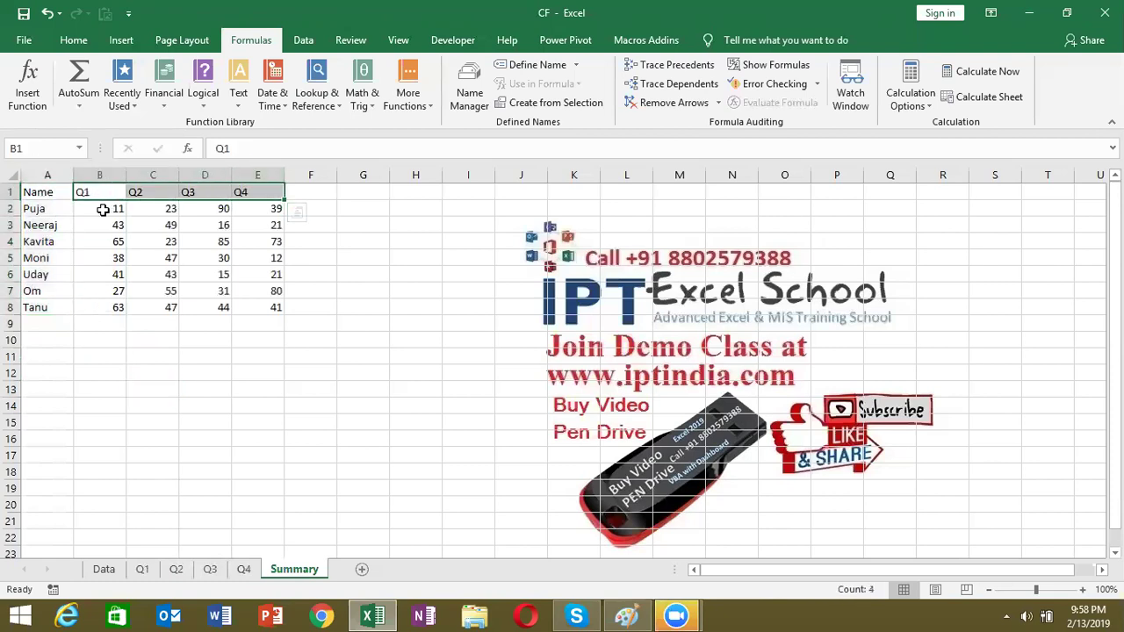
left_click_drag(102, 209, 252, 302)
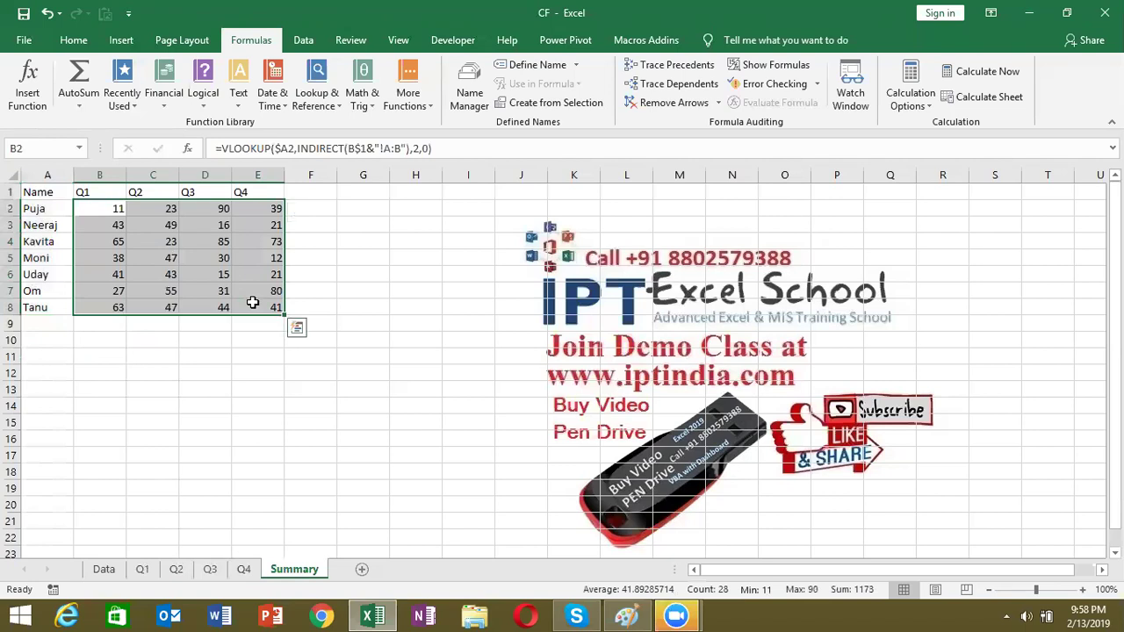
left_click_drag(110, 389, 113, 221)
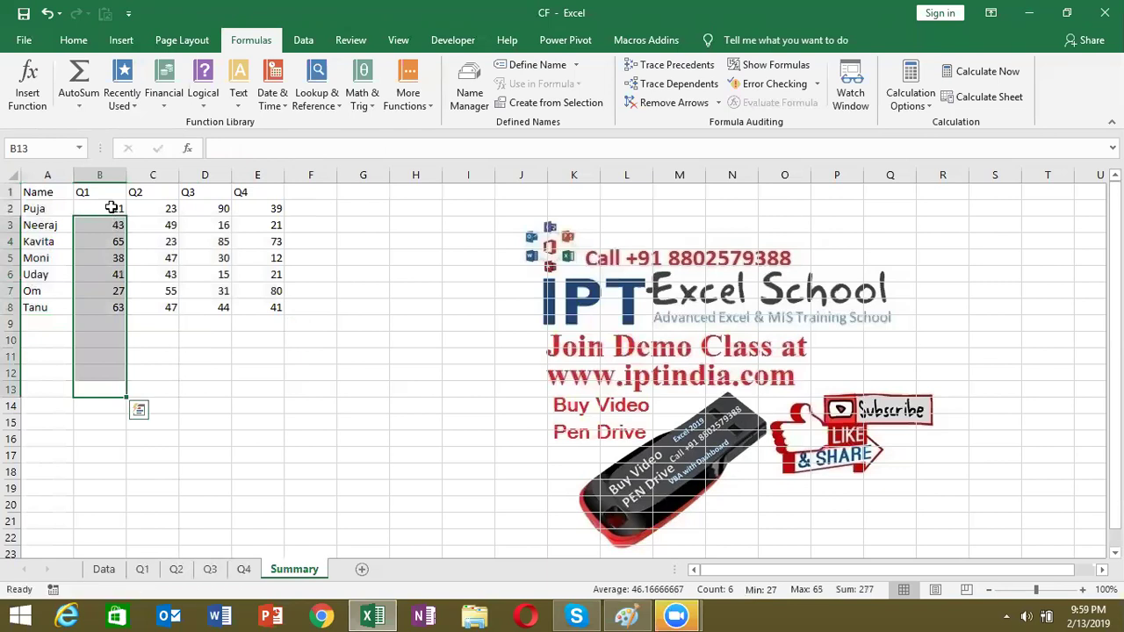
double_click(112, 208)
key("Escape")
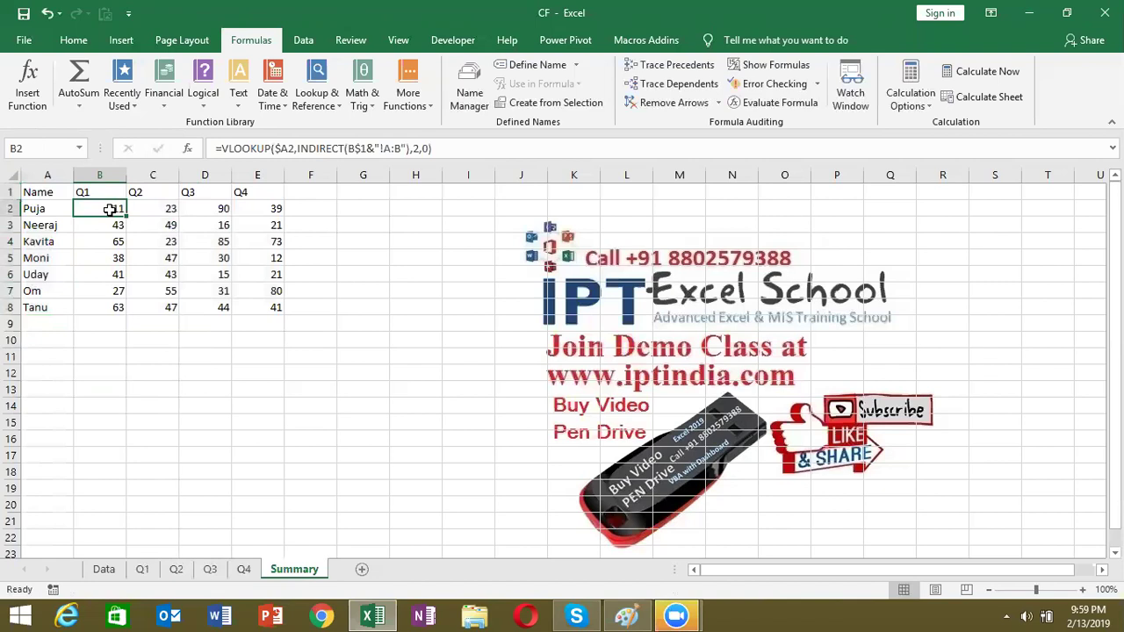
left_click(98, 195)
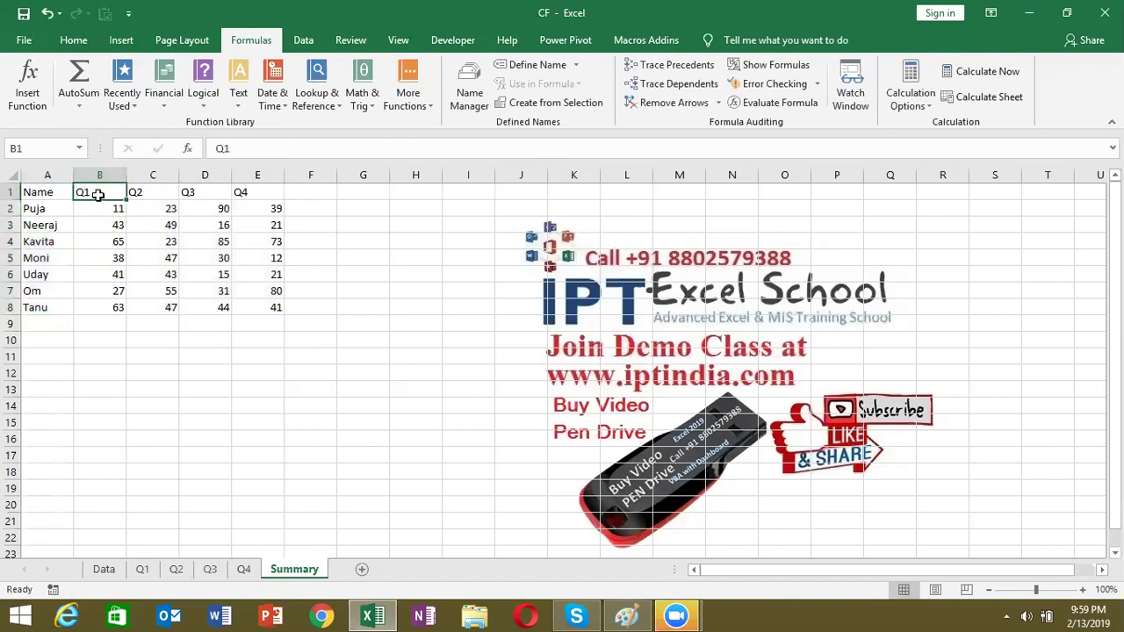
left_click(97, 206)
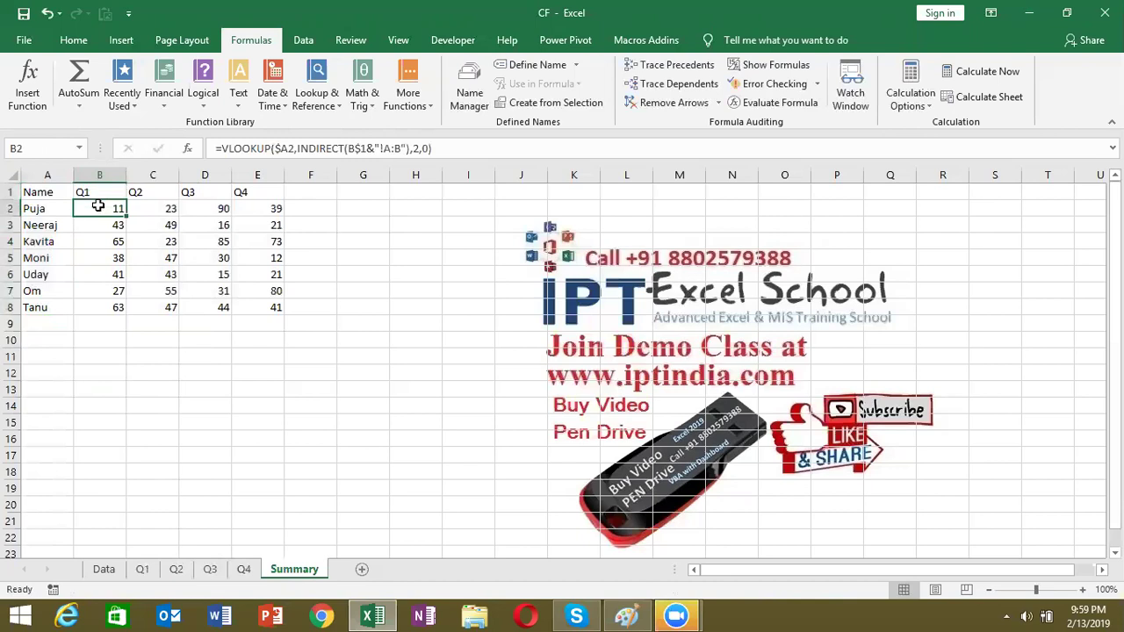
Inspect the INDIRECT sheet-reference part of B2's formula without changing it
double_click(98, 205)
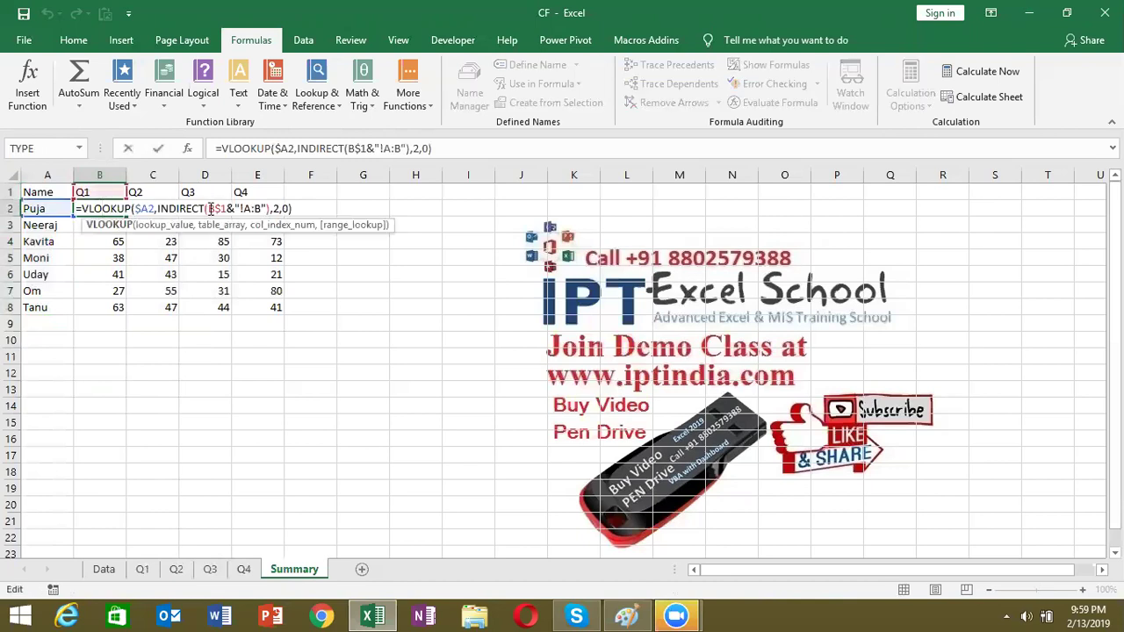
left_click_drag(209, 209, 265, 209)
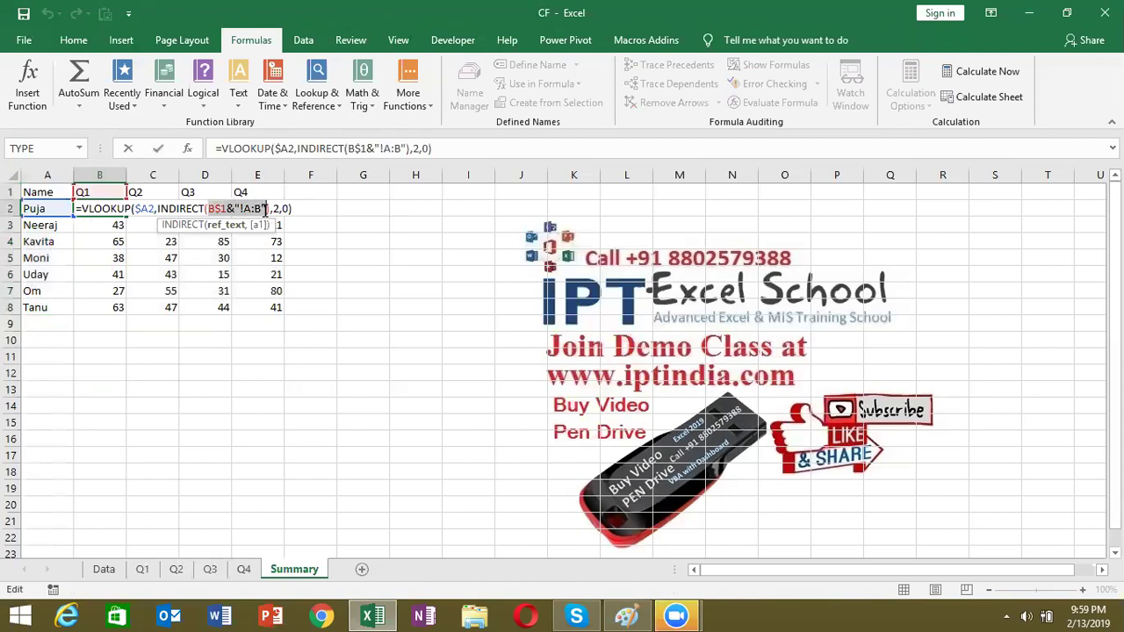
left_click(199, 208)
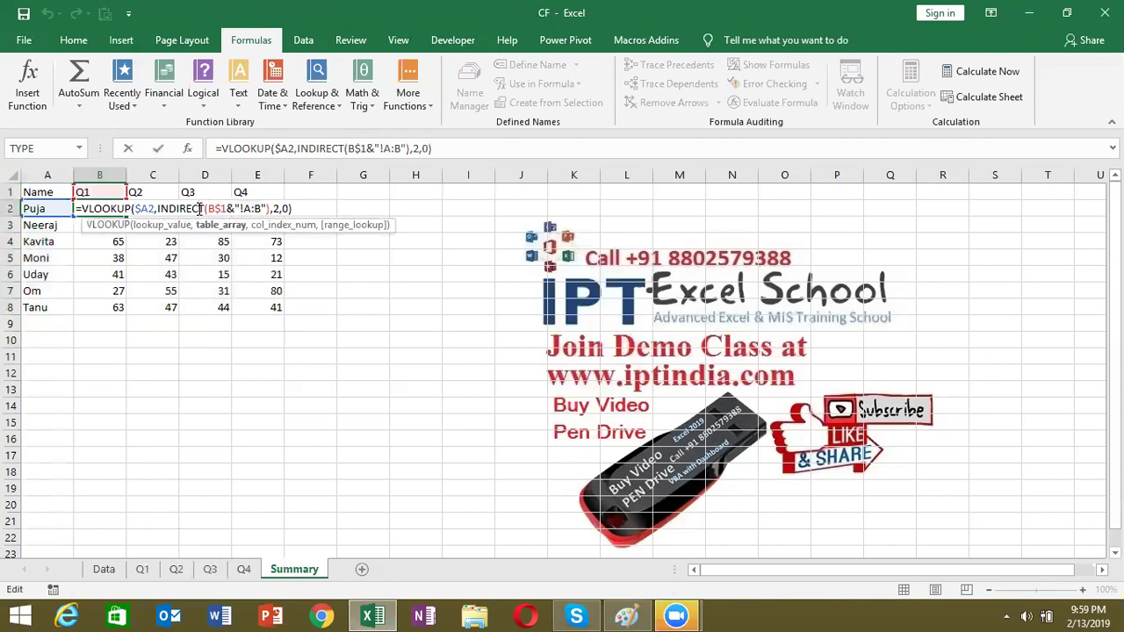
key("ctrl+Return")
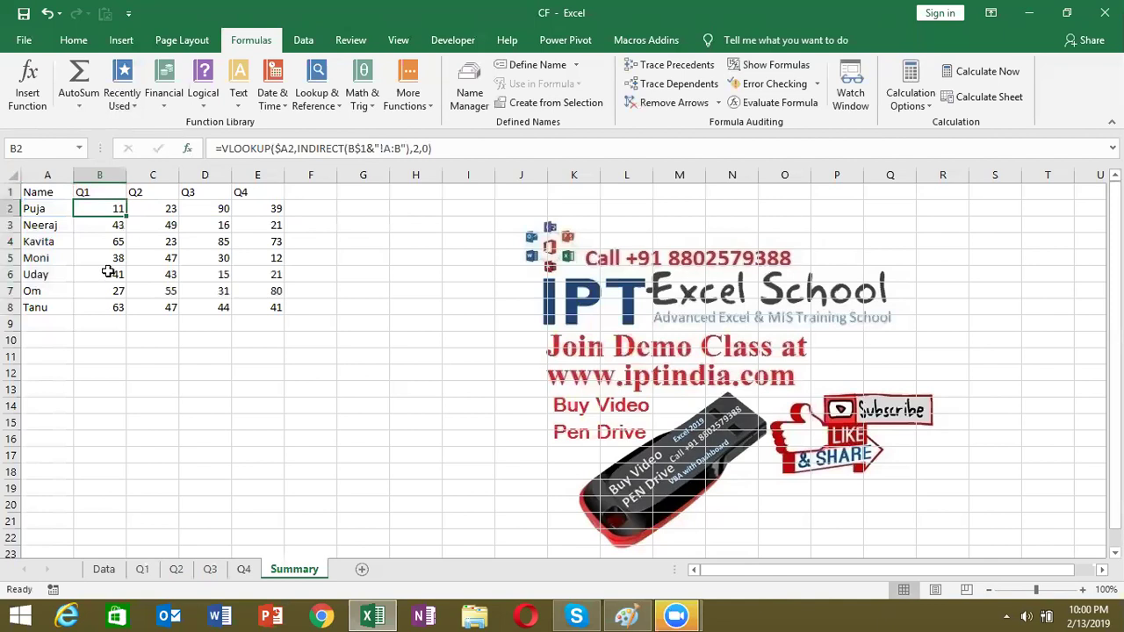
Select columns A:B on the Q1 sheet, then clear cell B2 on the Summary sheet
key("ctrl+Page_Up")
key("ctrl+Page_Up")
key("ctrl+Page_Up")
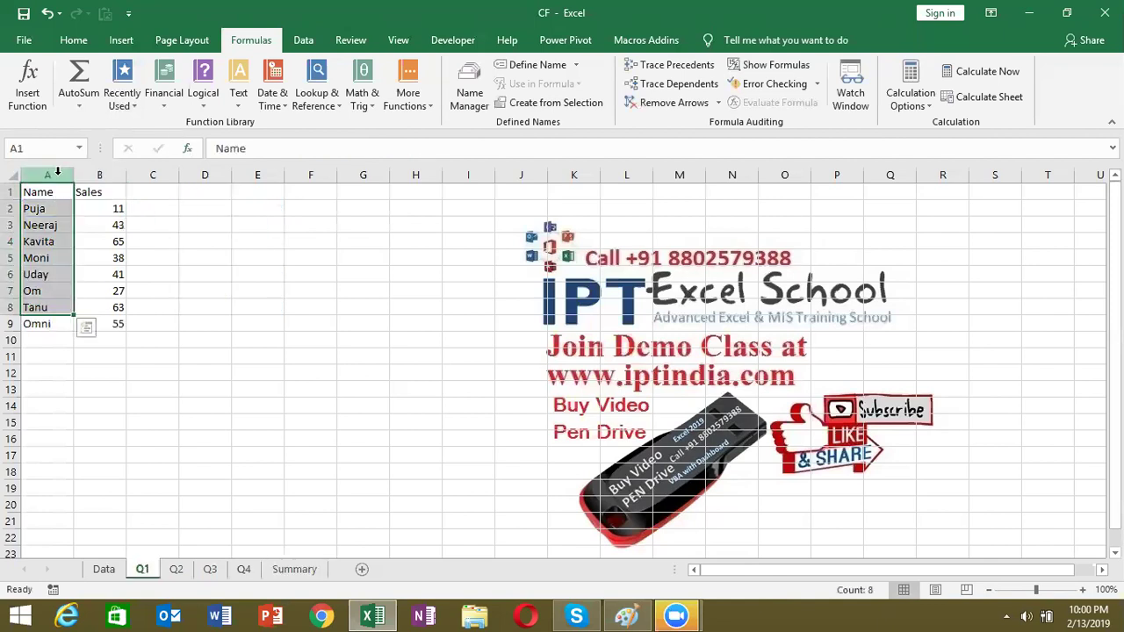
left_click(58, 176)
left_click_drag(58, 175, 91, 175)
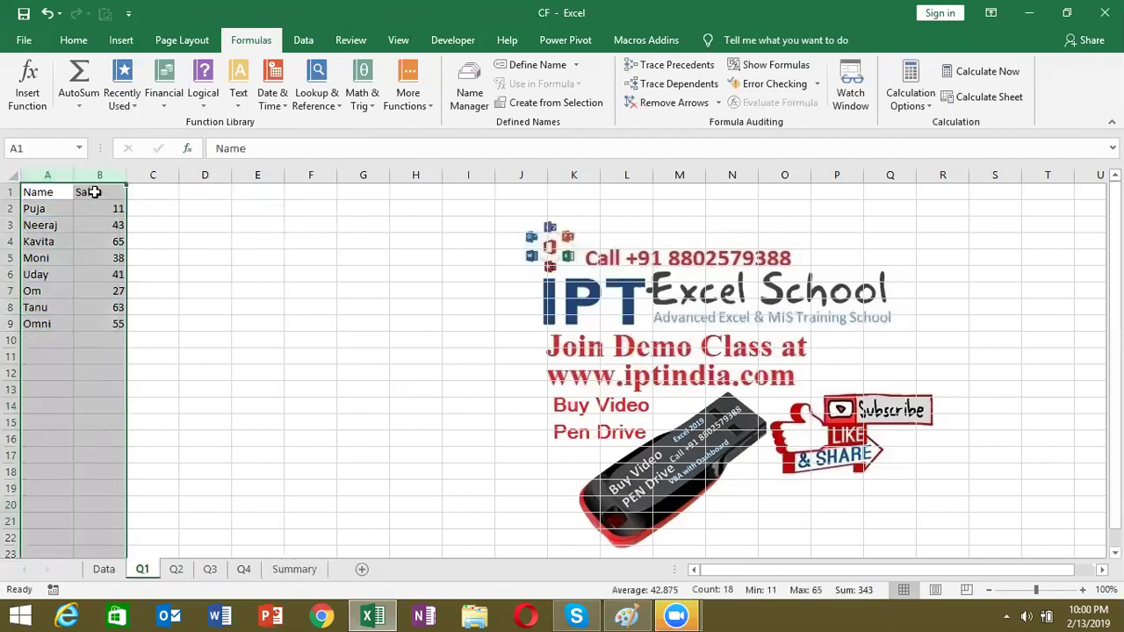
left_click(292, 571)
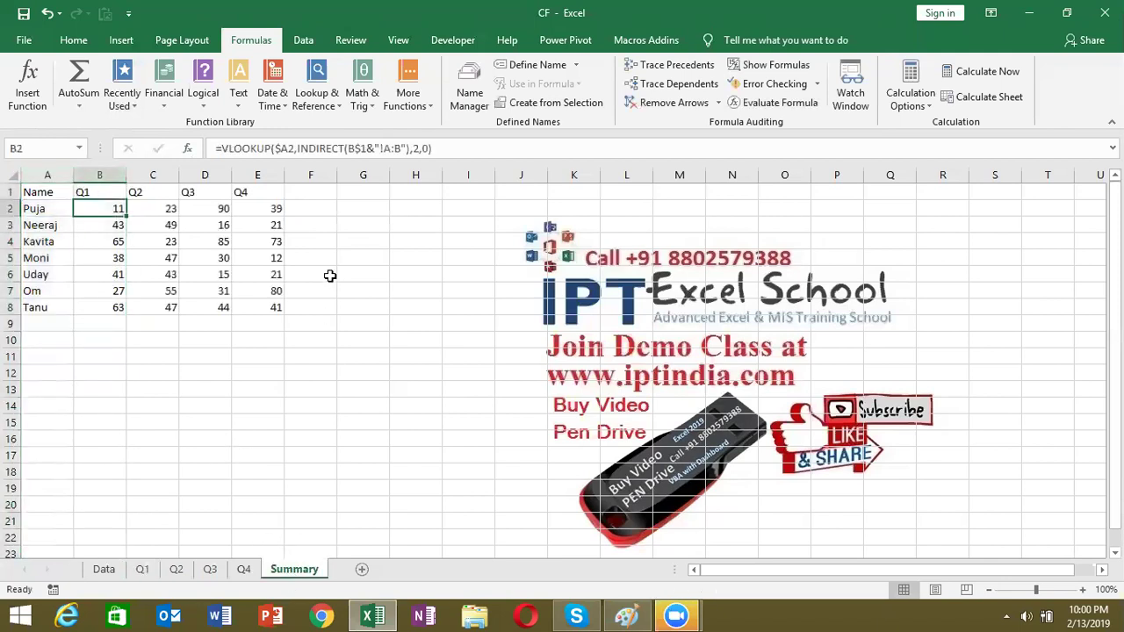
key("Delete")
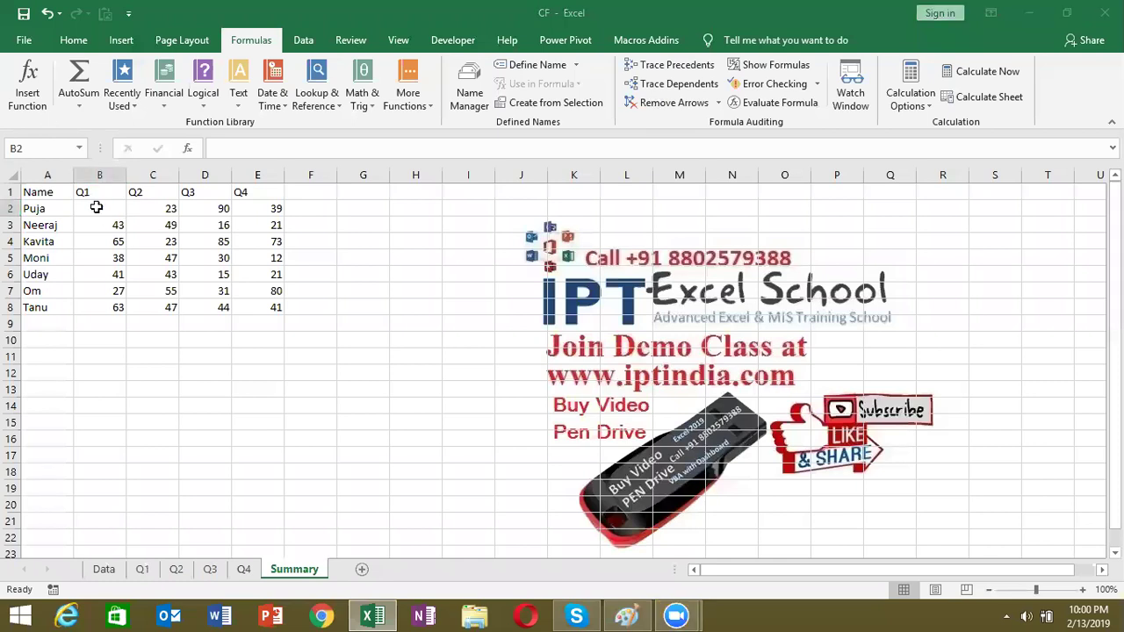
Re-enter =VLOOKUP(A2,'Q1'!A:B,2,0) in B2 using Q1 columns A:B, returning 11
type("=vl")
key("Tab")
left_click(41, 208)
type(",")
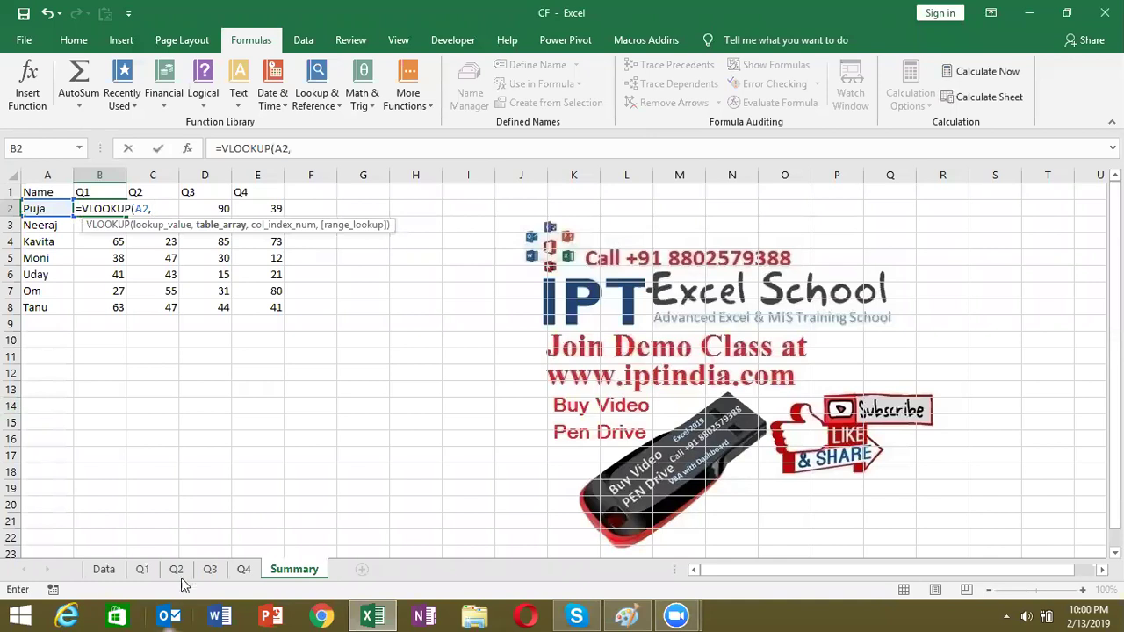
left_click(142, 569)
left_click_drag(47, 175, 98, 174)
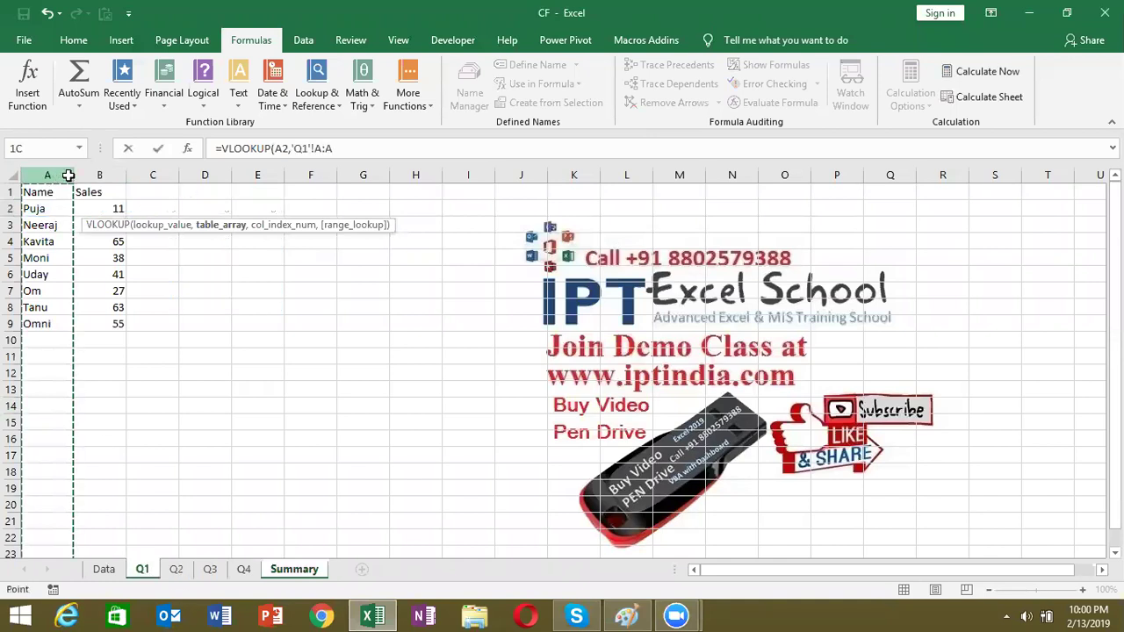
type(",2,0")
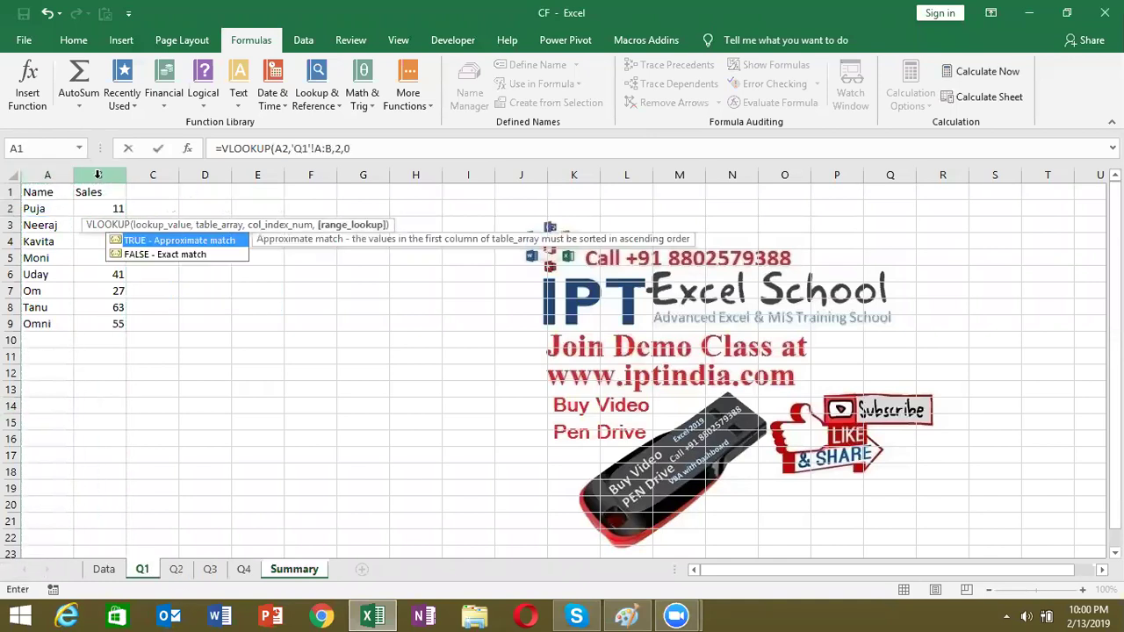
key("Return")
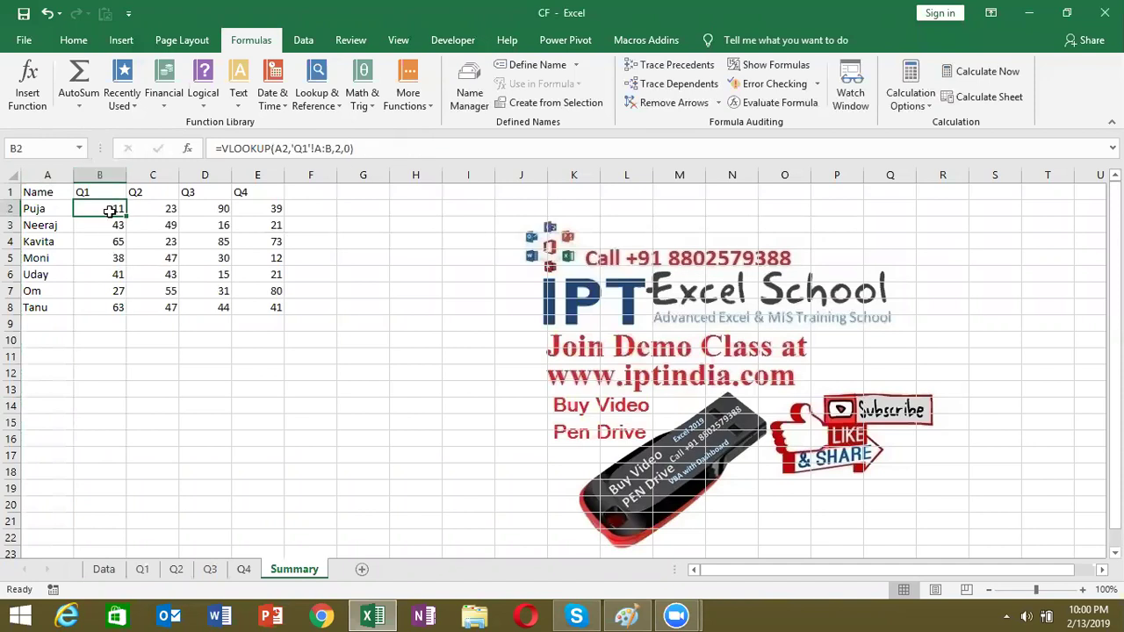
double_click(111, 204)
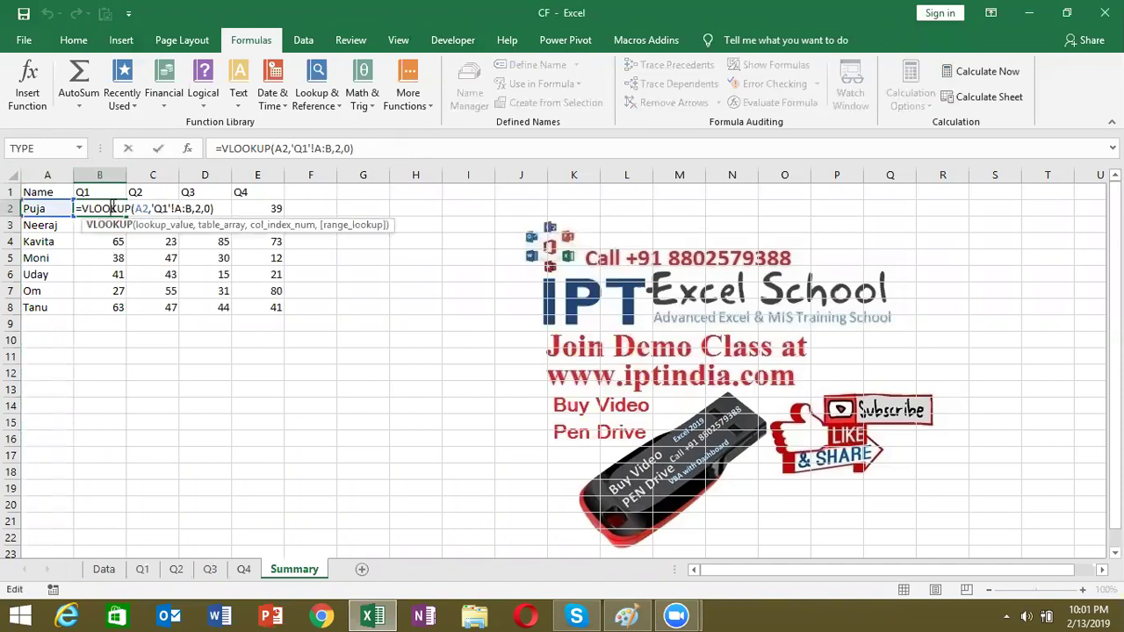
Replace the 'Q1' reference in B2 with B1&"!A:B" so the sheet name comes from the header
left_click(157, 209)
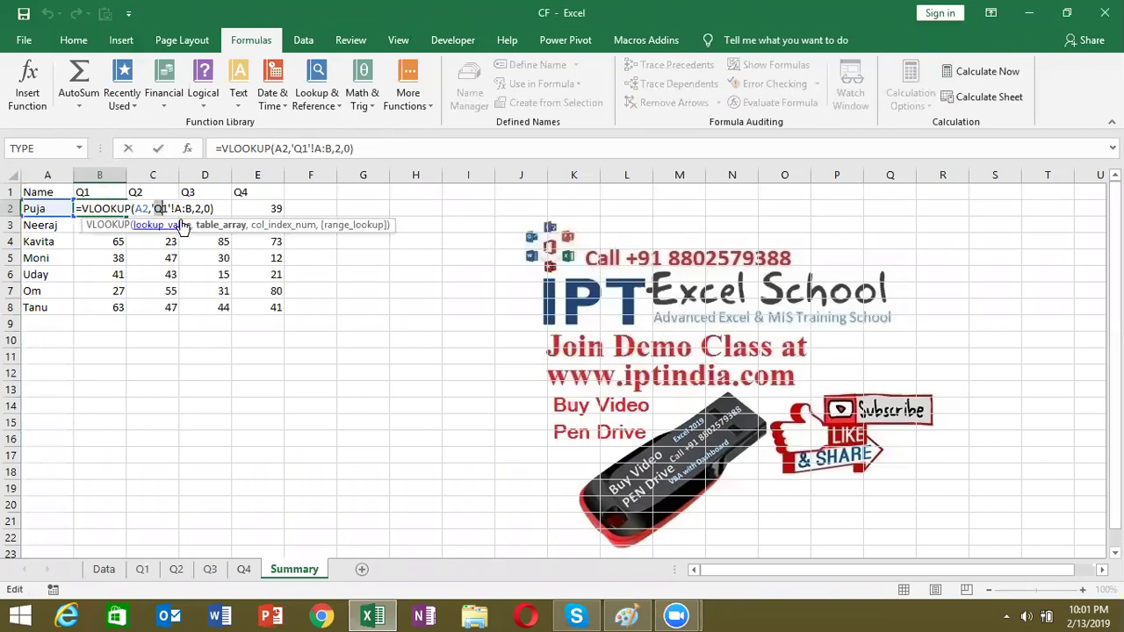
left_click_drag(172, 208, 192, 208)
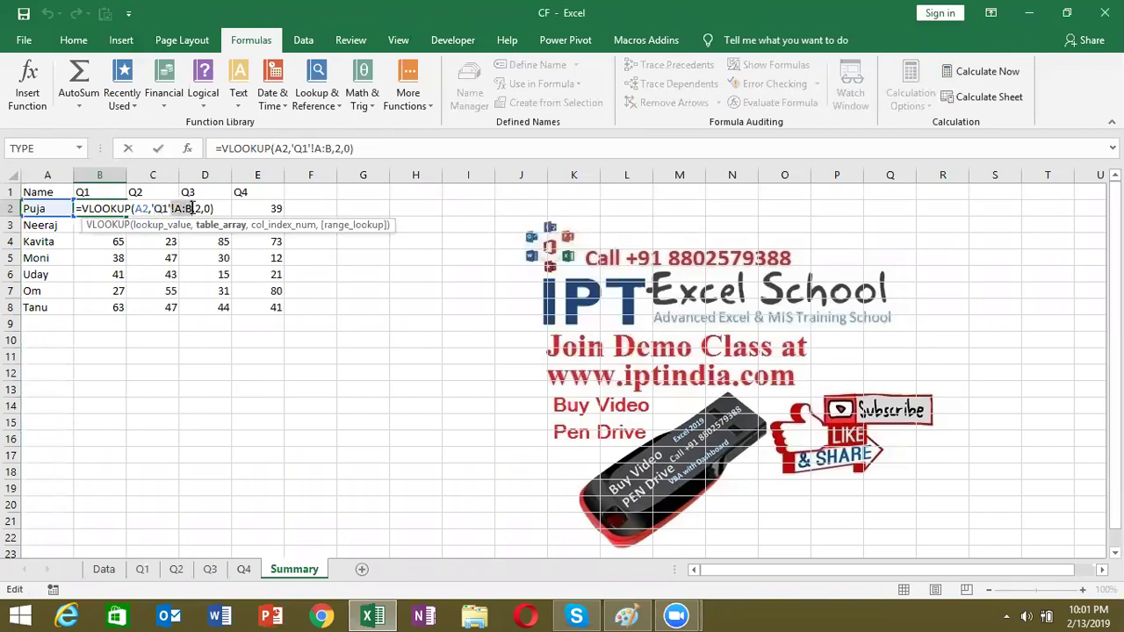
left_click(171, 208)
key("BackSpace")
key("BackSpace")
key("BackSpace")
key("BackSpace")
type("\"")
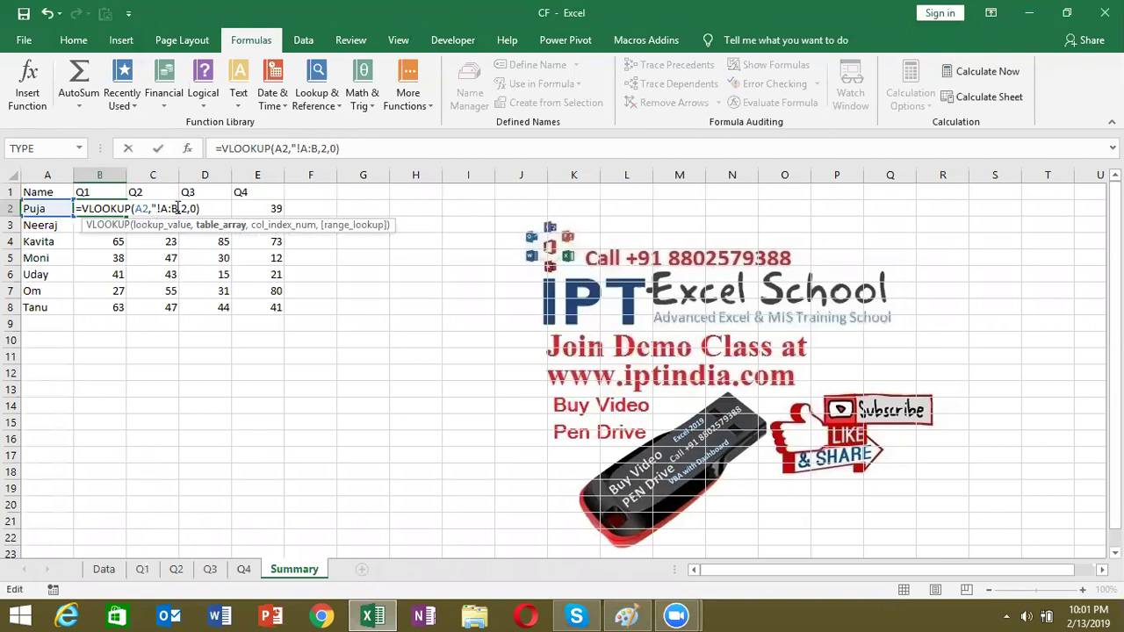
left_click(179, 208)
type("\"")
left_click(93, 190)
type("&")
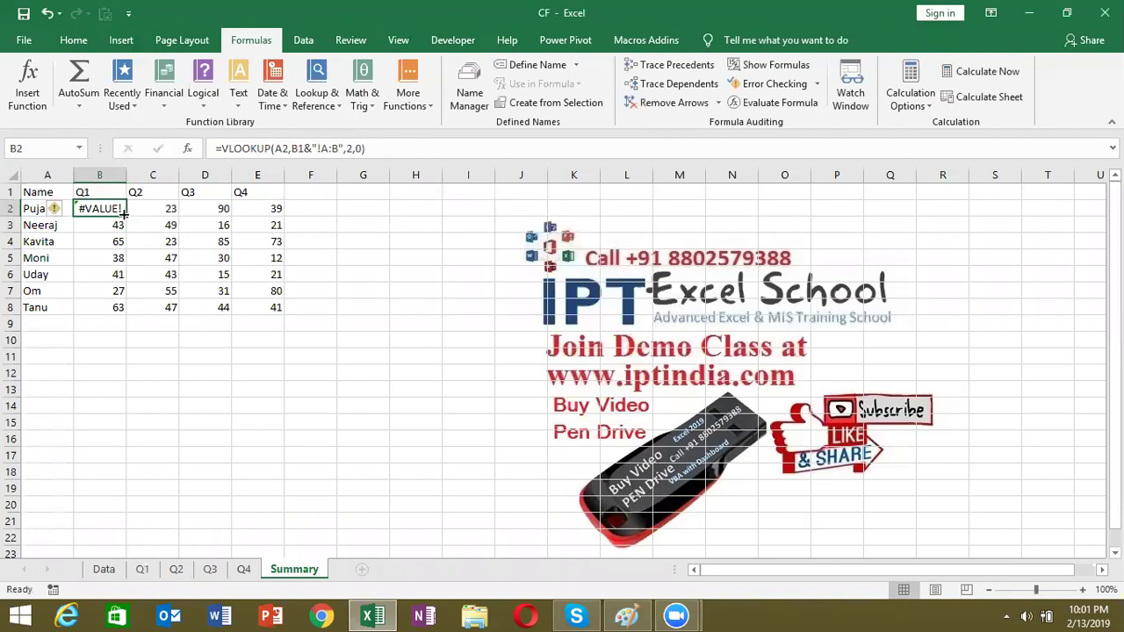
Wrap B1&"!A:B" in INDIRECT() in B2, giving =VLOOKUP(A2,INDIRECT(B1&"!A:B"),2,0)
double_click(117, 209)
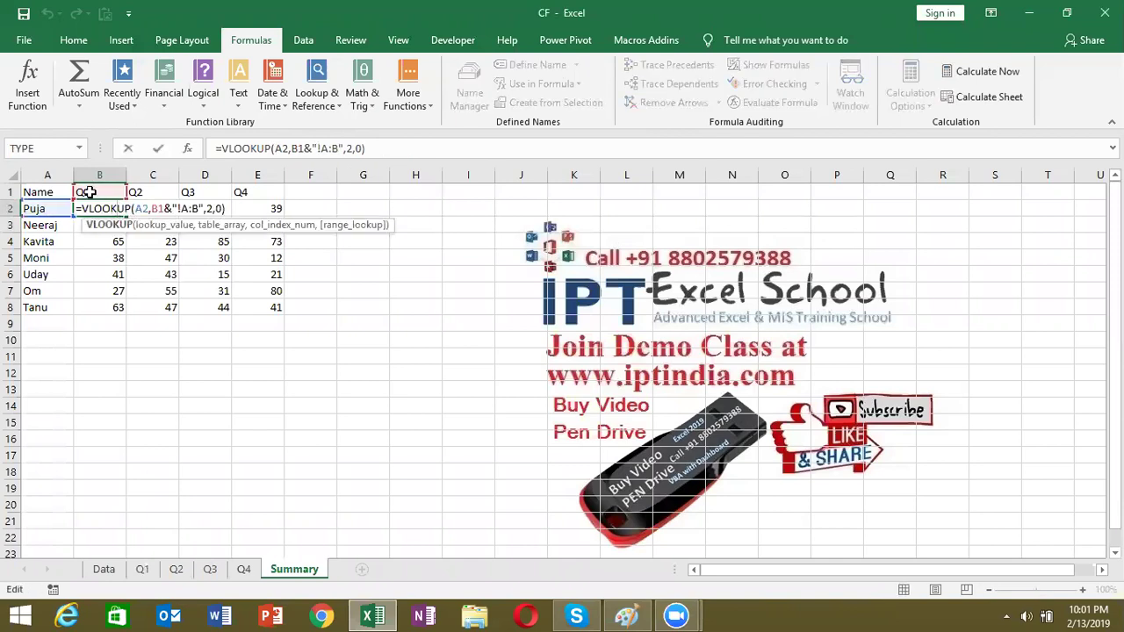
left_click(152, 209)
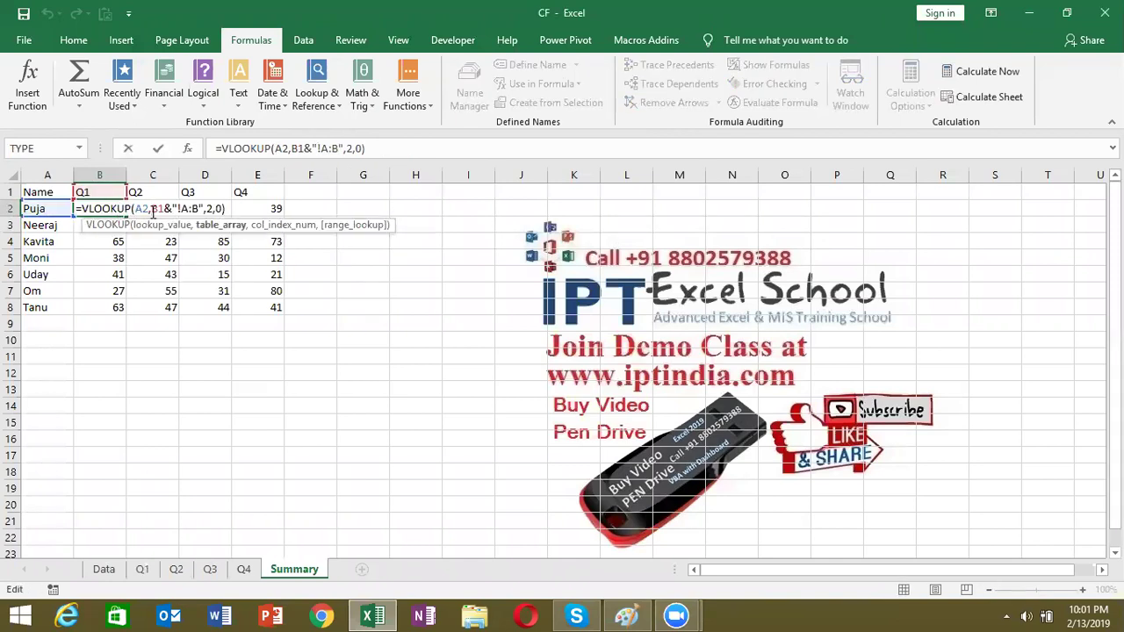
type("INDIRECT(")
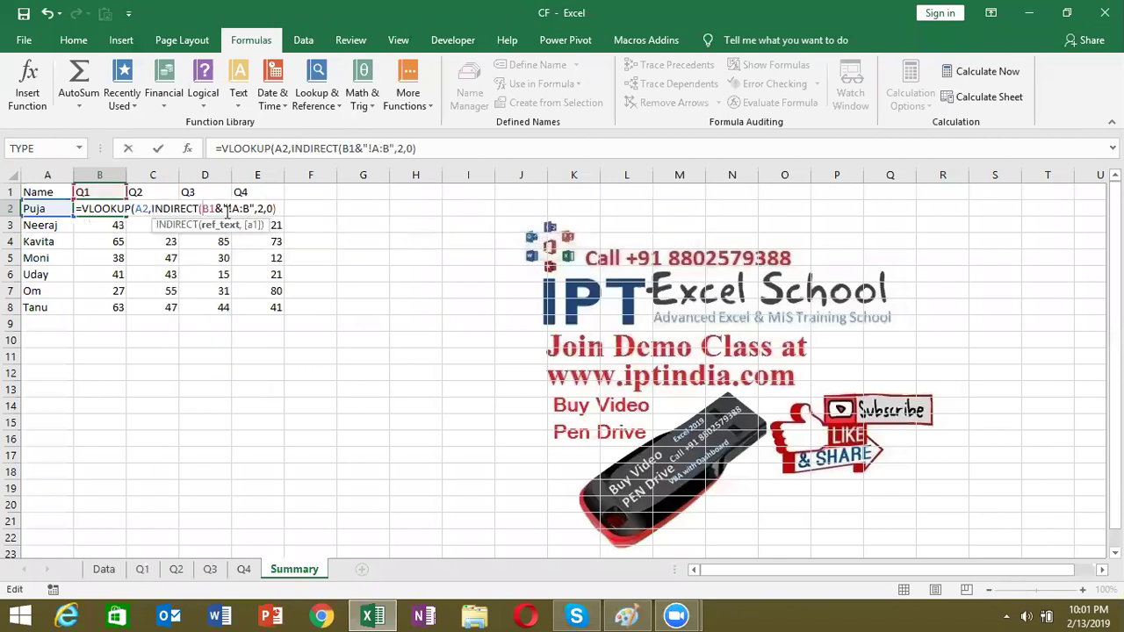
left_click(255, 208)
type(")")
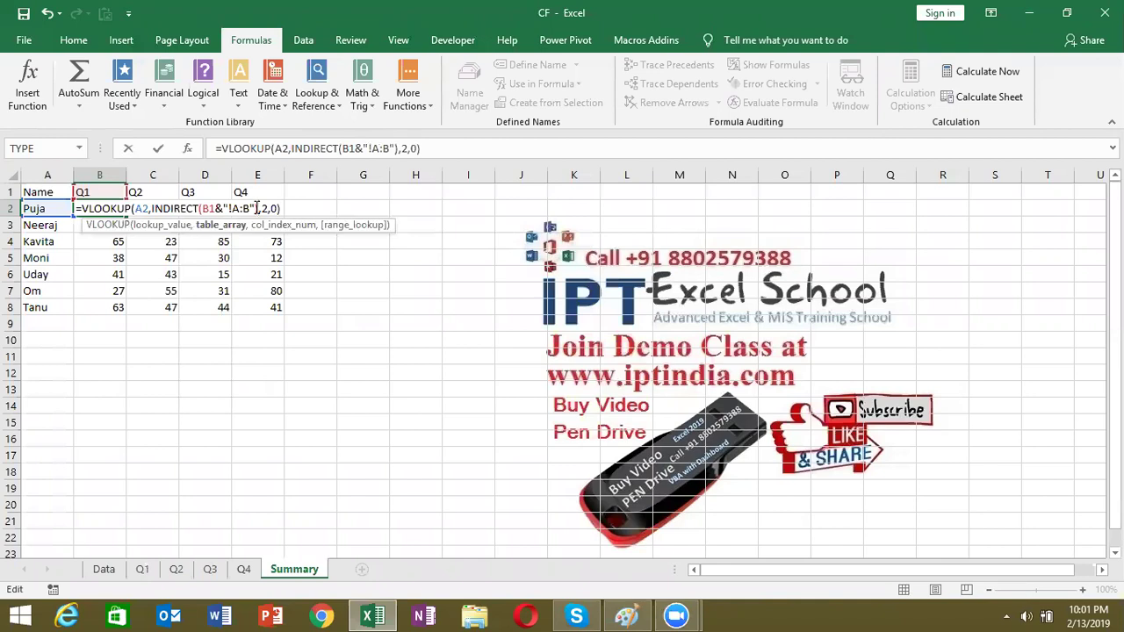
key("ctrl+Return")
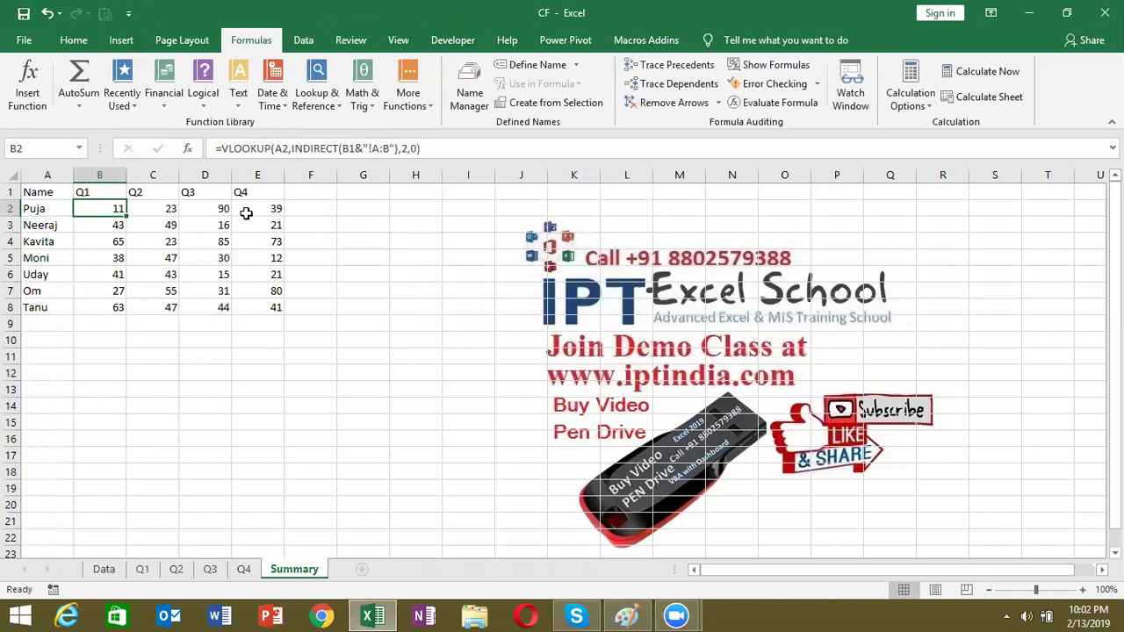
Add a new sheet and name it D1, after 'Data' is rejected as already taken
left_click(361, 570)
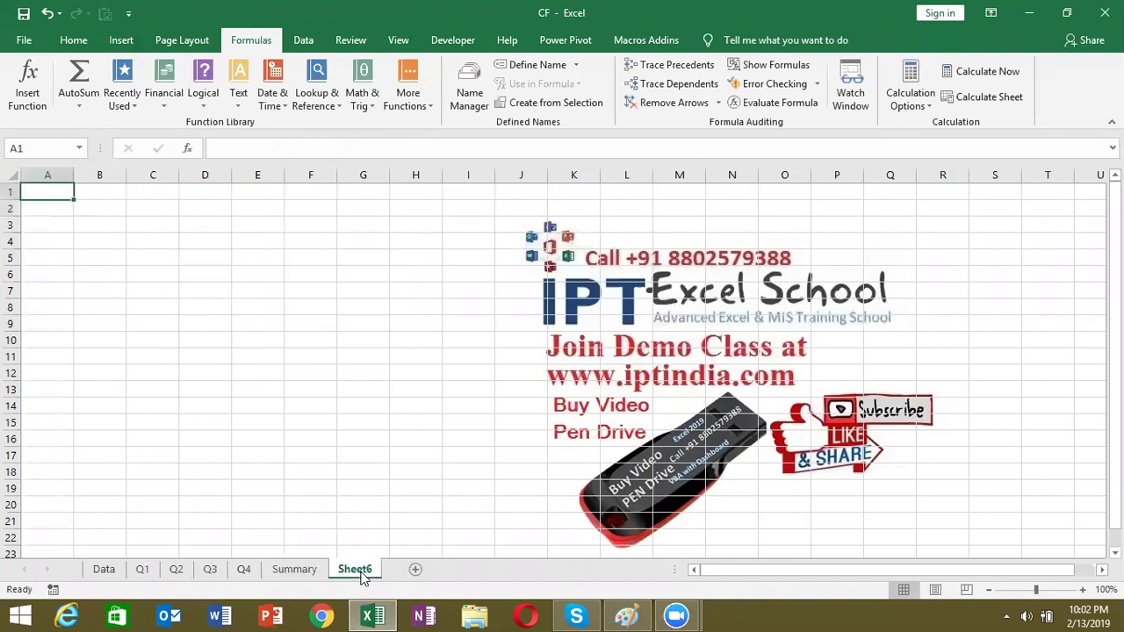
double_click(359, 570)
type("Data")
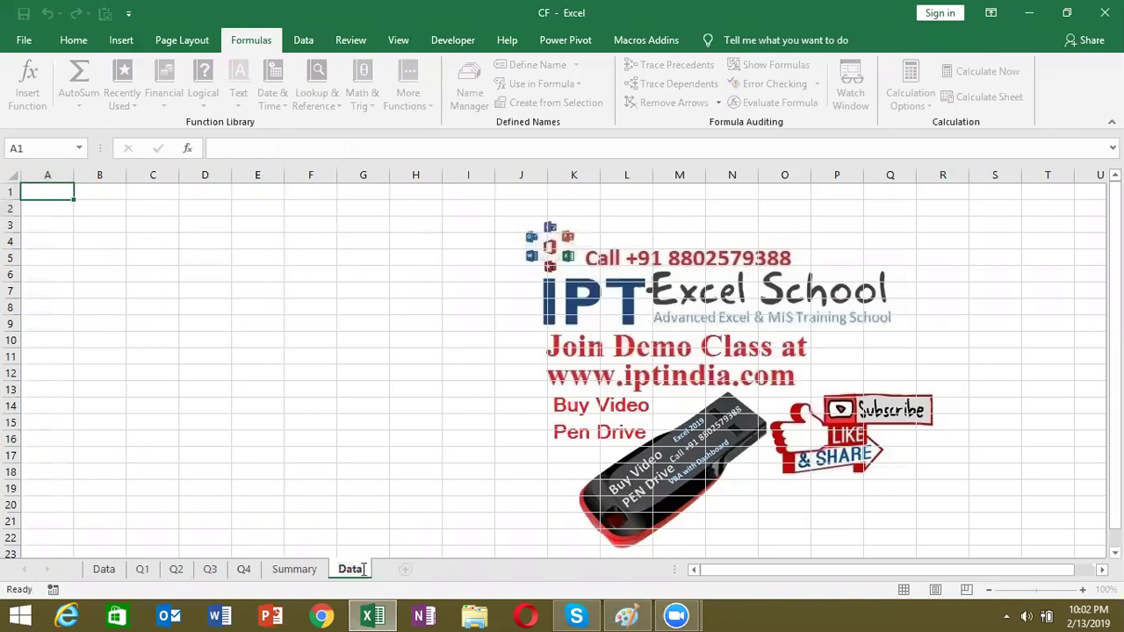
key("Return")
key("Return")
key("Return")
key("Return")
key("BackSpace")
type("D1")
key("Return")
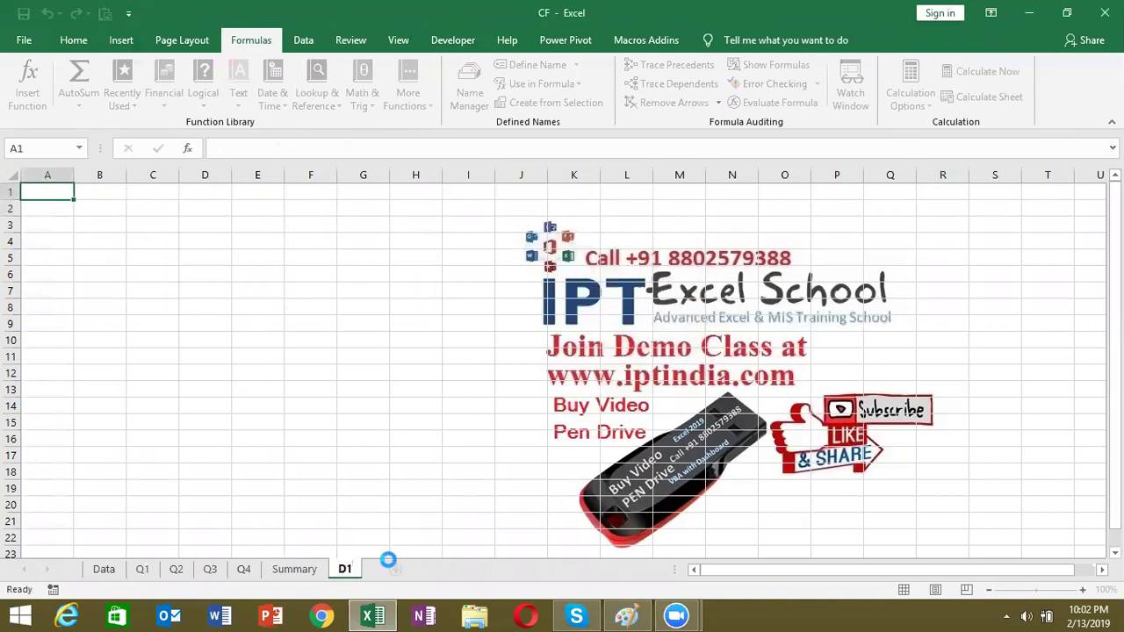
Add two more sheets named D2 and D3
left_click(388, 566)
double_click(393, 569)
type("D")
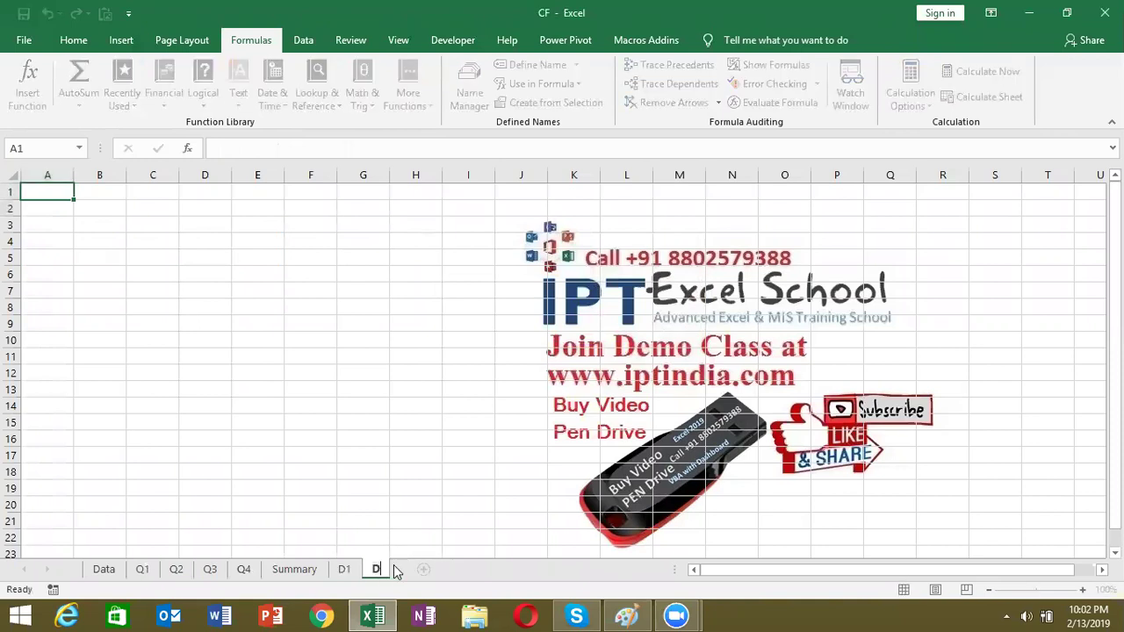
type("2")
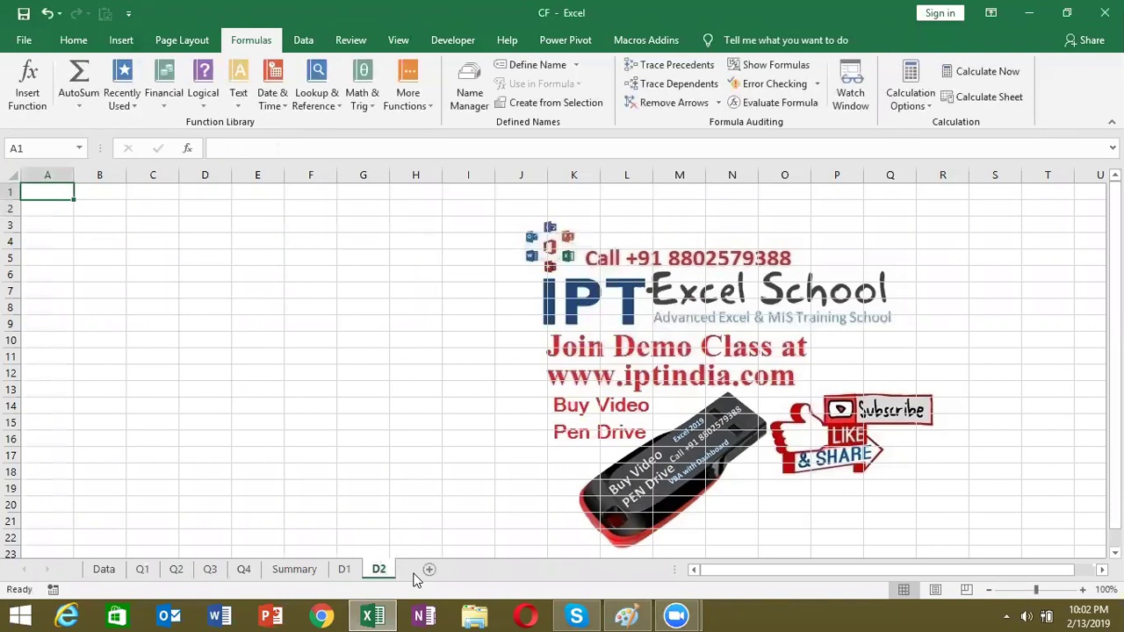
left_click(430, 569)
double_click(422, 569)
type("D3")
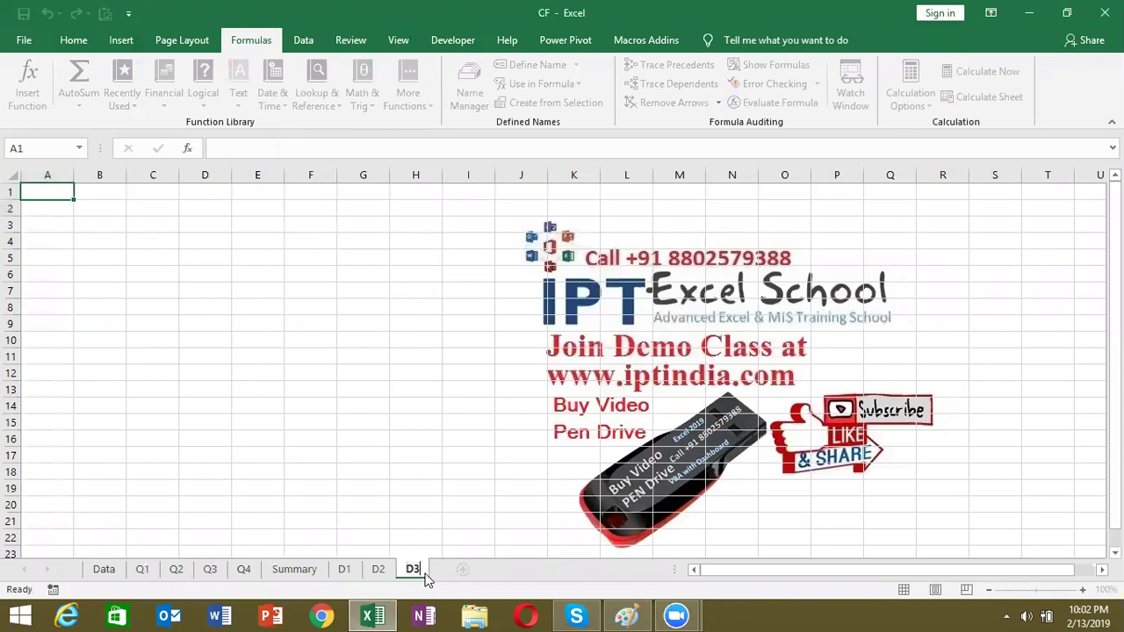
Add a fourth sheet named D4, then return to the Data sheet
left_click(457, 569)
double_click(462, 569)
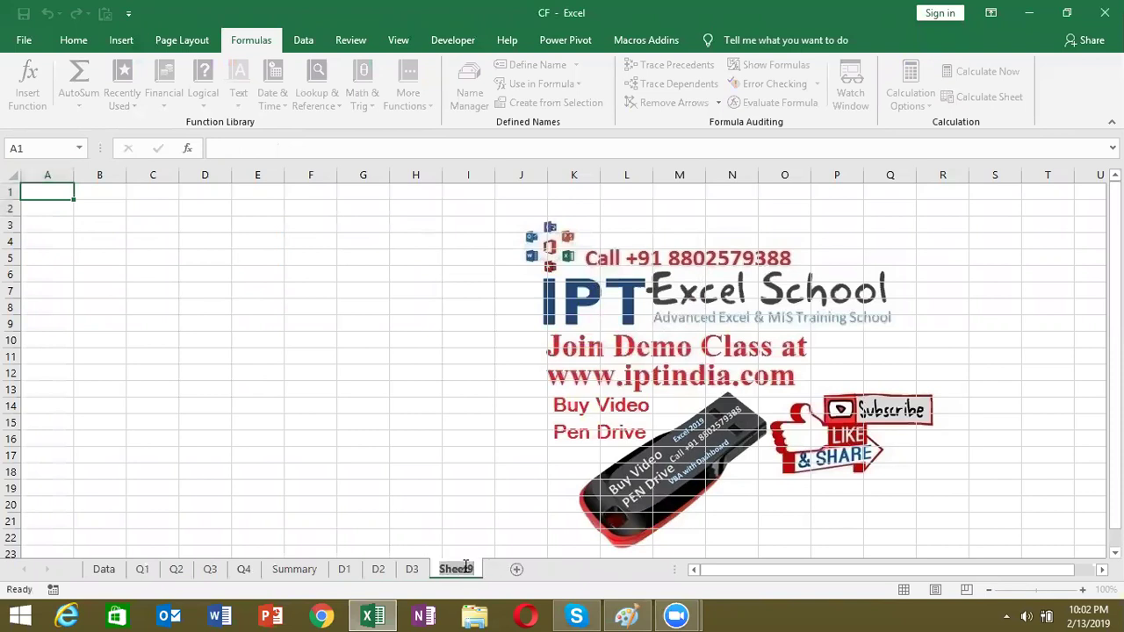
type("D")
double_click(451, 571)
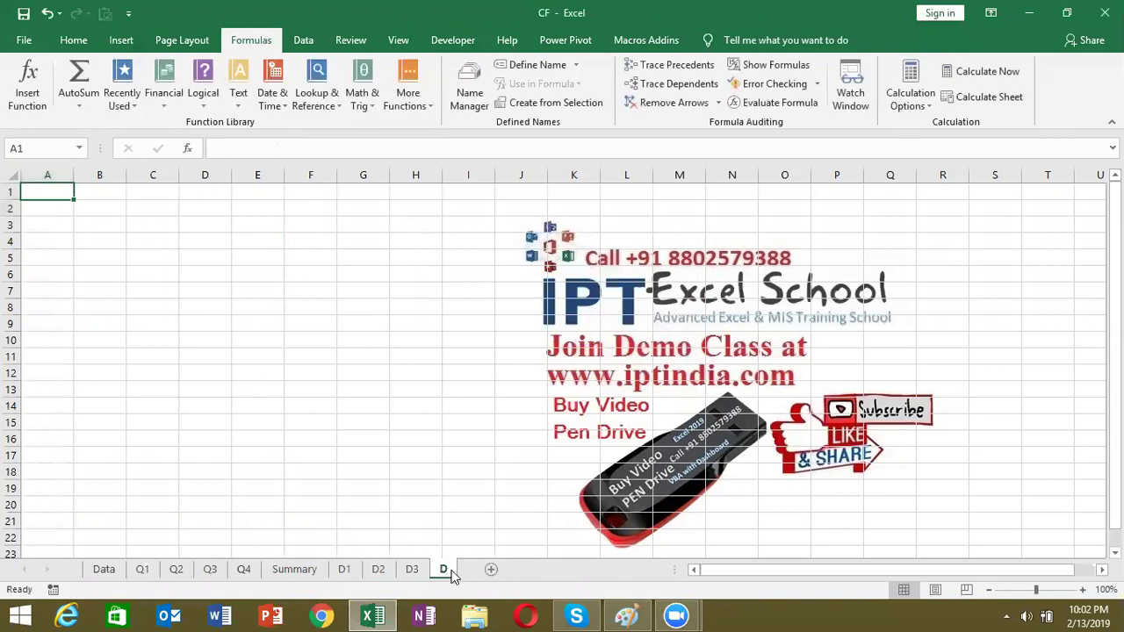
type("4")
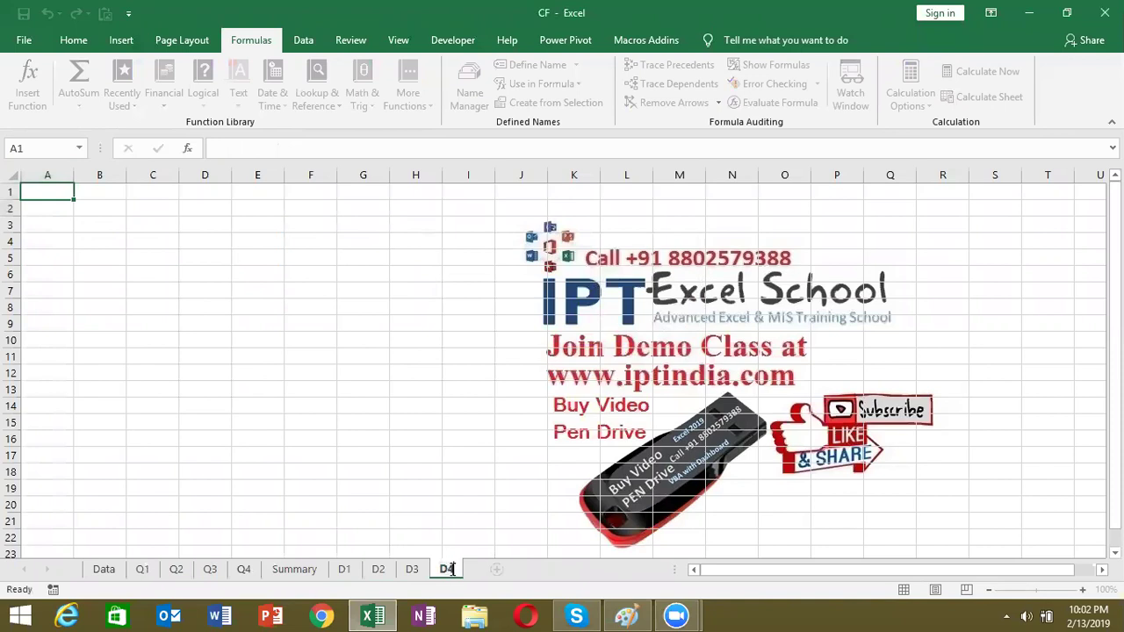
left_click(409, 539)
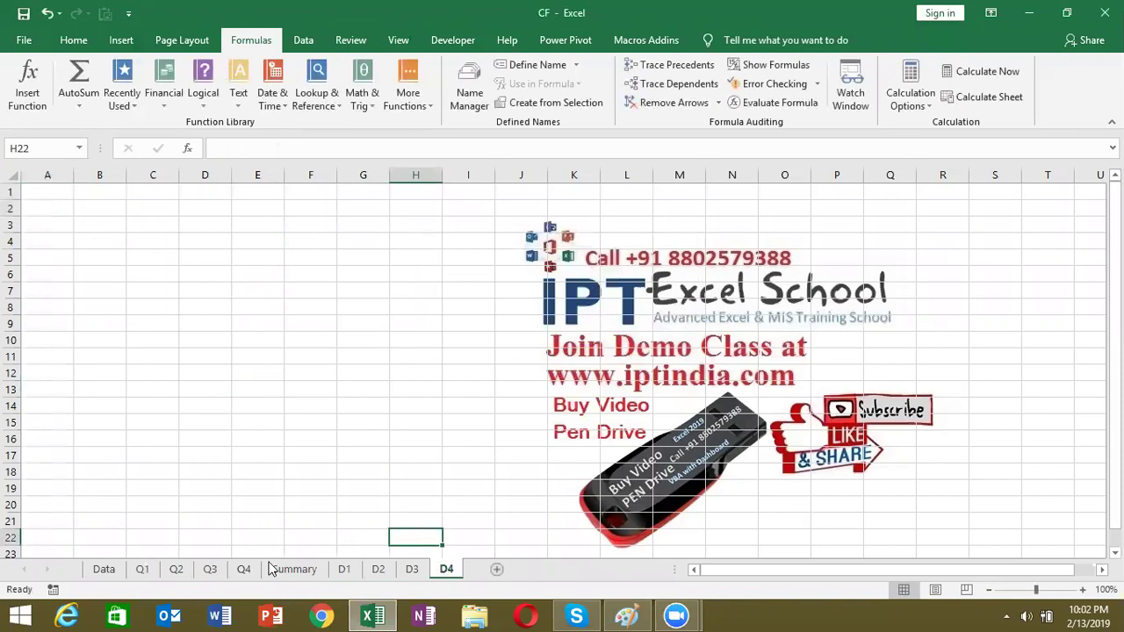
left_click(104, 569)
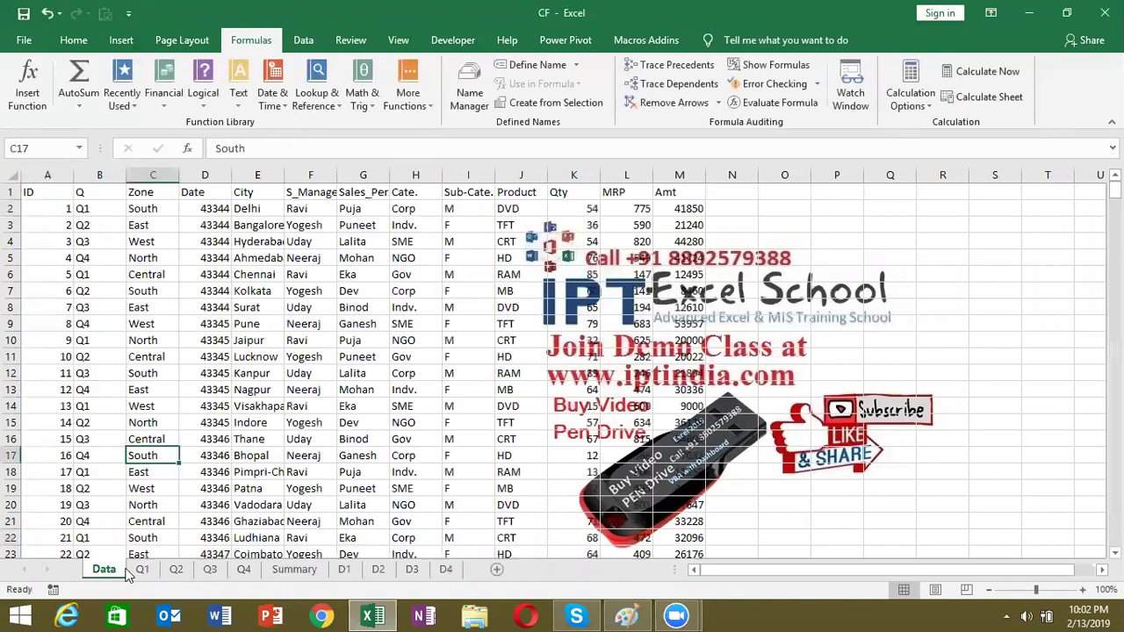
Select the whole Data table from the ID header and copy it
left_click_drag(46, 205, 44, 193)
left_click(45, 190)
key("ctrl+shift+Right")
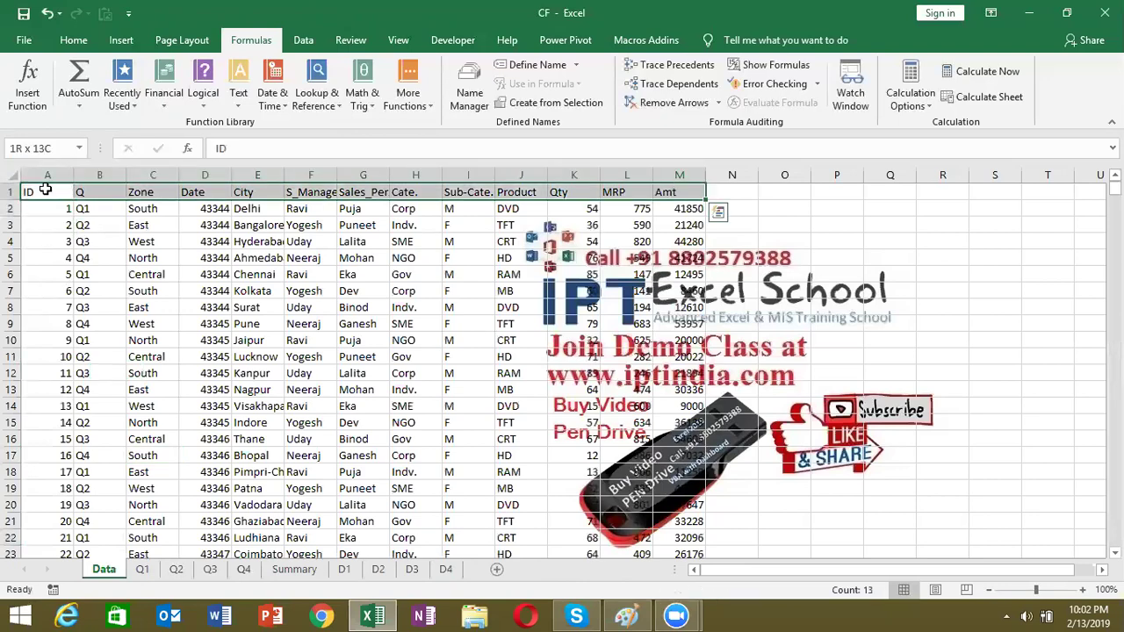
key("ctrl+shift+Down")
key("ctrl+Home")
key("ctrl+shift+Right")
key("shift+Down")
key("shift+Down")
key("ctrl+shift+Down")
scroll(46, 189, "down", 7)
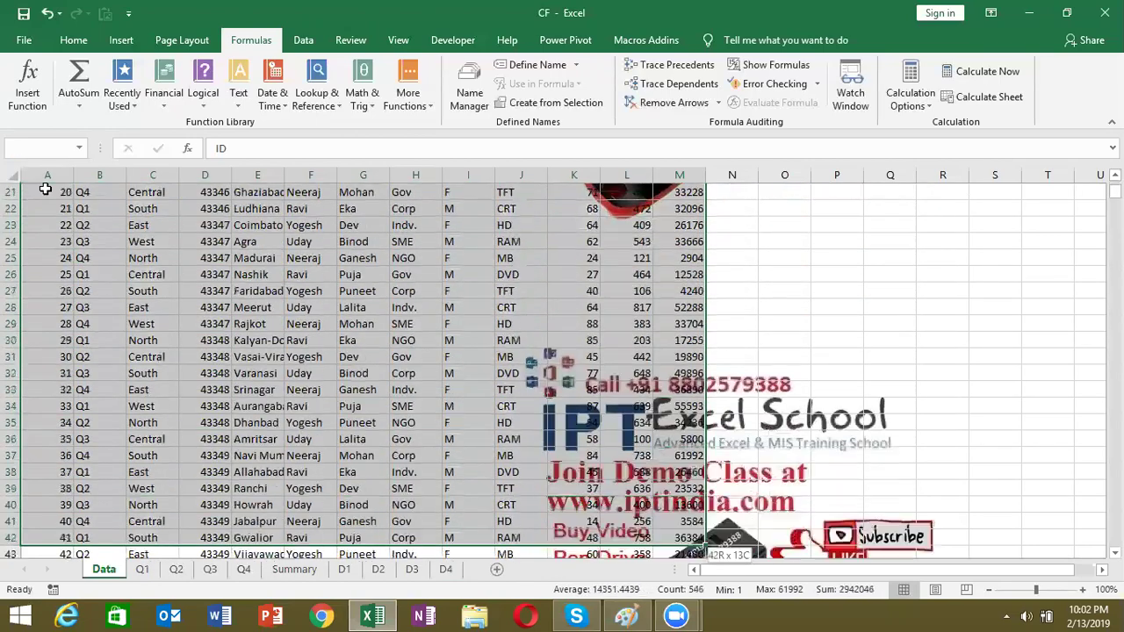
key("ctrl+c")
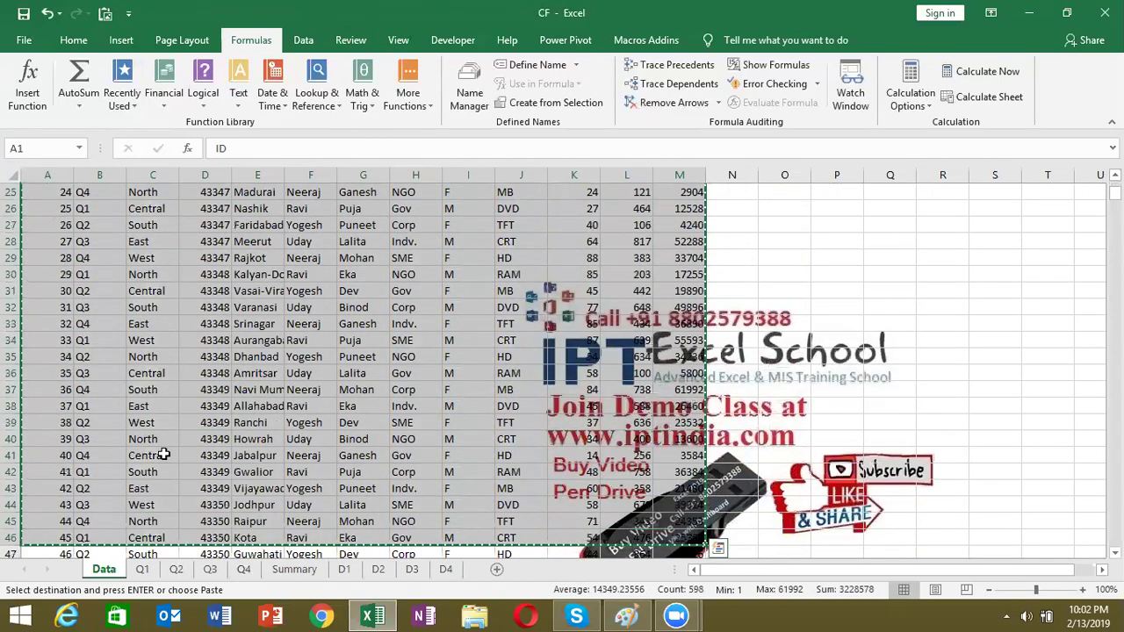
Paste the table into D3, and into D4 at A1 after undoing a misplaced paste at H22
left_click(344, 570)
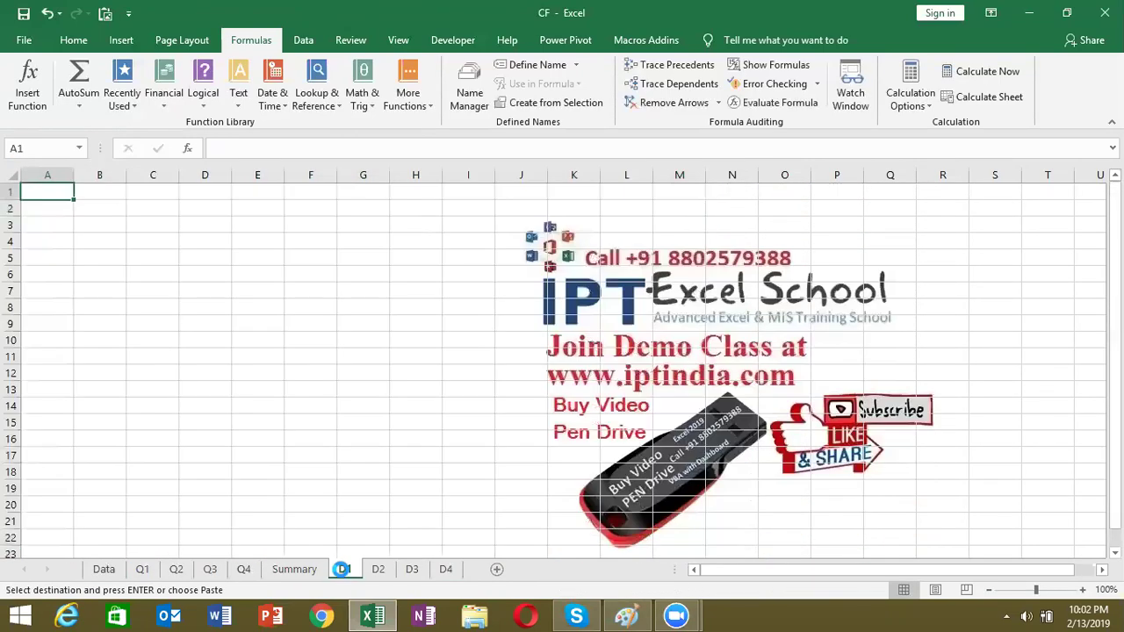
left_click(378, 571)
left_click(442, 571)
key("ctrl+v")
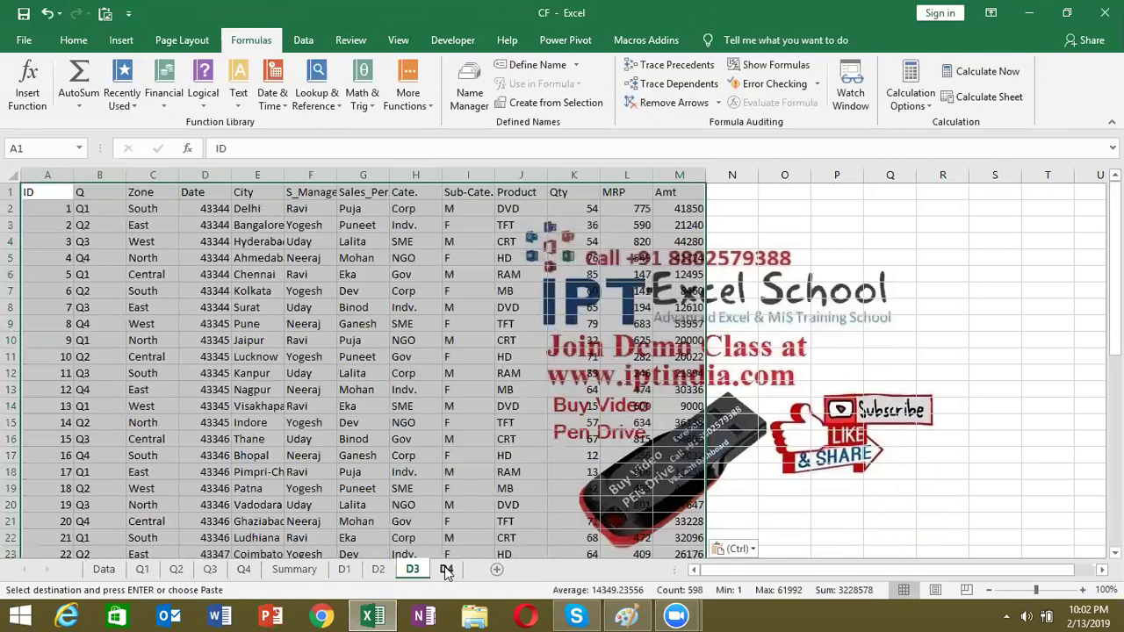
left_click(446, 570)
key("ctrl+v")
key("ctrl")
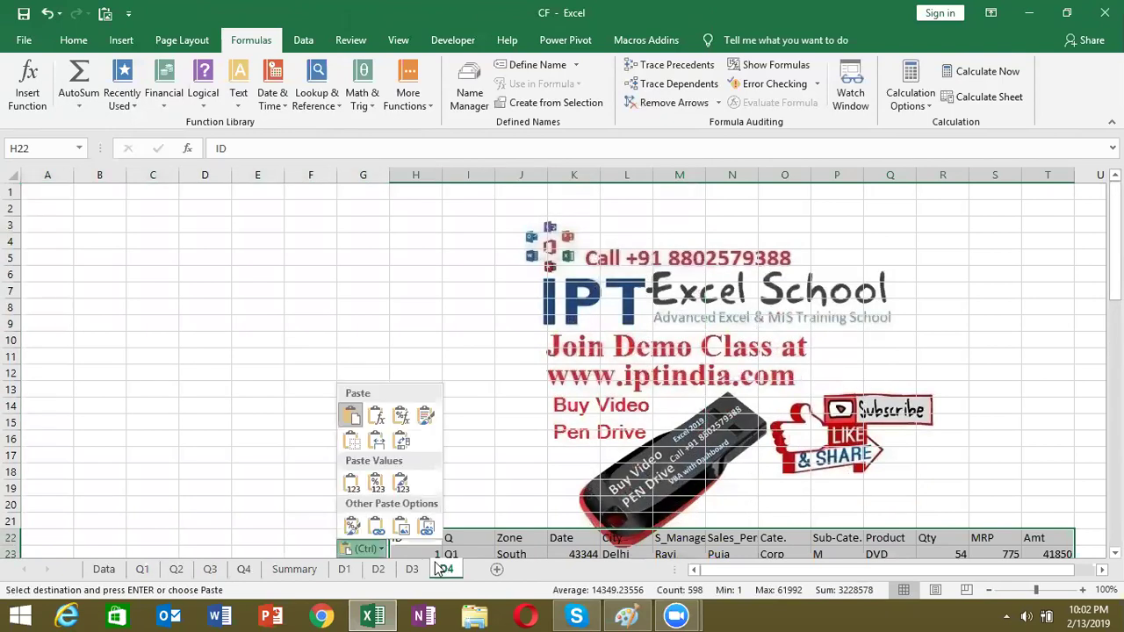
key("Escape")
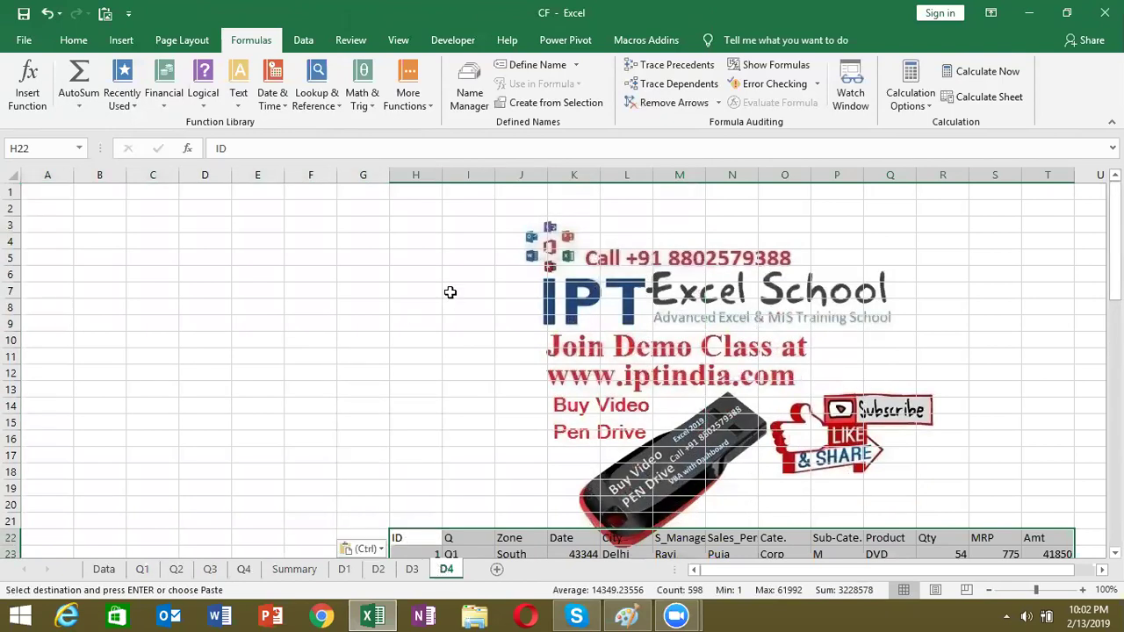
key("ctrl+z")
left_click(41, 195)
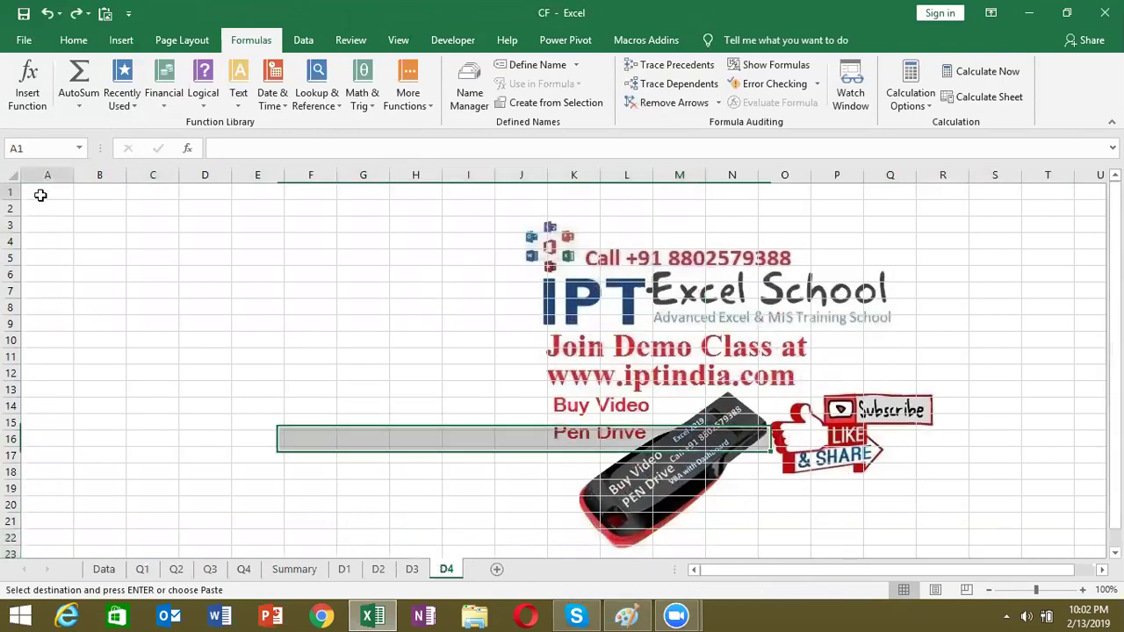
key("ctrl+v")
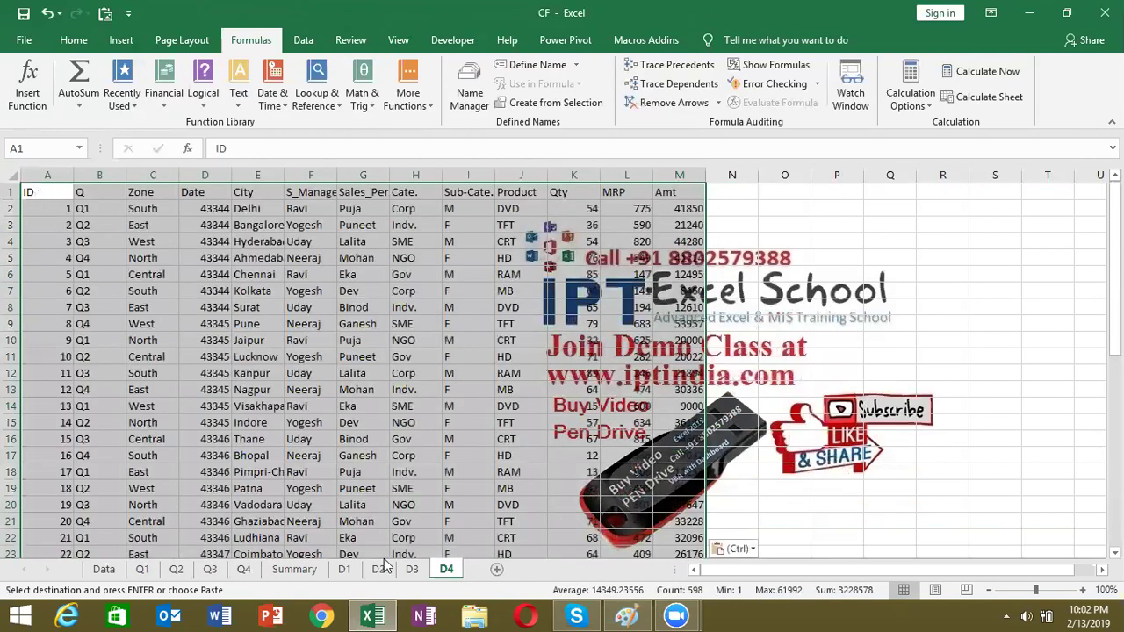
On D2, enter IDs 46 and 47 in A2:A3 and select them as a series seed
left_click(356, 572)
left_click(378, 572)
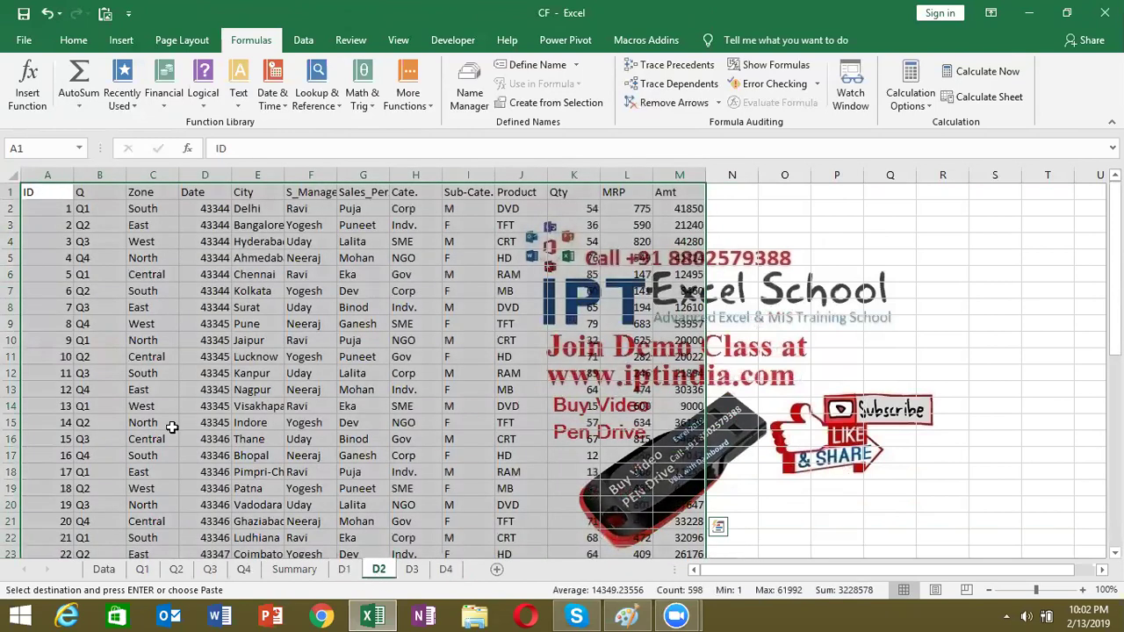
left_click(67, 214)
type("46")
key("Return")
type("47")
key("Return")
key("Up")
left_click_drag(66, 212, 67, 227)
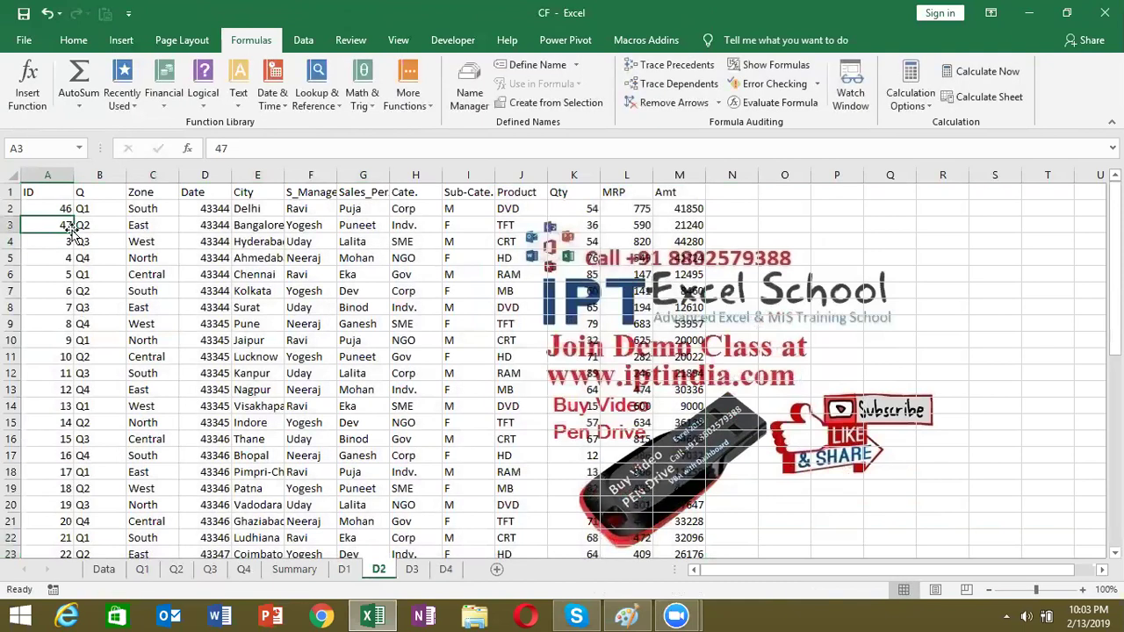
Fill D2's ID series down from 46 and check the last ID in column A
double_click(74, 233)
left_click(412, 569)
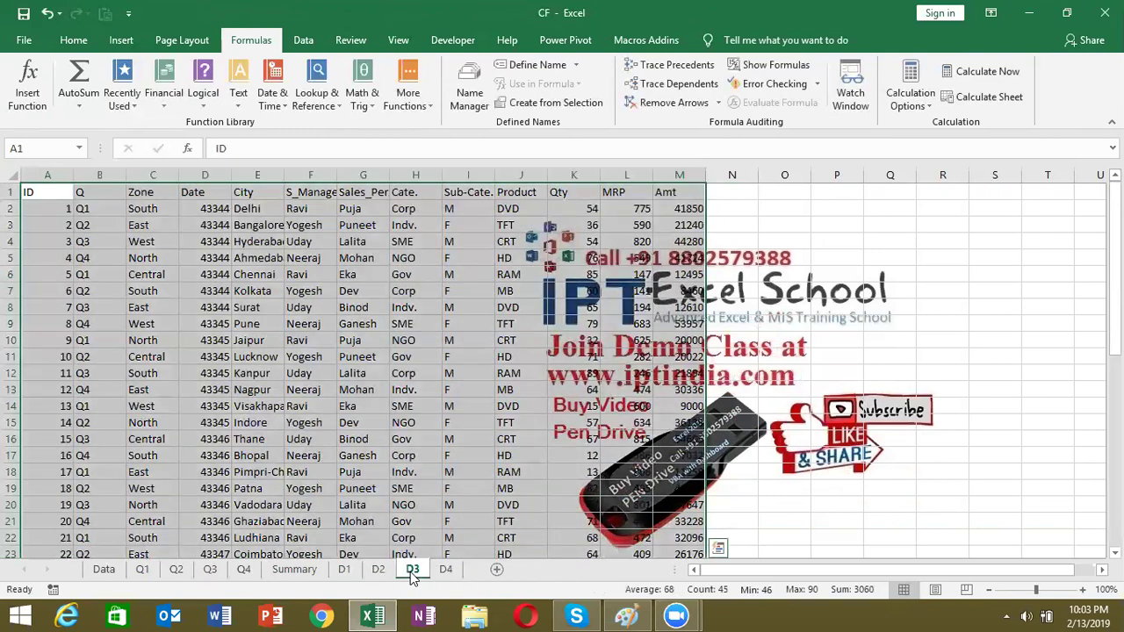
left_click(55, 209)
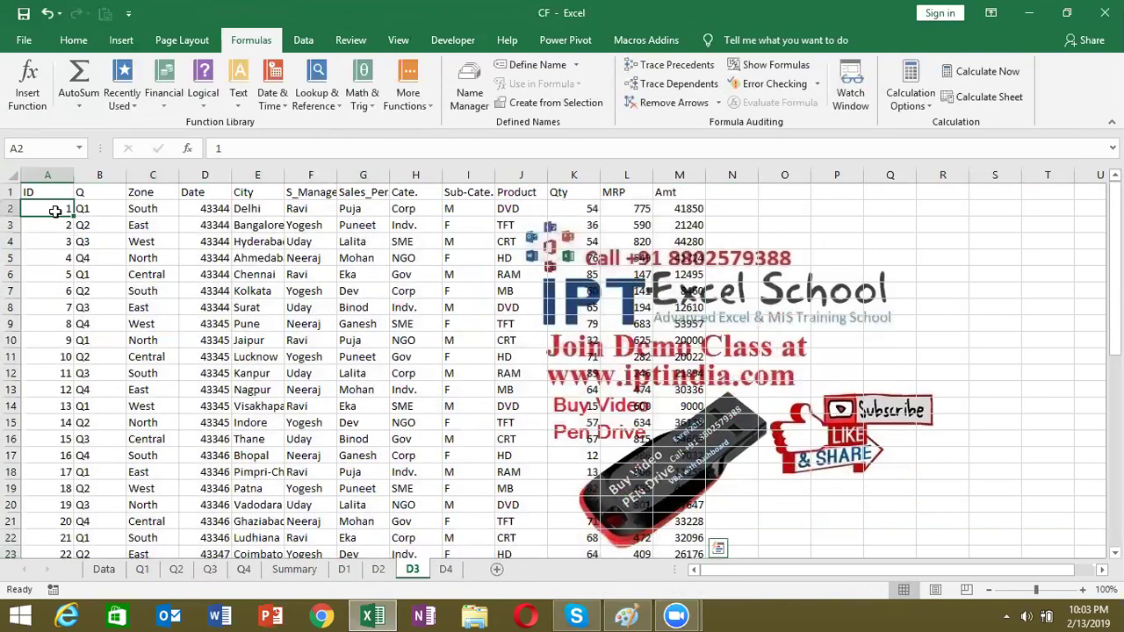
left_click(382, 568)
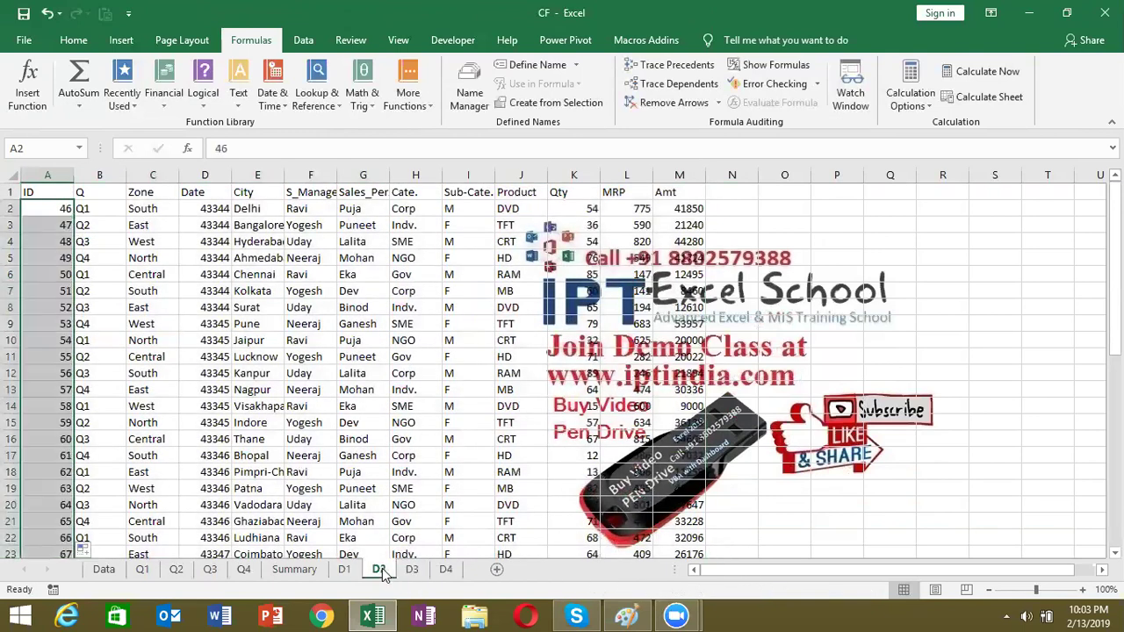
left_click(51, 437)
key("ctrl+Down")
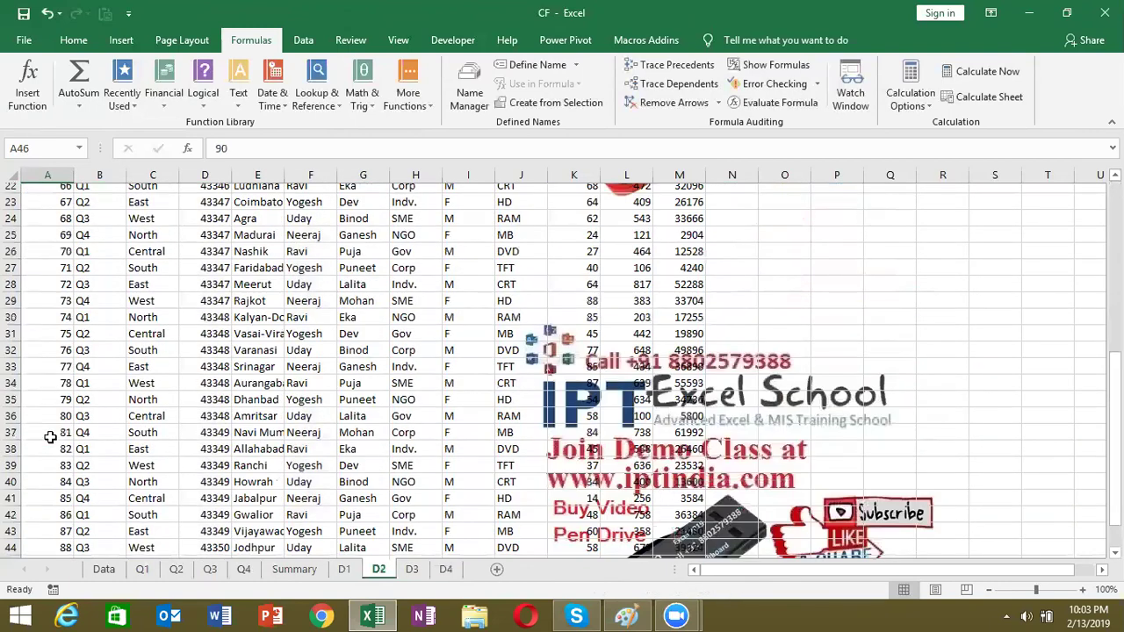
scroll(219, 509, "down", 1)
On D3, enter IDs 91 and 92 and fill the series down column A
left_click(412, 568)
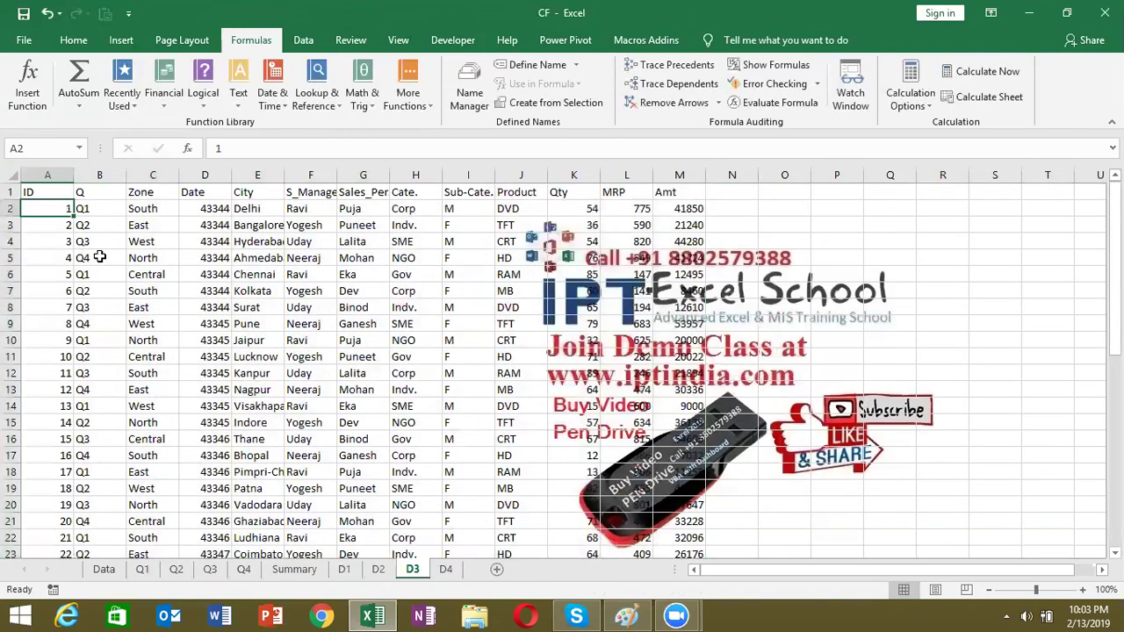
type("91")
key("Return")
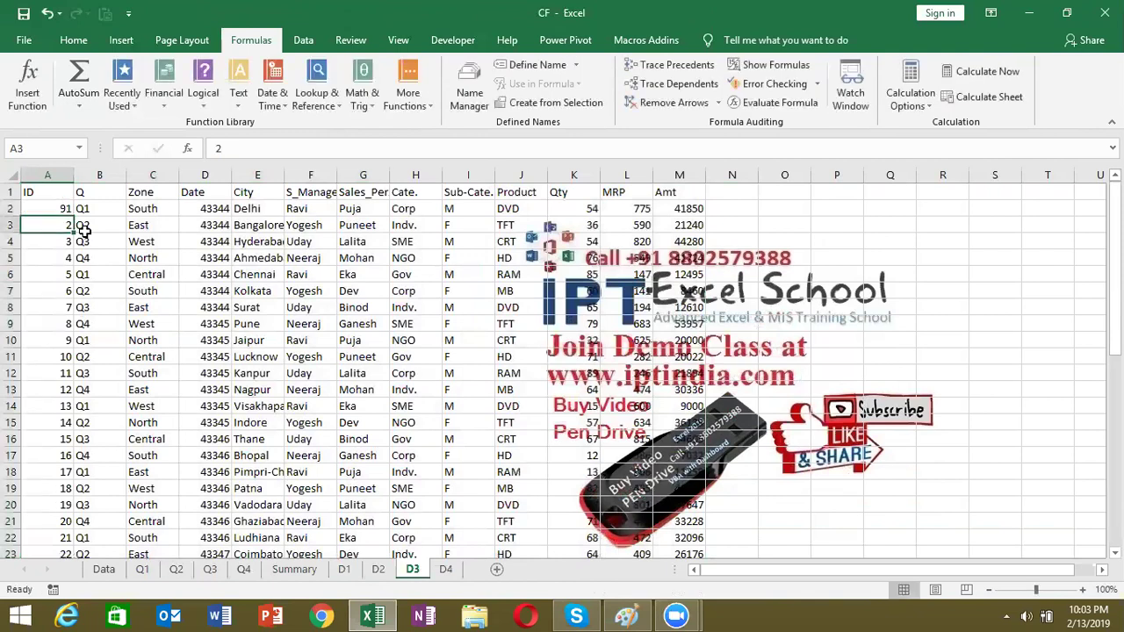
type("92")
left_click_drag(61, 209, 70, 225)
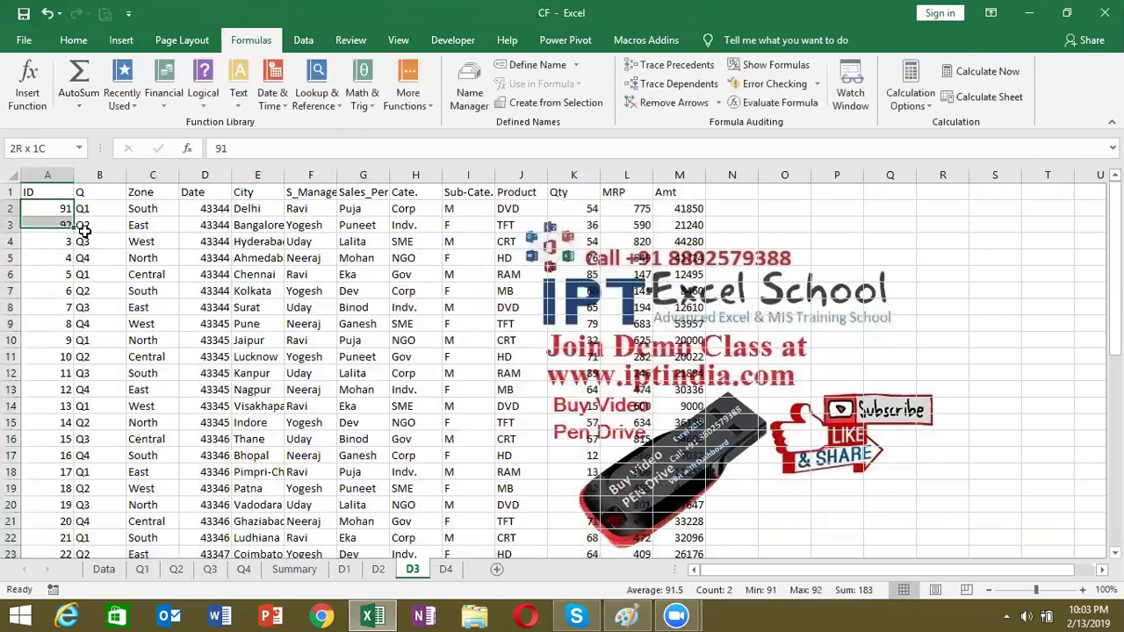
left_click(77, 242)
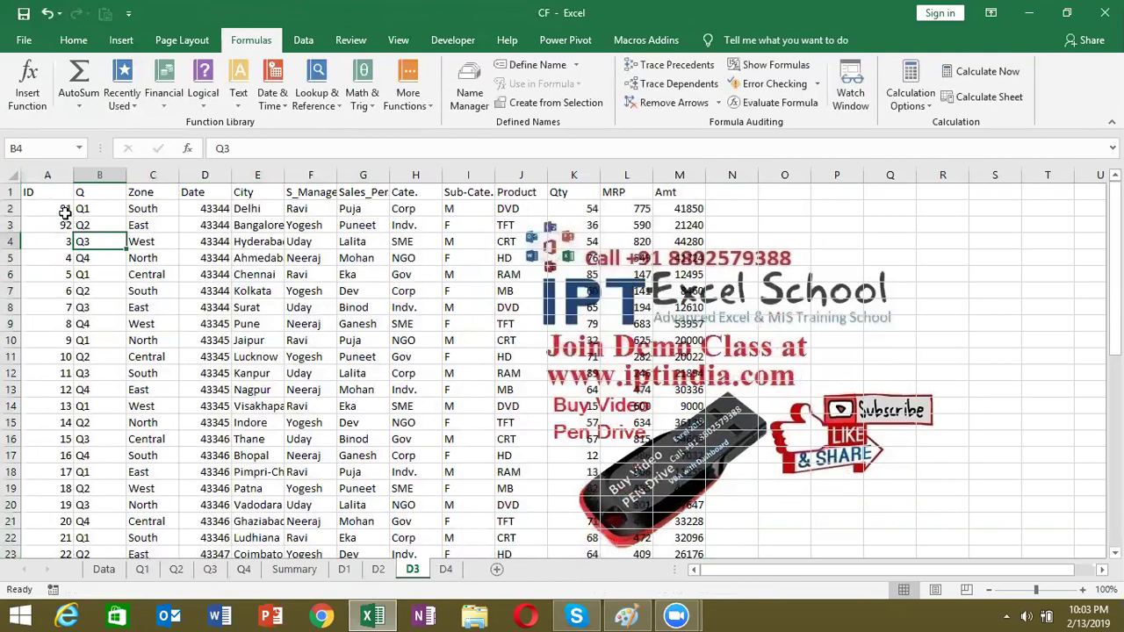
left_click_drag(65, 209, 74, 230)
double_click(76, 231)
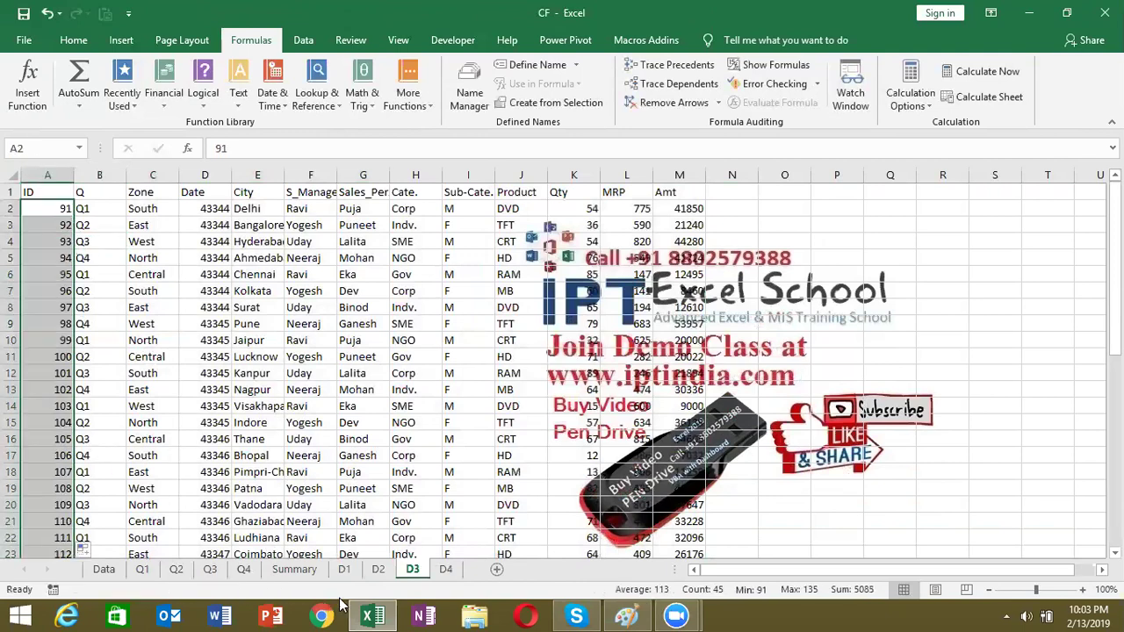
On D4, enter IDs 146 and 147 and fill the series down column A
left_click(444, 569)
left_click(59, 214)
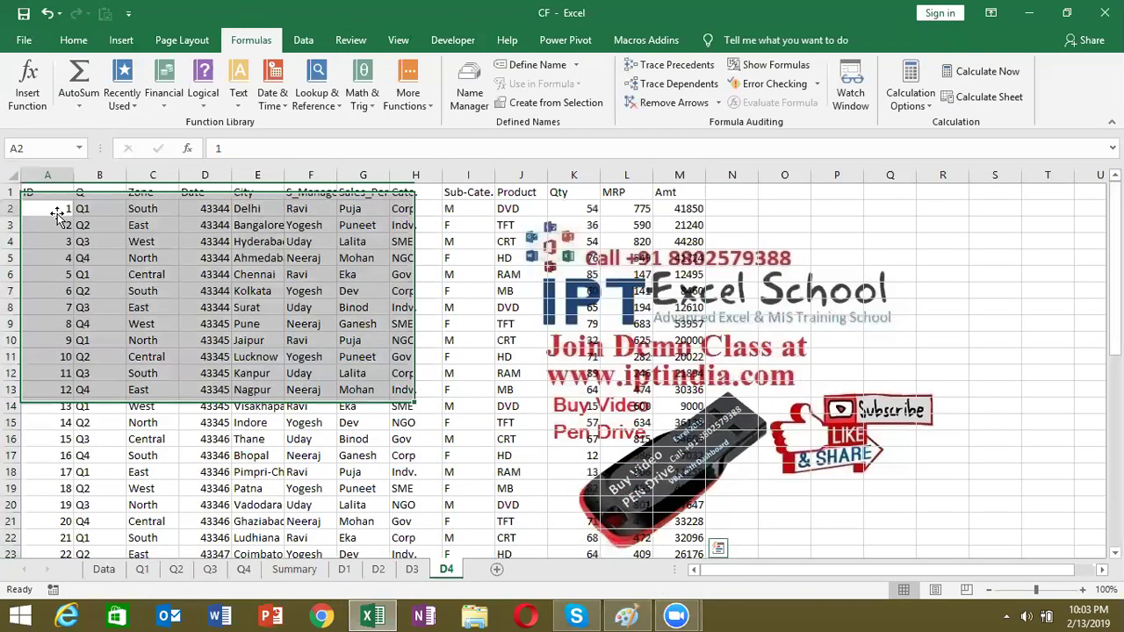
type("146")
key("Return")
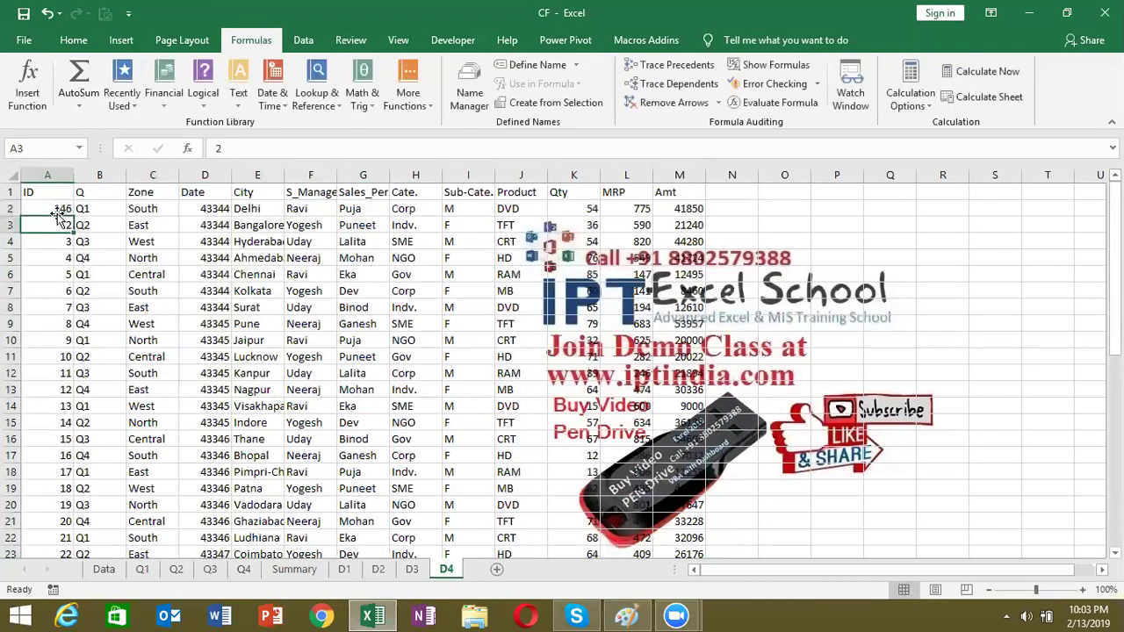
type("147")
key("Return")
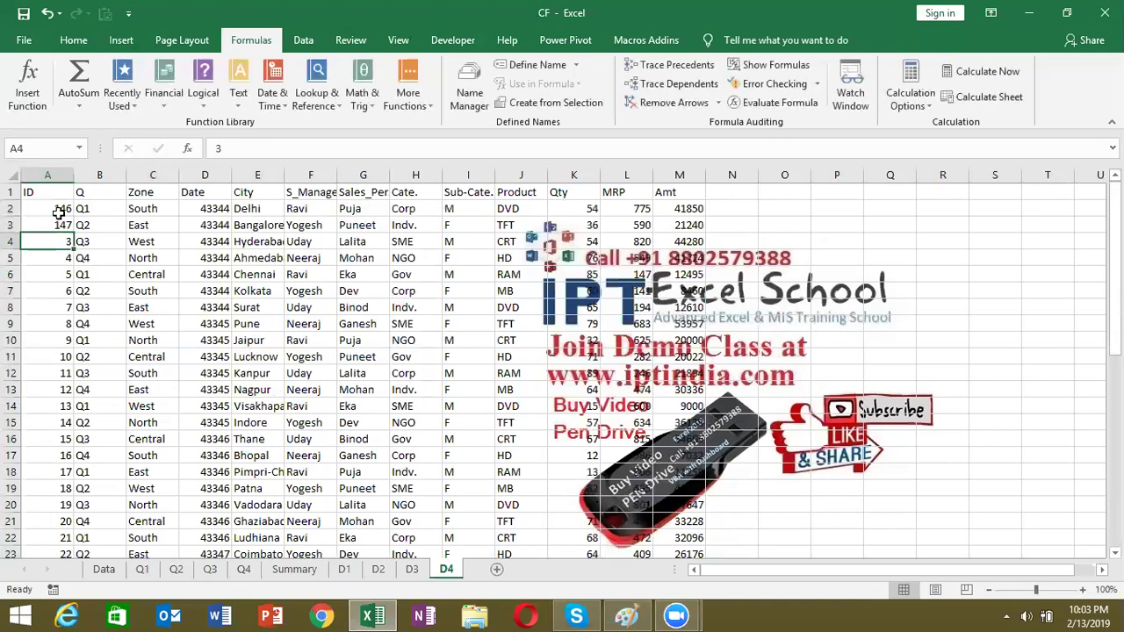
left_click(55, 211)
left_click_drag(56, 221, 63, 210)
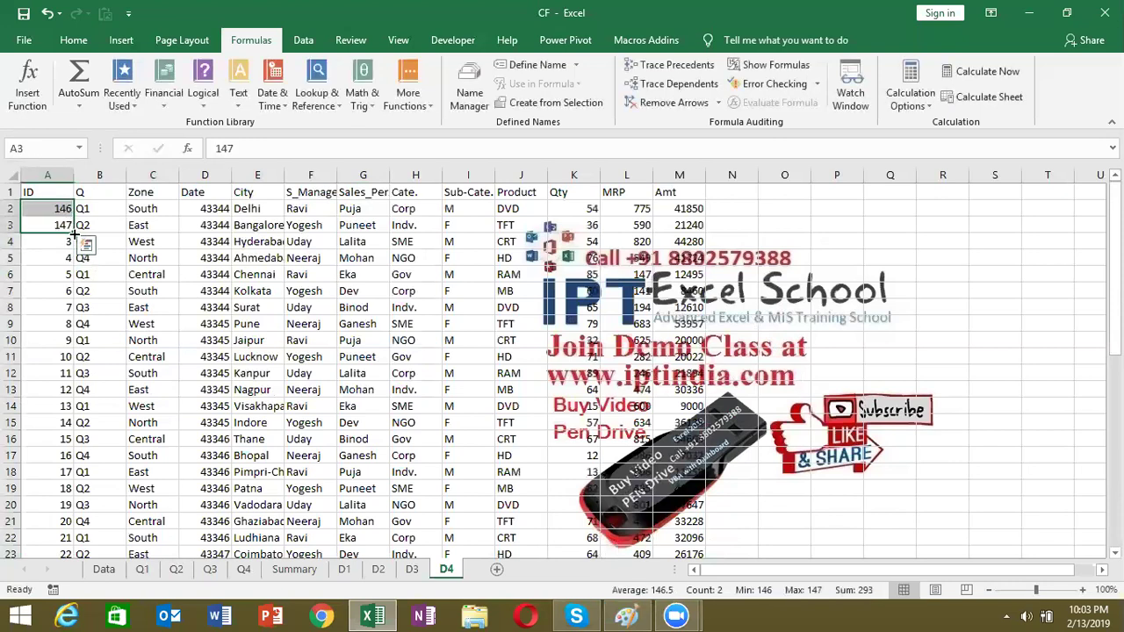
double_click(74, 233)
Copy D4's header row A1:M1
left_click(52, 193)
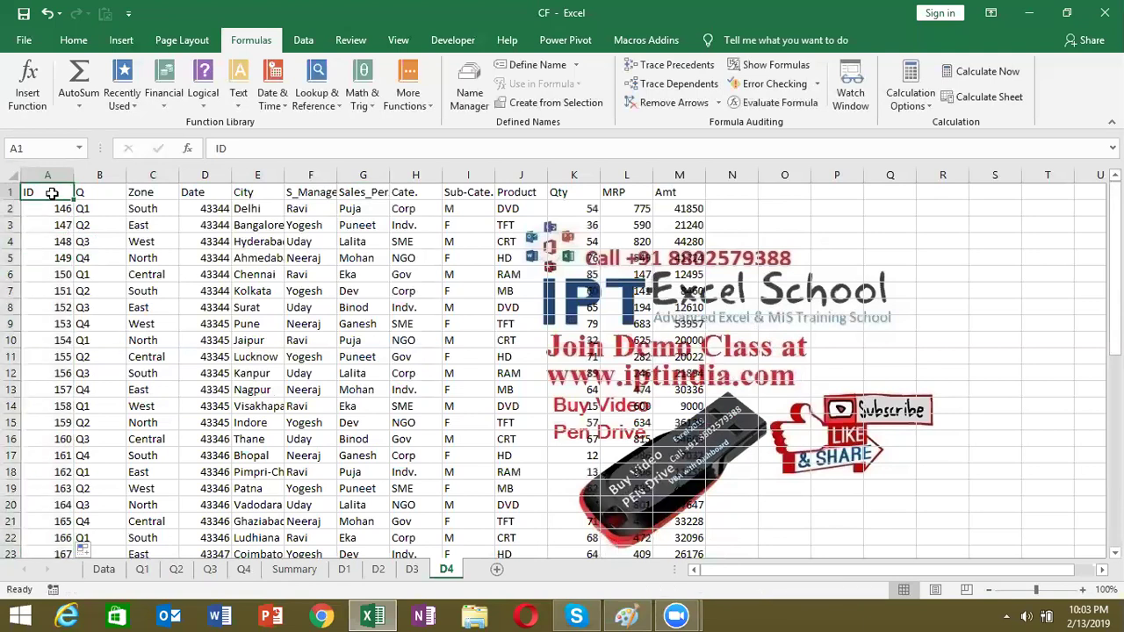
key("ctrl+shift+Right")
key("ctrl+c")
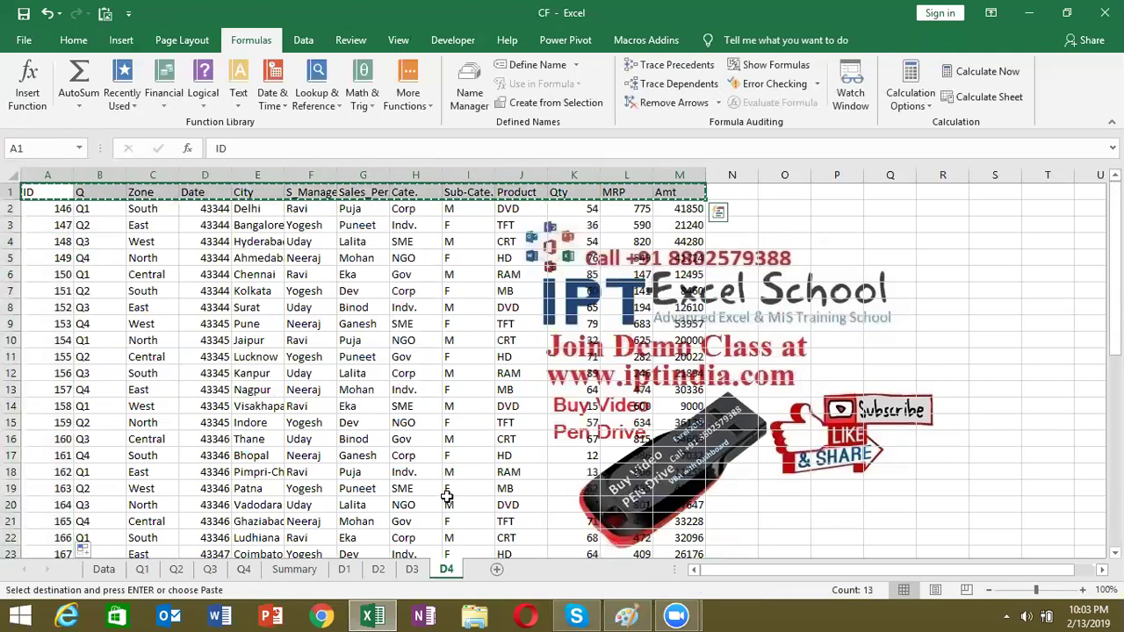
Add a new sheet, paste the header row into it, and rename it MSV
left_click(498, 569)
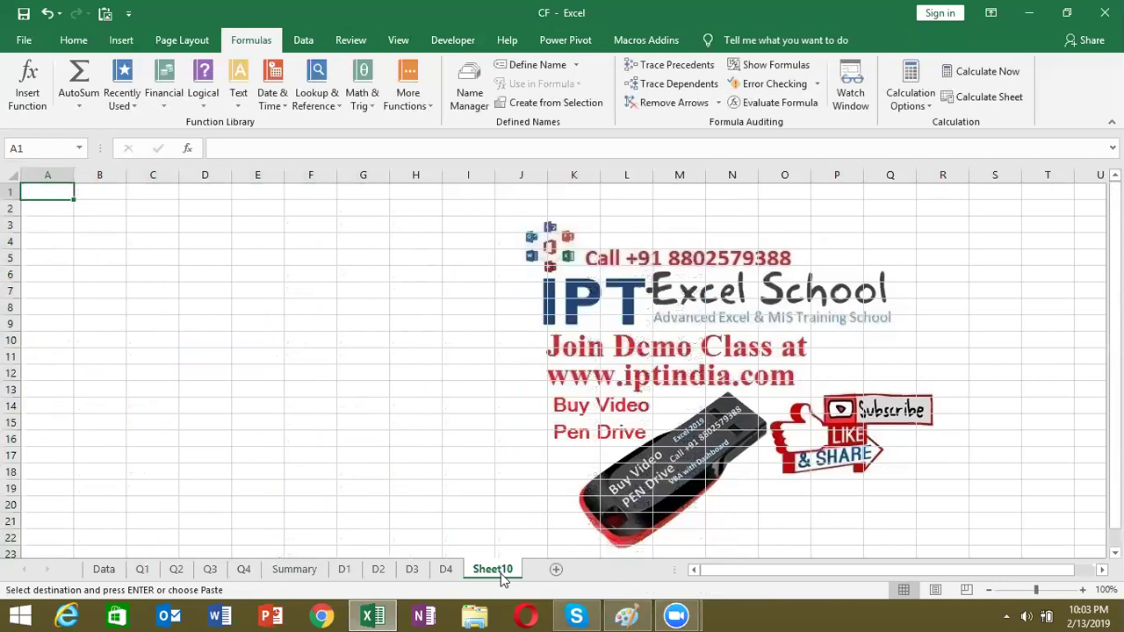
key("ctrl+v")
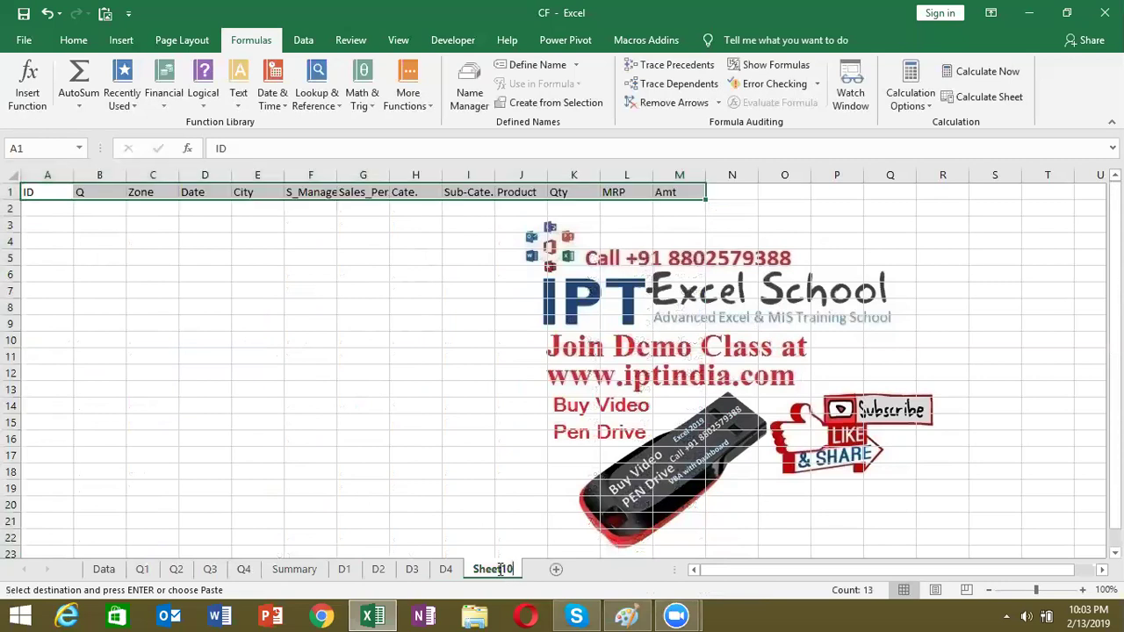
double_click(499, 570)
type("V")
left_click(221, 260)
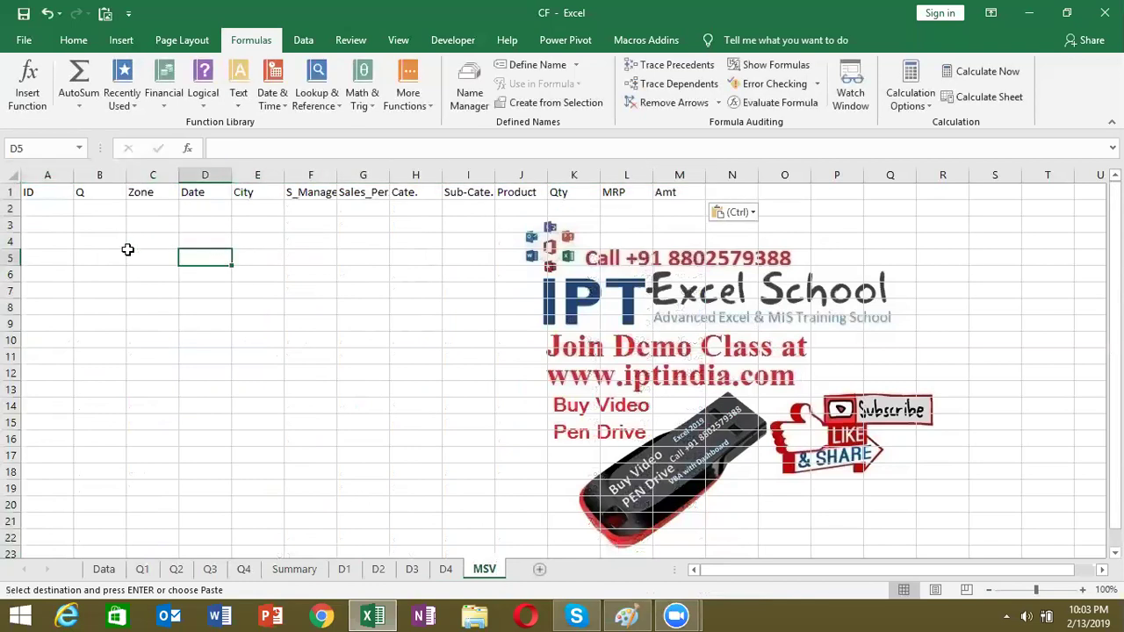
Enter IDs 1, 20, 41, 54, 90, 98, 117 and 125 under the ID header
left_click(52, 210)
type("1")
key("Return")
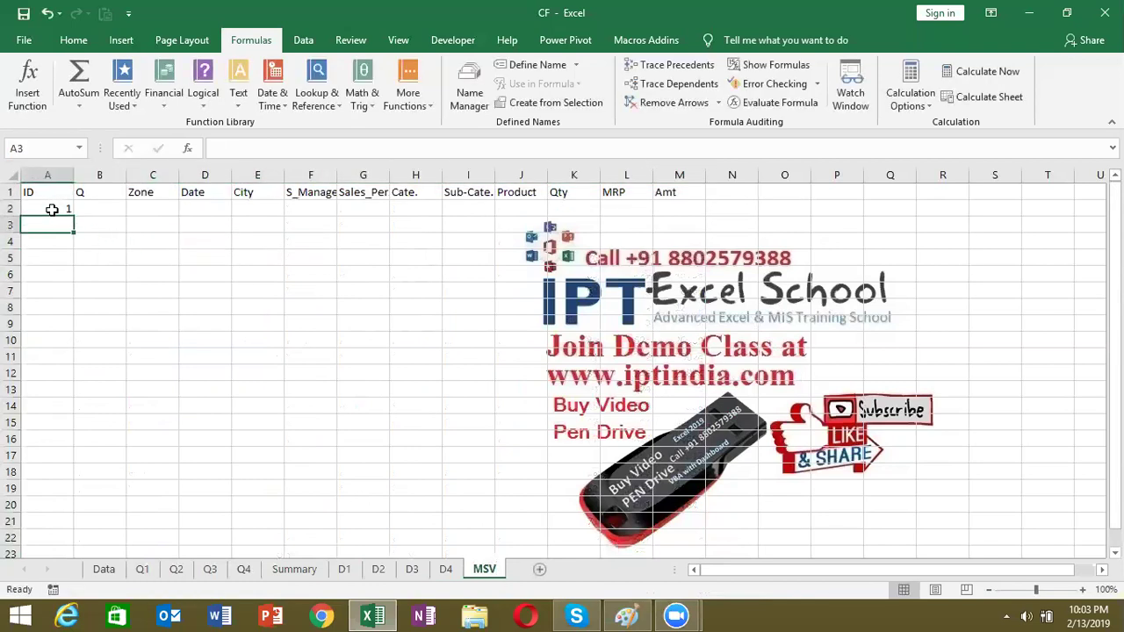
type("20")
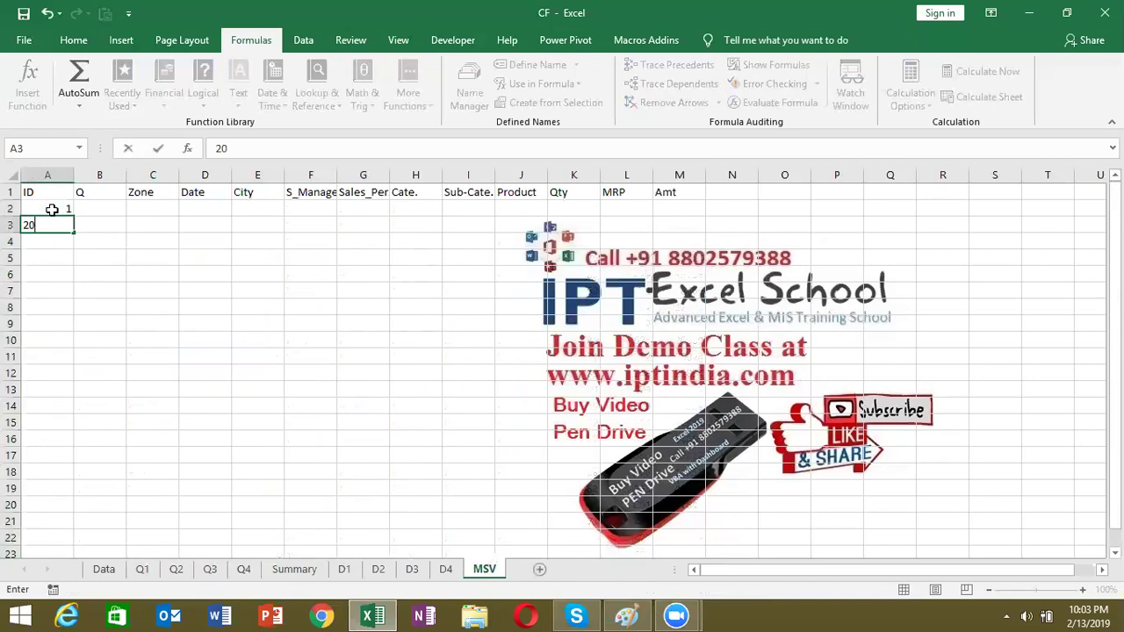
key("Return")
type("41")
key("Return")
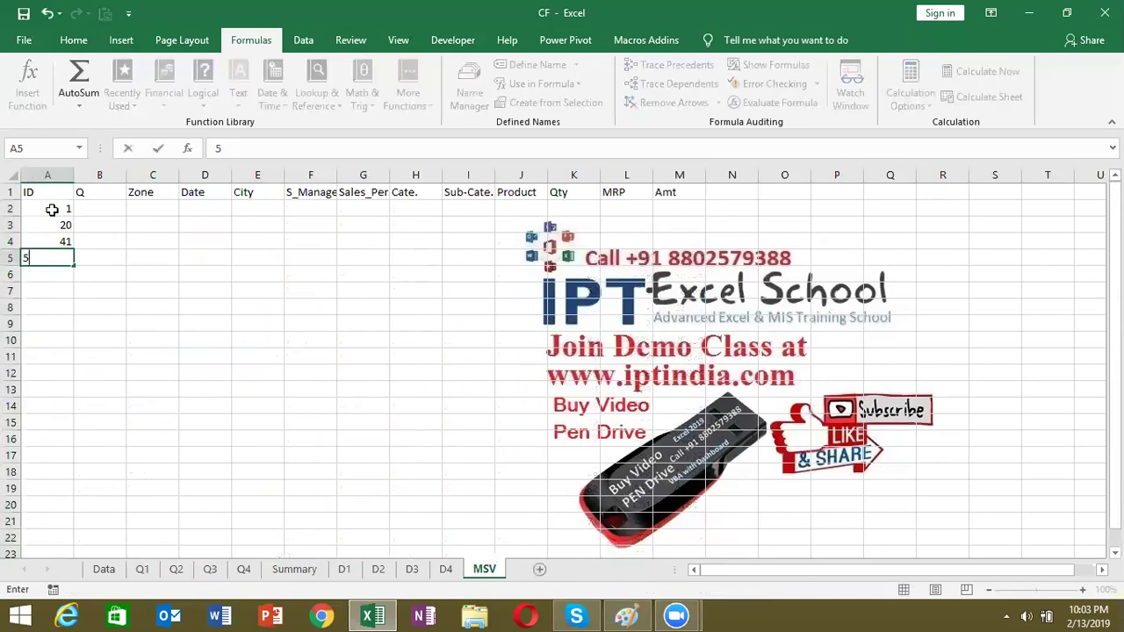
type("54")
key("Return")
type("90")
key("Return")
type("98")
key("Return")
type("117")
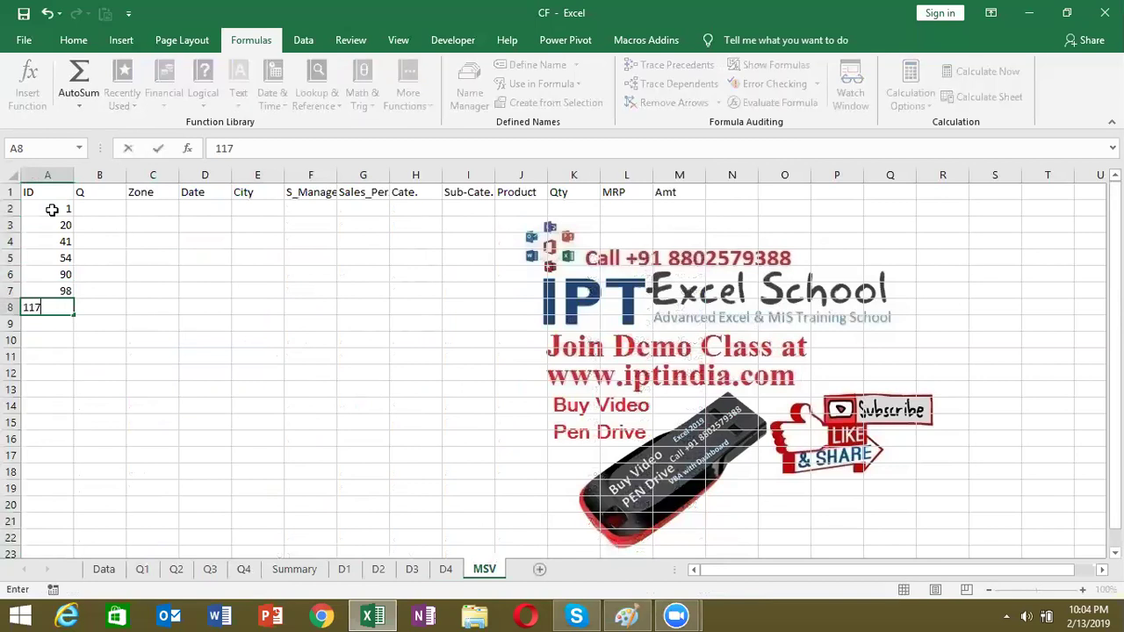
key("Return")
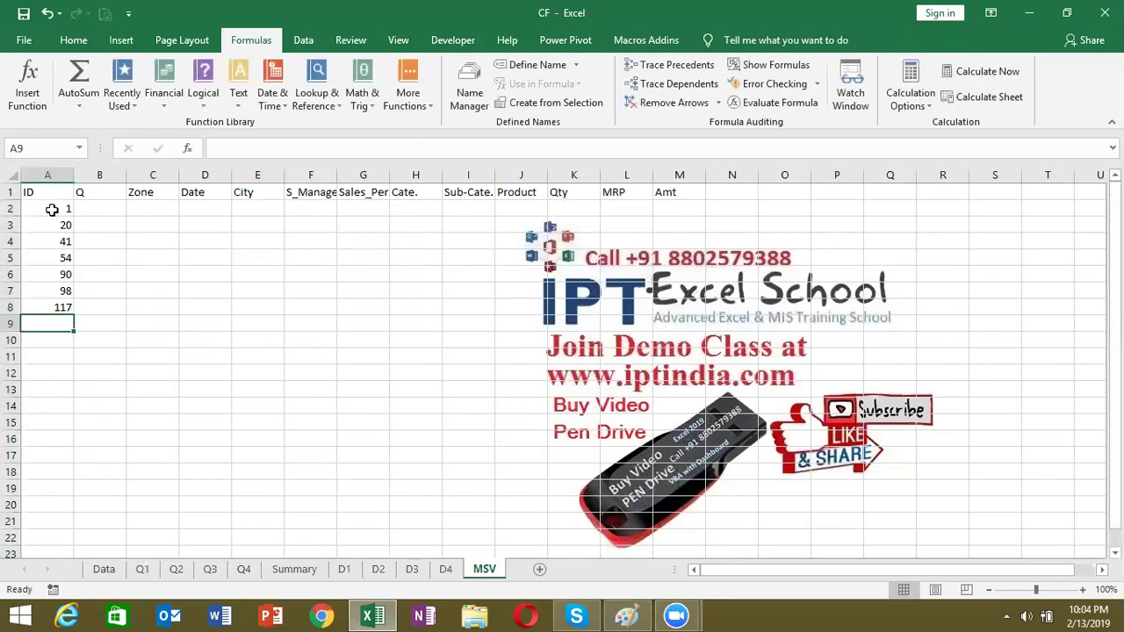
type("12")
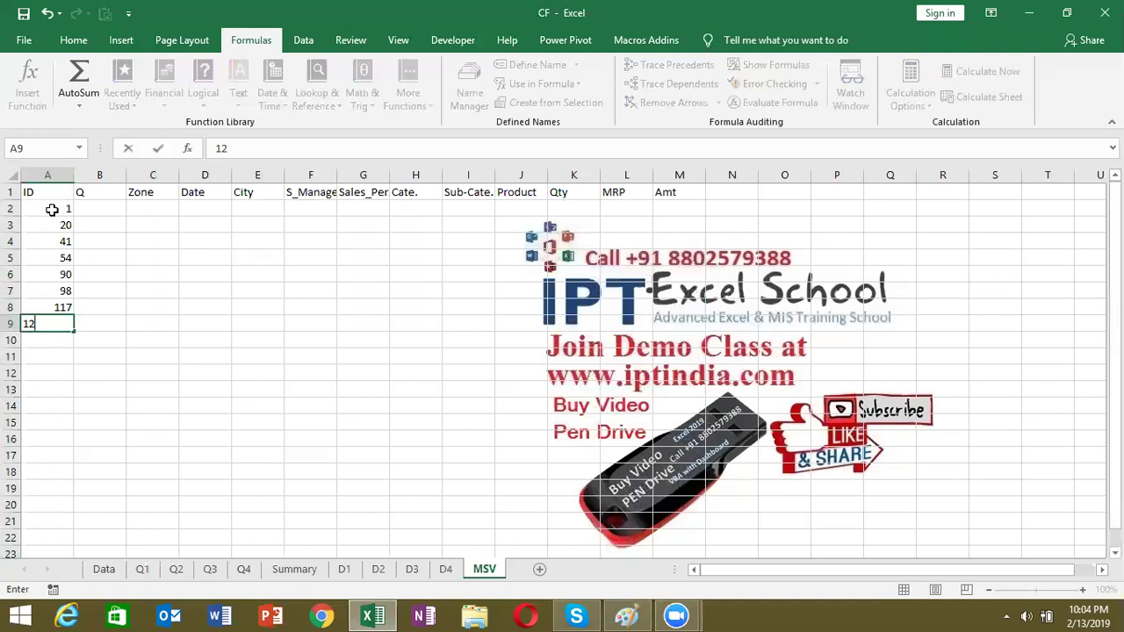
type("5")
key("Return")
left_click_drag(52, 209, 55, 308)
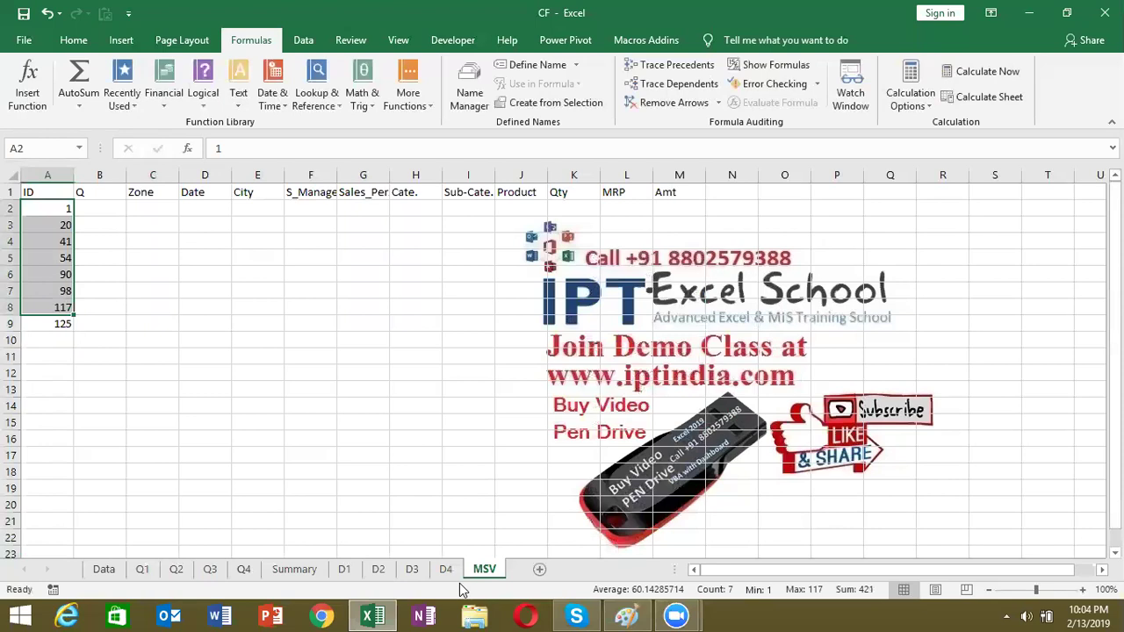
In MSV cell B2, begin an IFERROR formula referencing A2 and 'D1'!A:M
key("ctrl+Home")
key("Right")
key("Down")
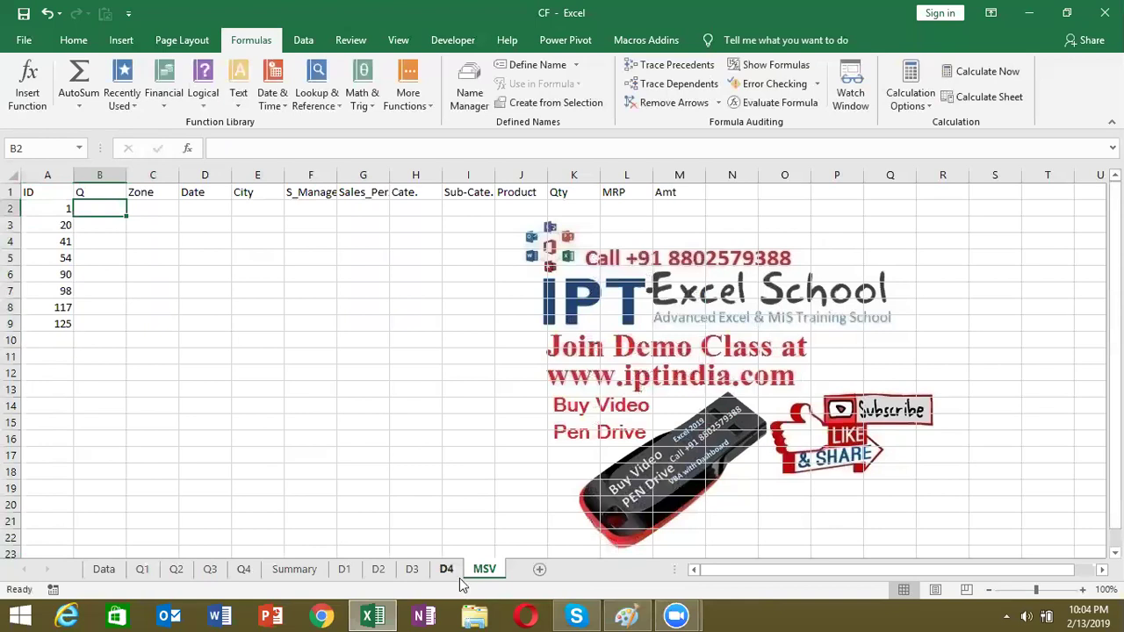
type("=")
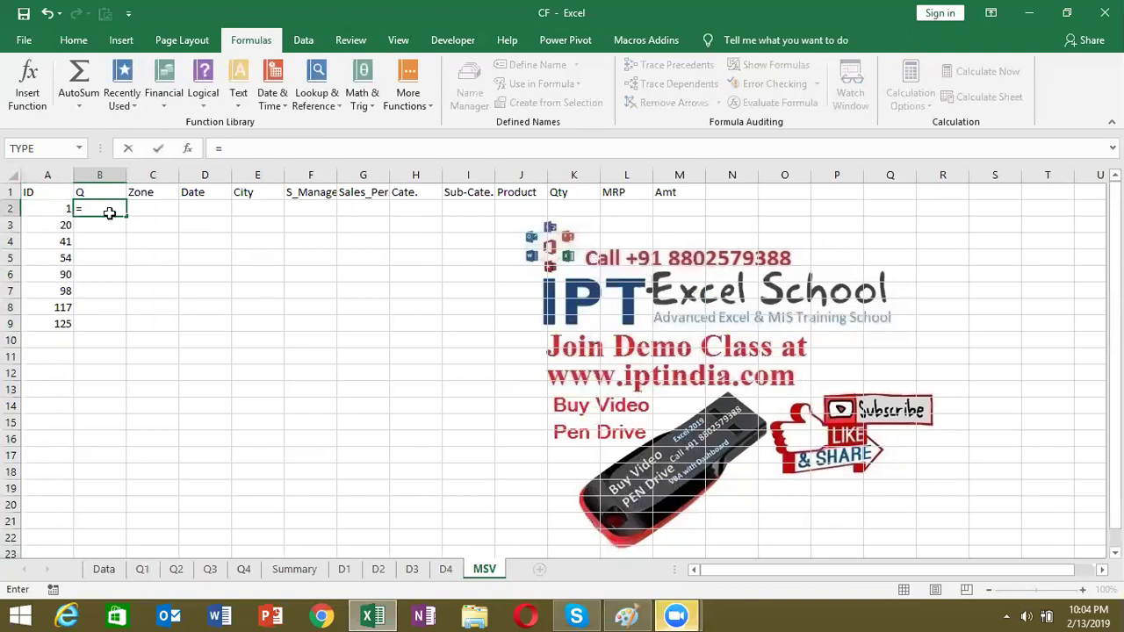
type("vl")
key("BackSpace")
key("BackSpace")
type("i")
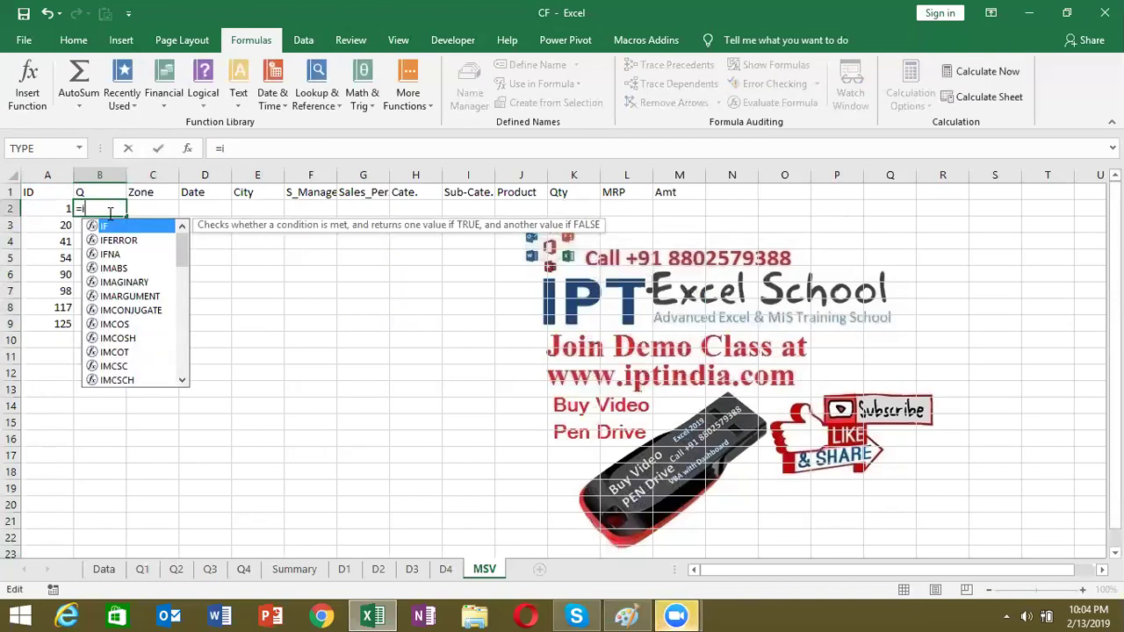
key("Escape")
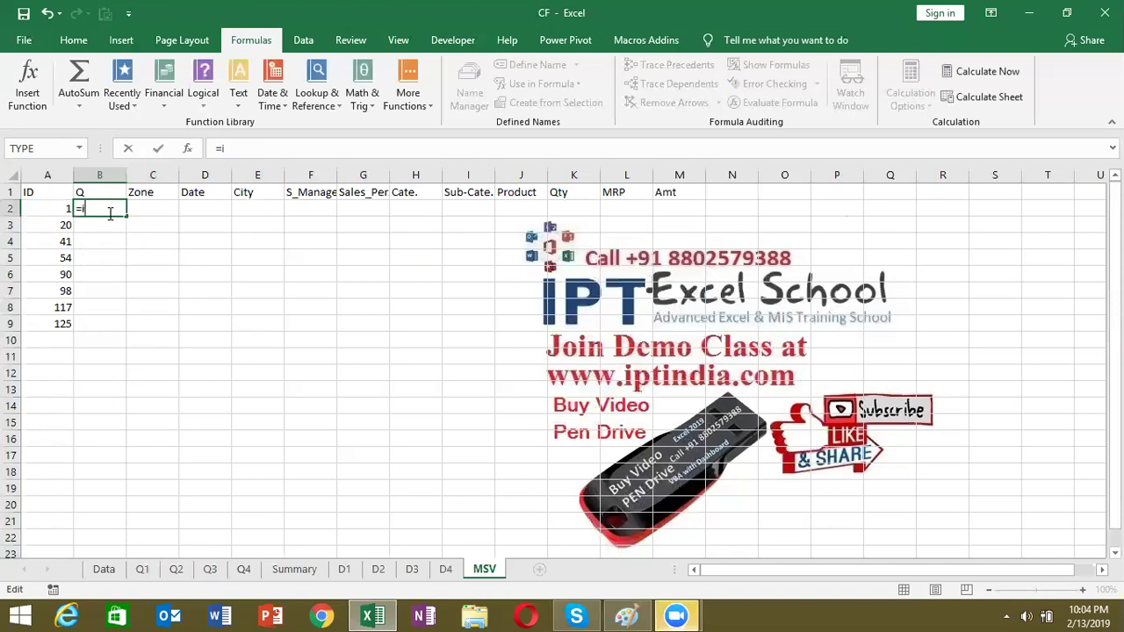
type("f")
key("Down")
key("Tab")
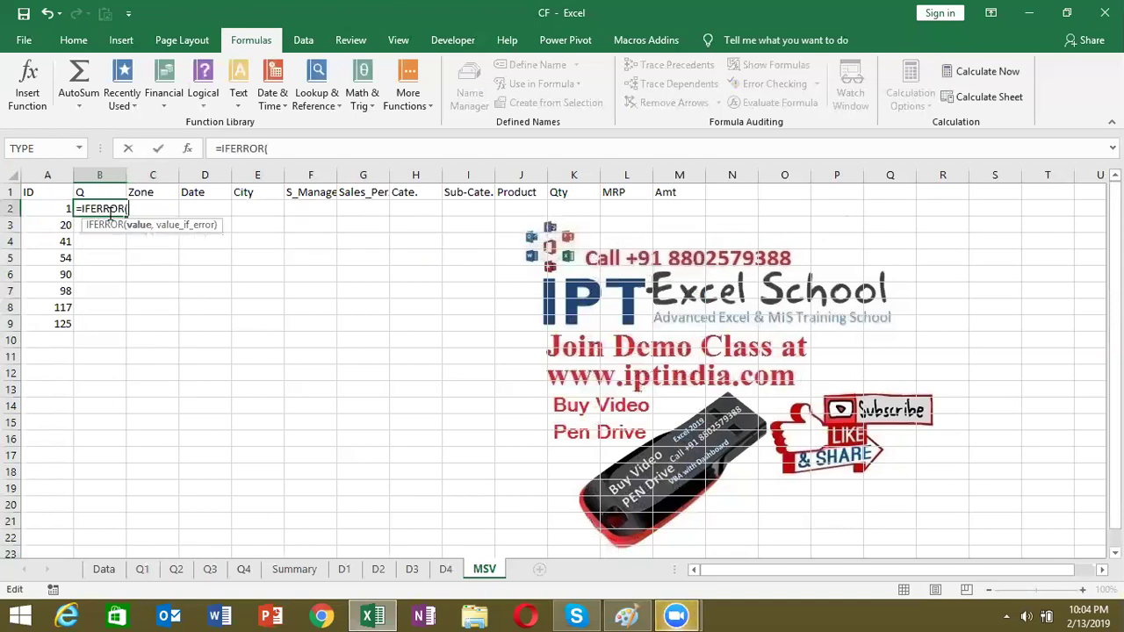
left_click(65, 207)
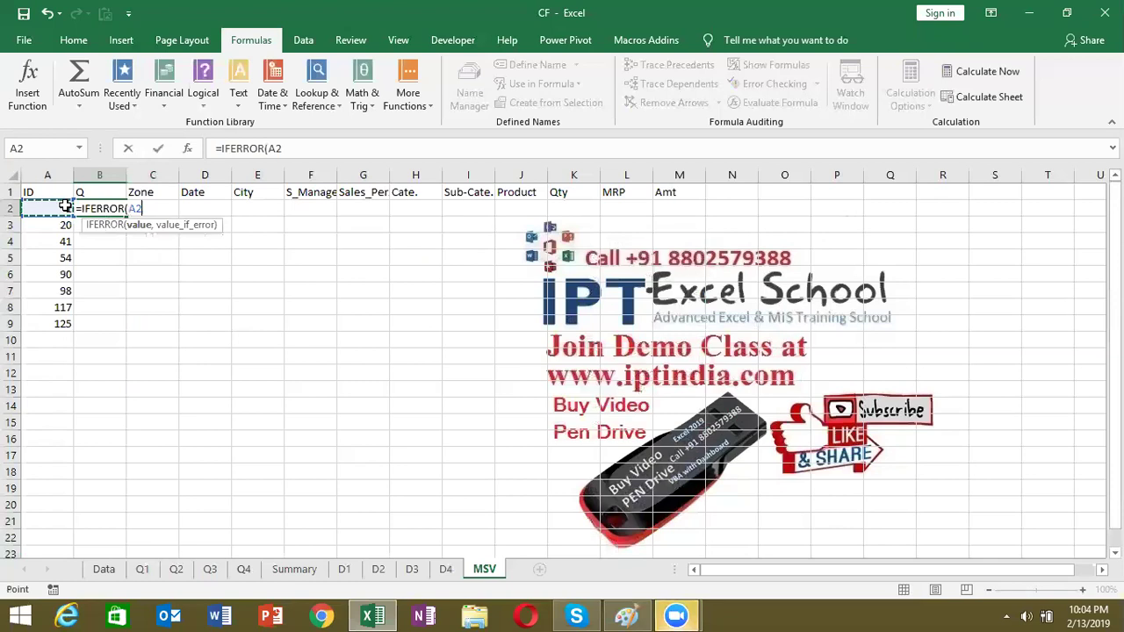
type(",")
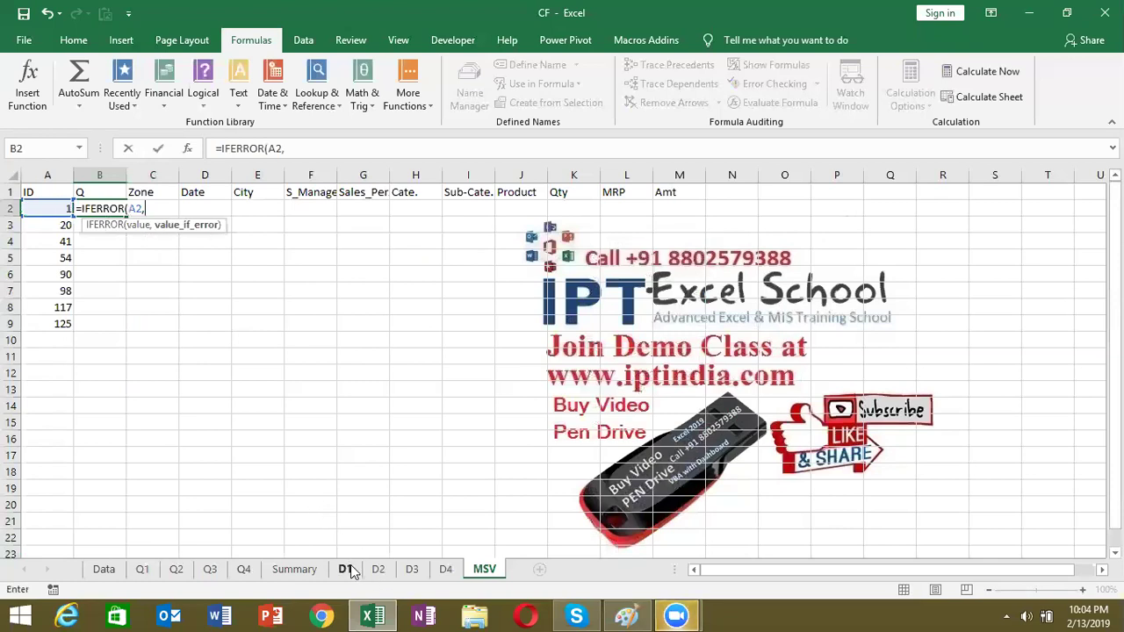
left_click(345, 569)
left_click_drag(47, 175, 691, 203)
type(",2,0")
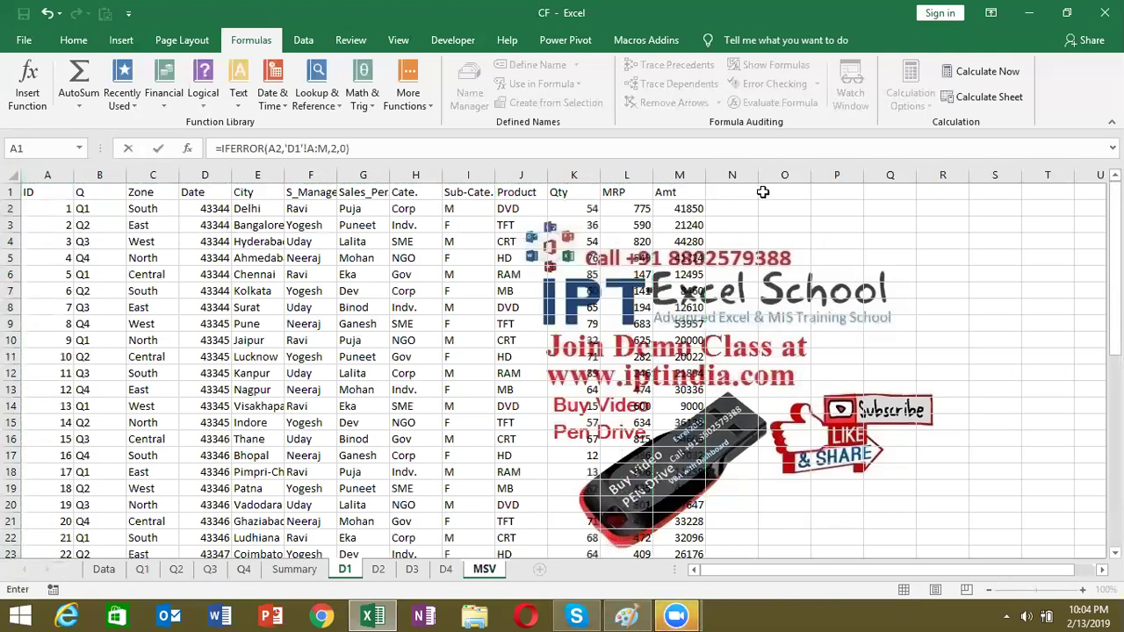
Complete B2 as =IFERROR(VLOOKUP(A2,'D1'!A:M,2,0),VLOOKUP(A2,'D2'!A:M,2,0)) and enter it
left_click(271, 147)
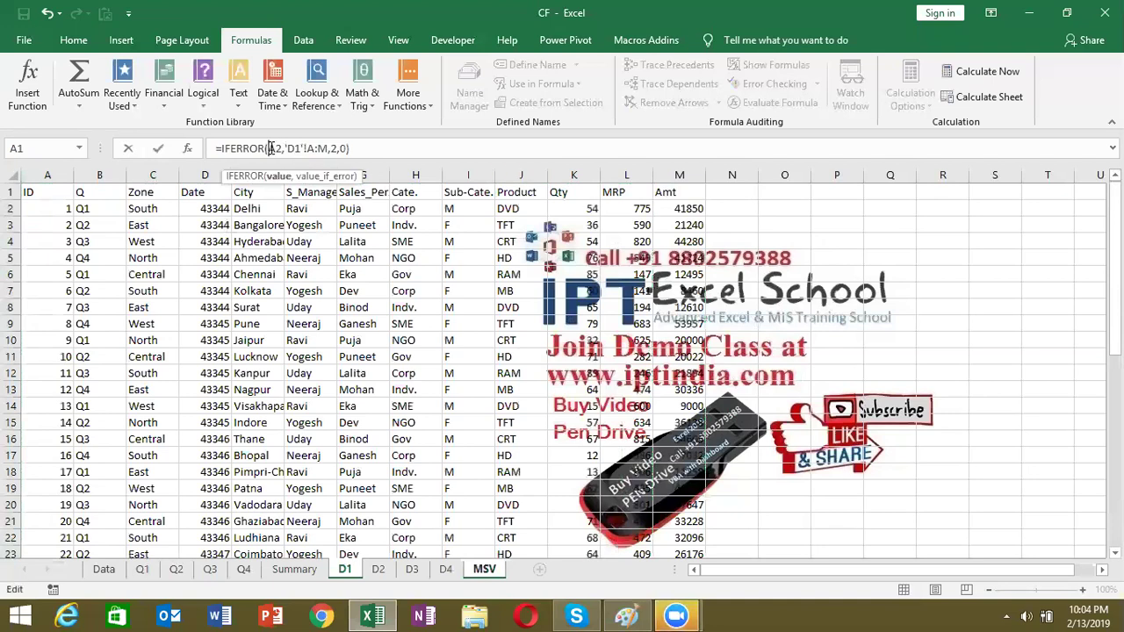
type("VLOOKUP(")
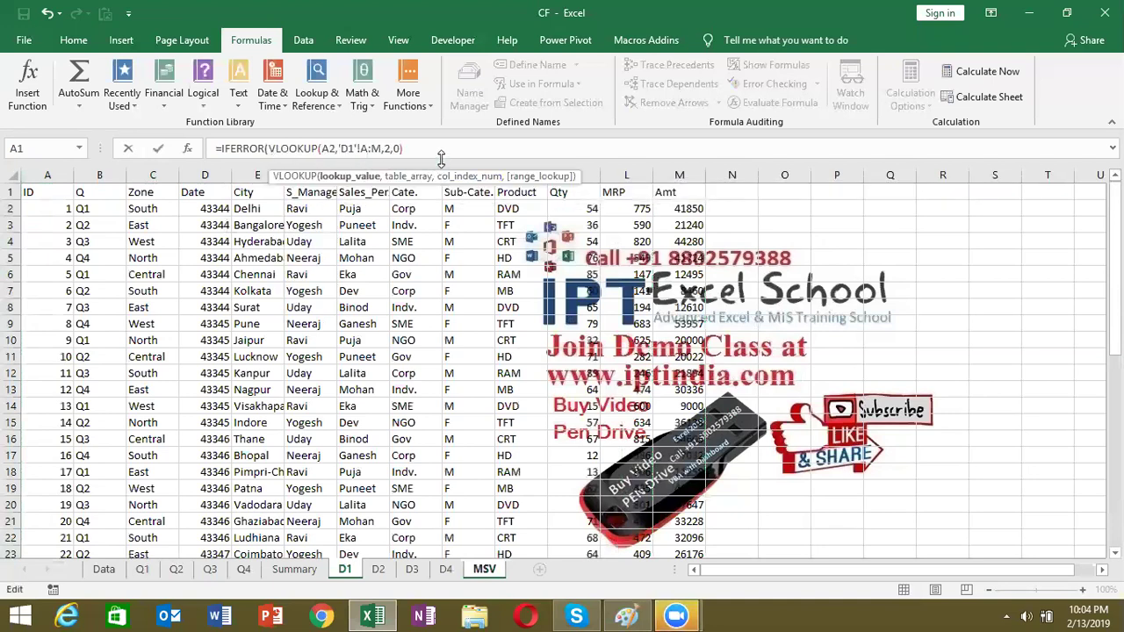
left_click(428, 148)
type(",")
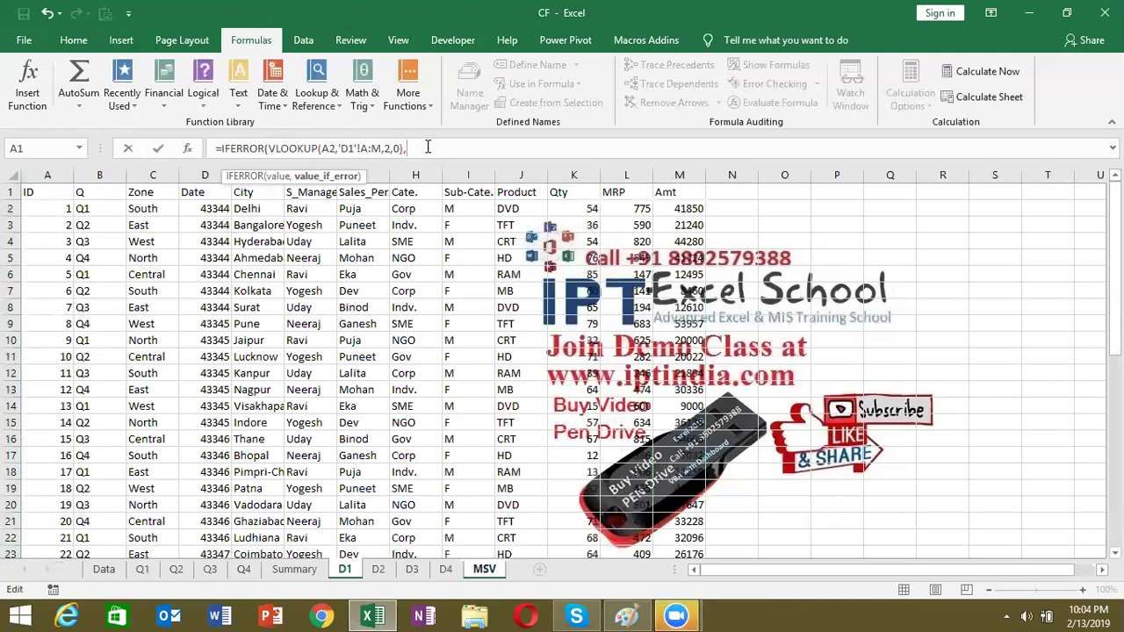
type("VLOOKUP(")
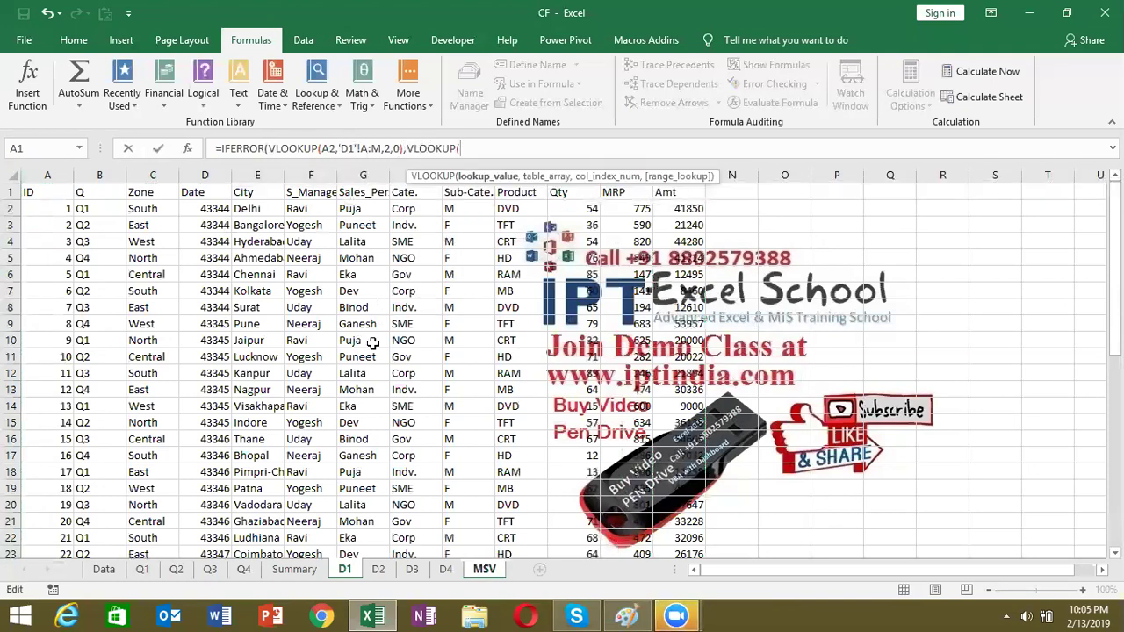
type("a2,")
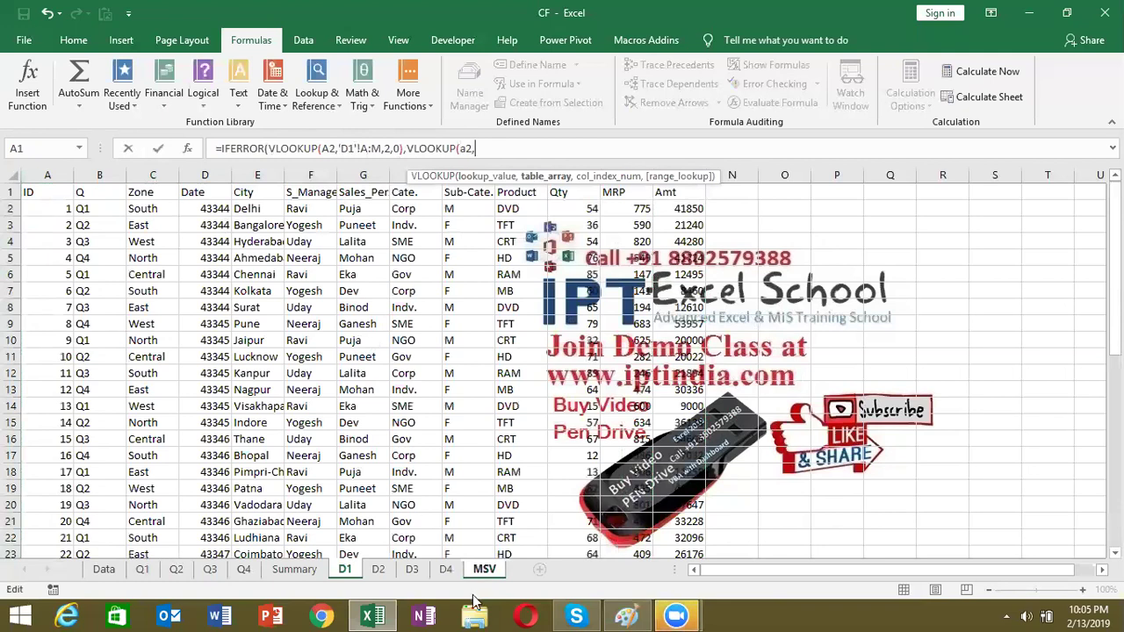
left_click(379, 569)
mouse_move(48, 175)
left_mouse_down()
mouse_move(457, 216)
mouse_move(670, 215)
left_mouse_up()
type(",")
type(",0")
key("Return")
key("Return")
key("Up")
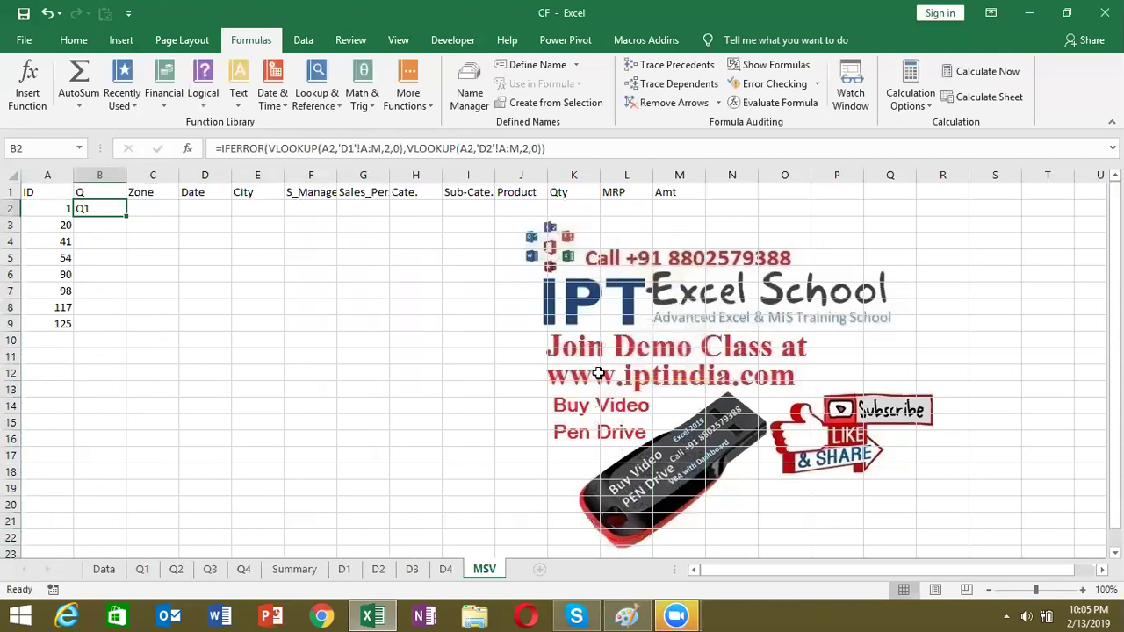
Wrap B2's formula in another IFERROR with VLOOKUP(A2,'D3'!A:M,2,0) as the third fallback
double_click(98, 209)
left_click(81, 209)
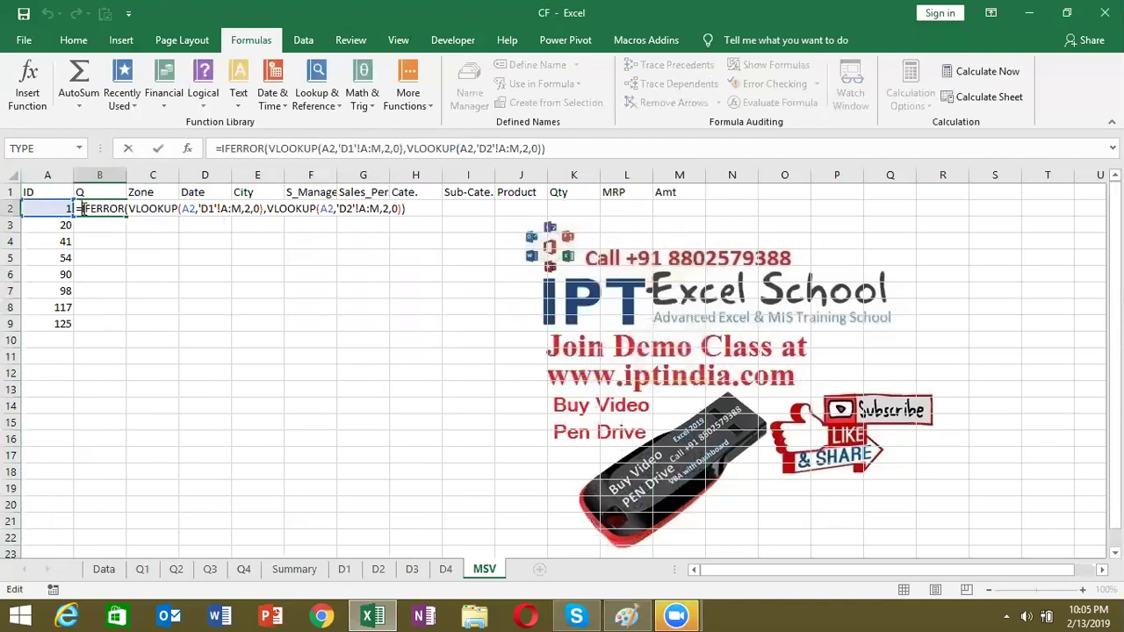
type("I")
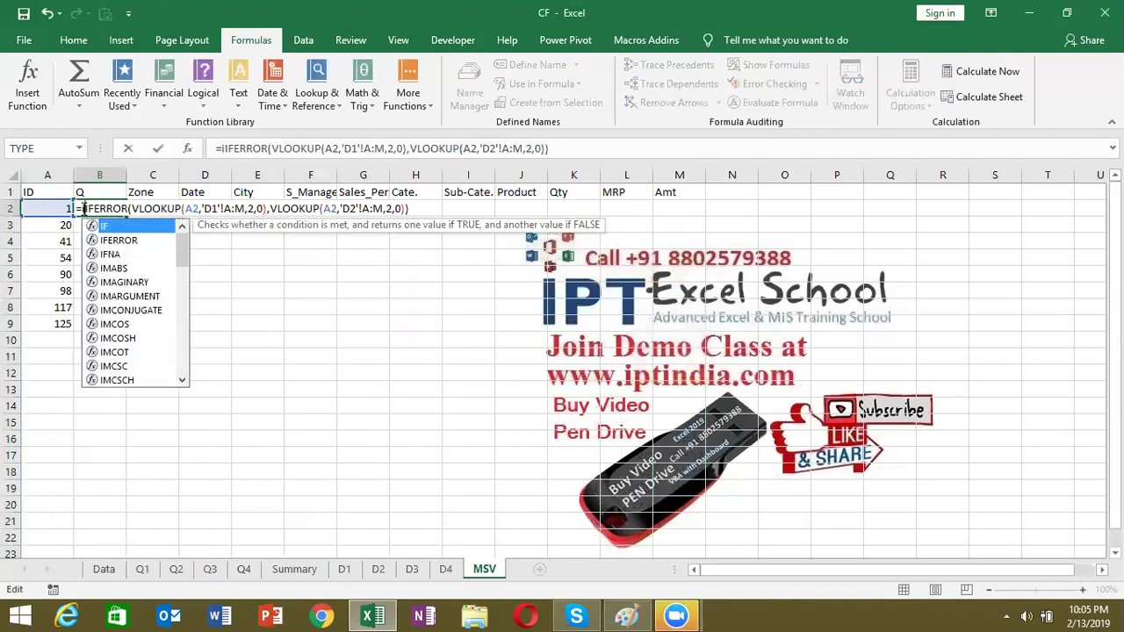
key("Down")
key("Tab")
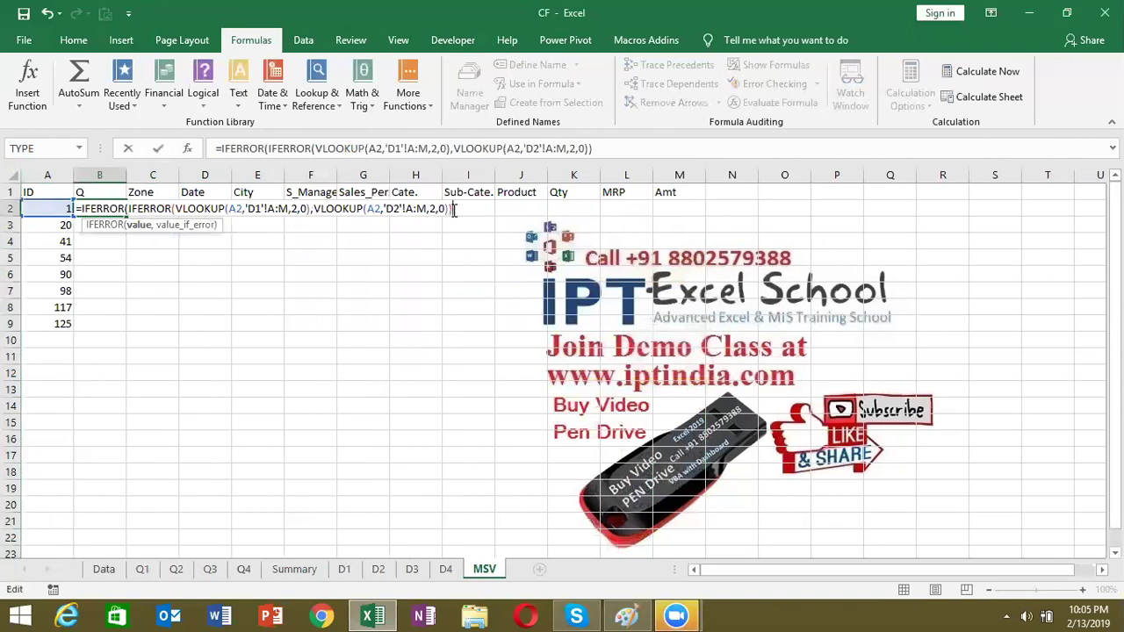
type(",")
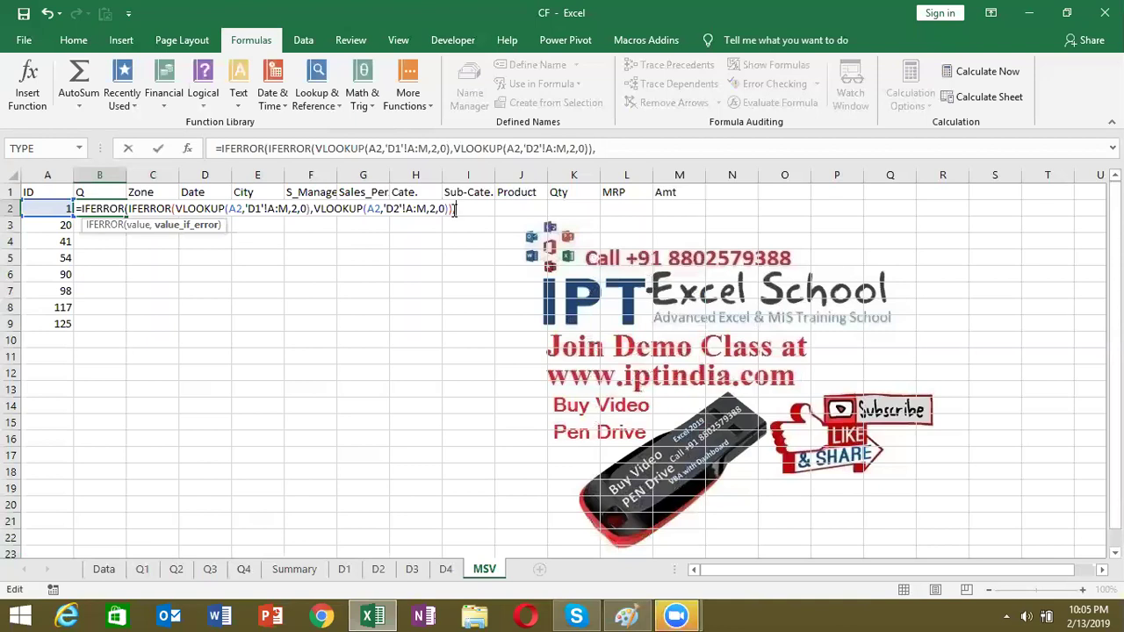
type("vl")
key("Tab")
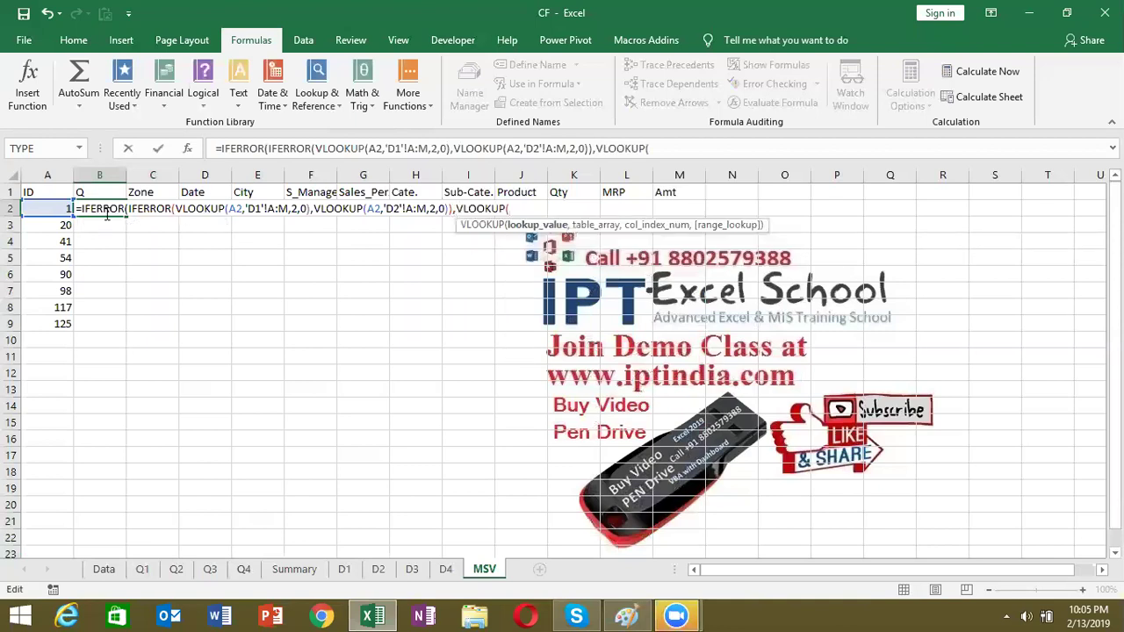
left_click(63, 207)
type(",")
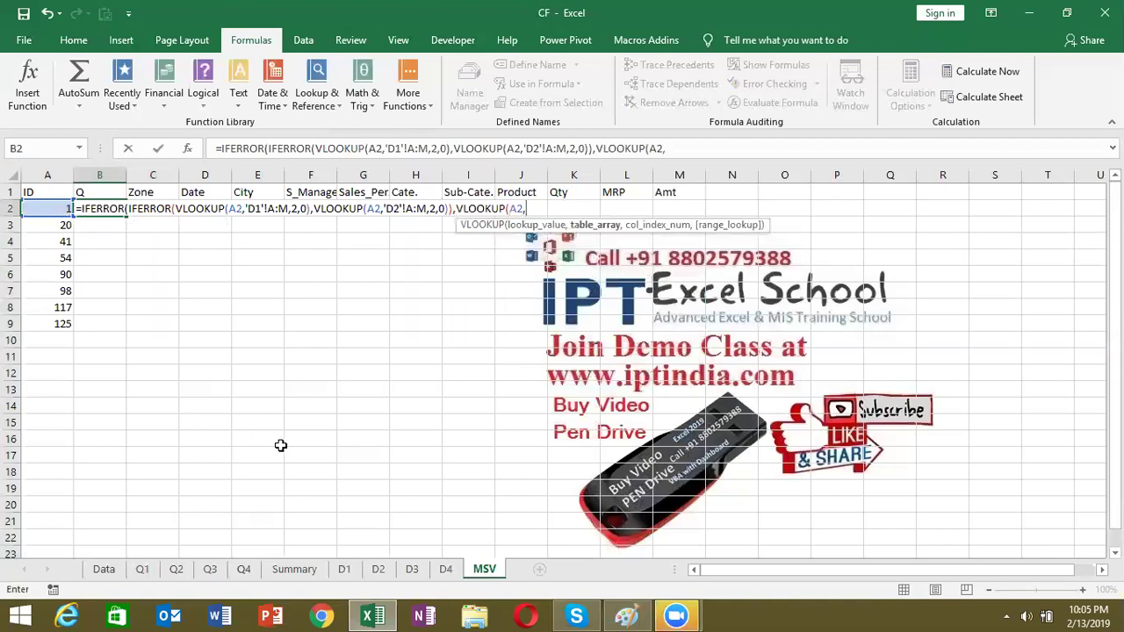
left_click(411, 570)
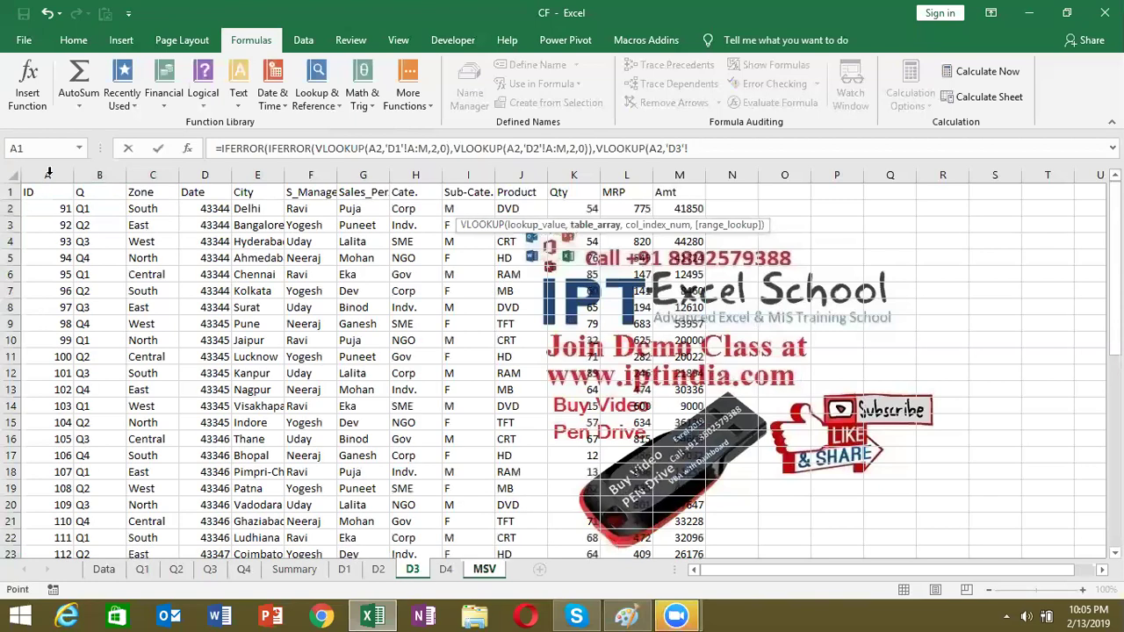
left_click_drag(48, 175, 694, 187)
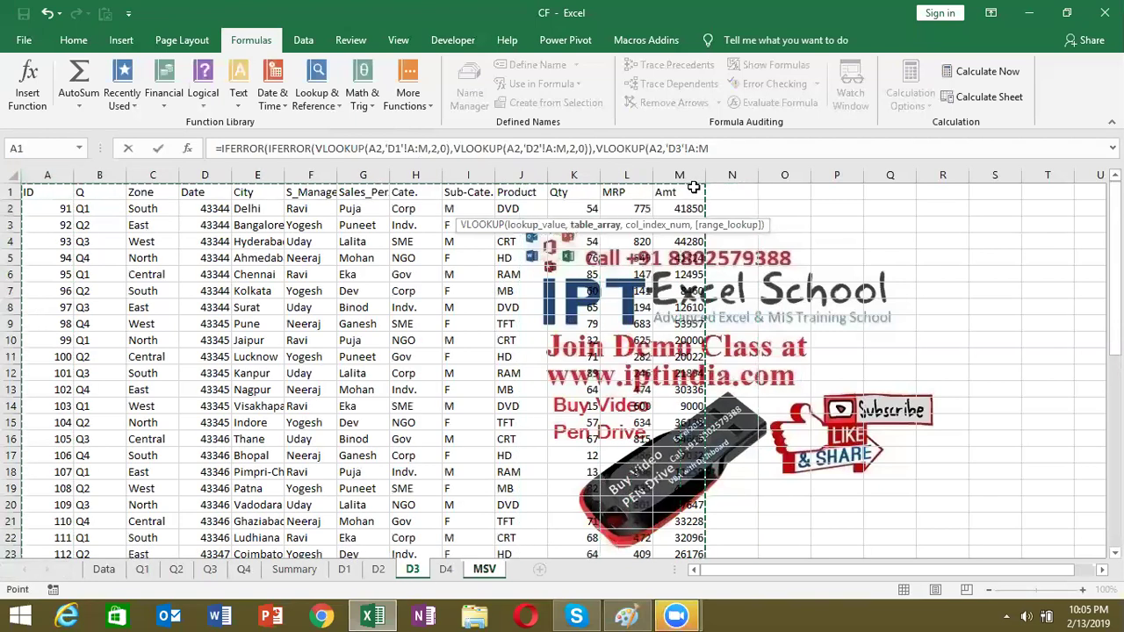
type(",2,0")
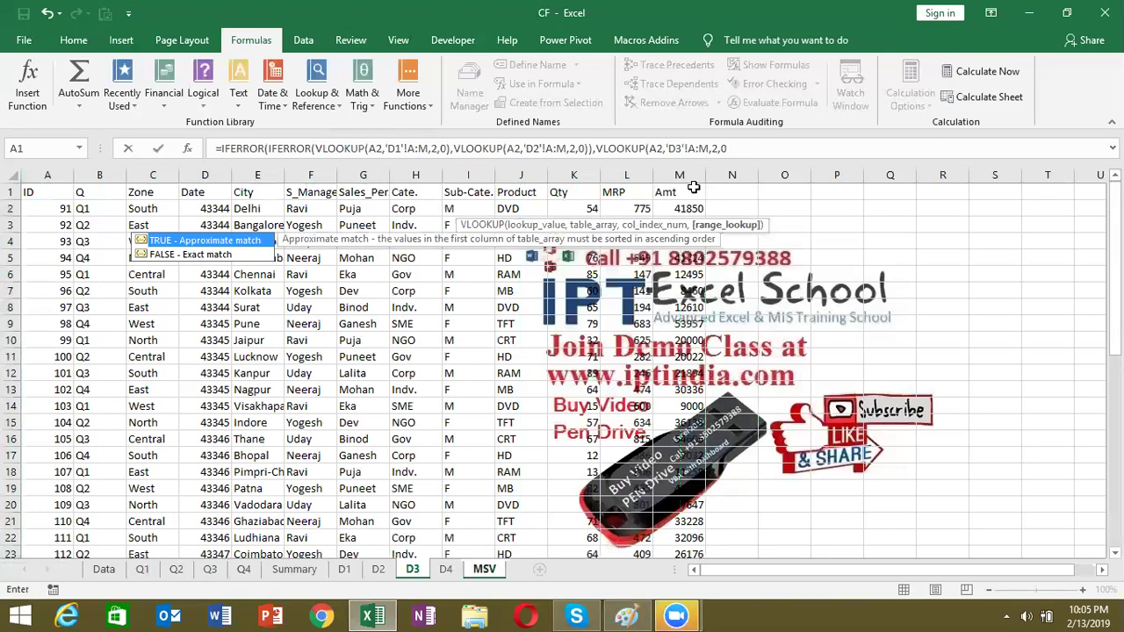
type(")")
key("Return")
key("Return")
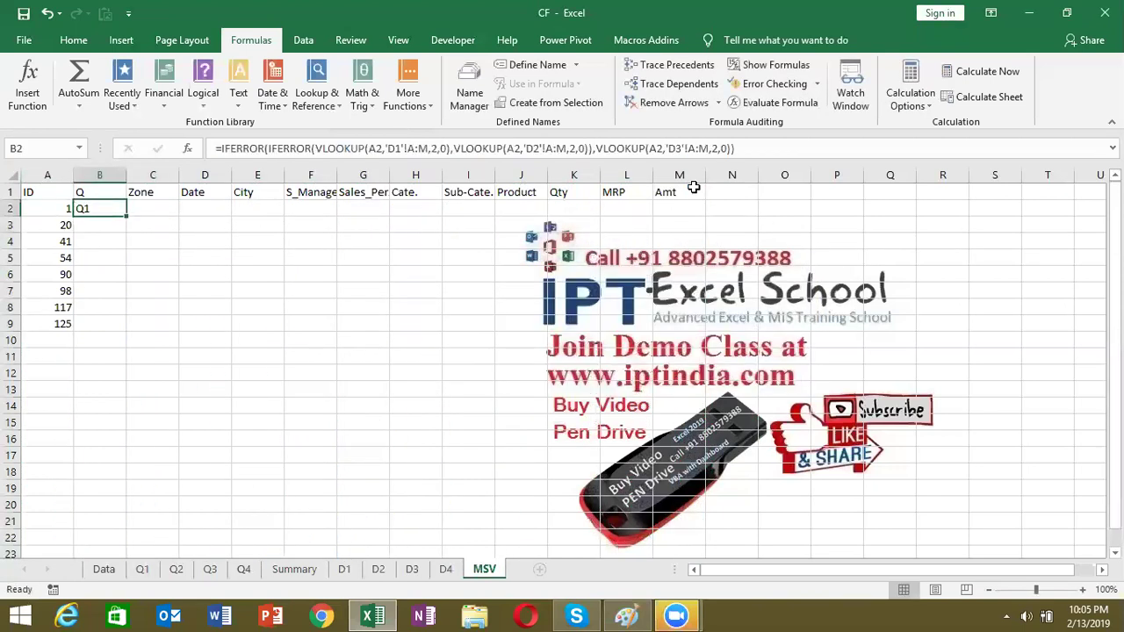
Wrap B2's existing nested lookup formula in a new outer IFERROR
double_click(102, 209)
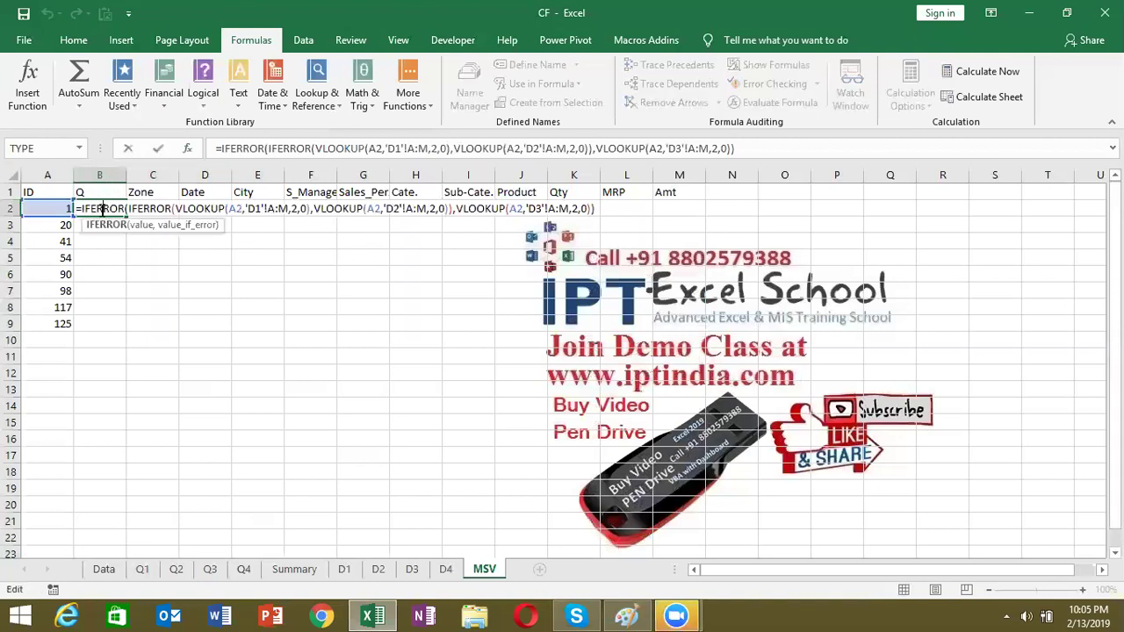
left_click(138, 208)
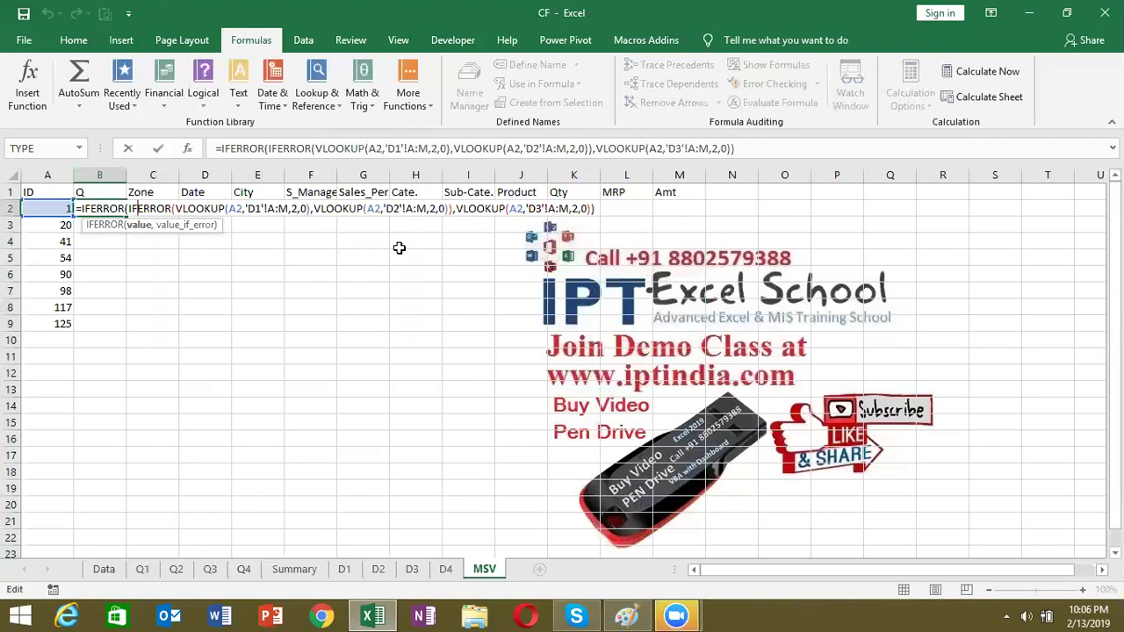
left_click(79, 208)
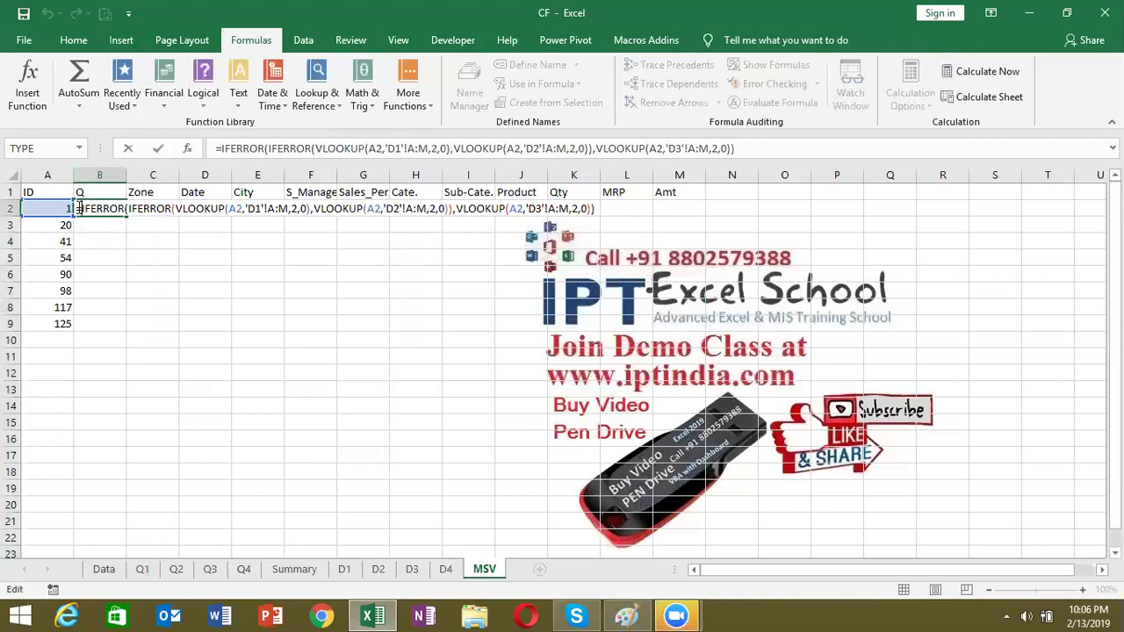
type("if")
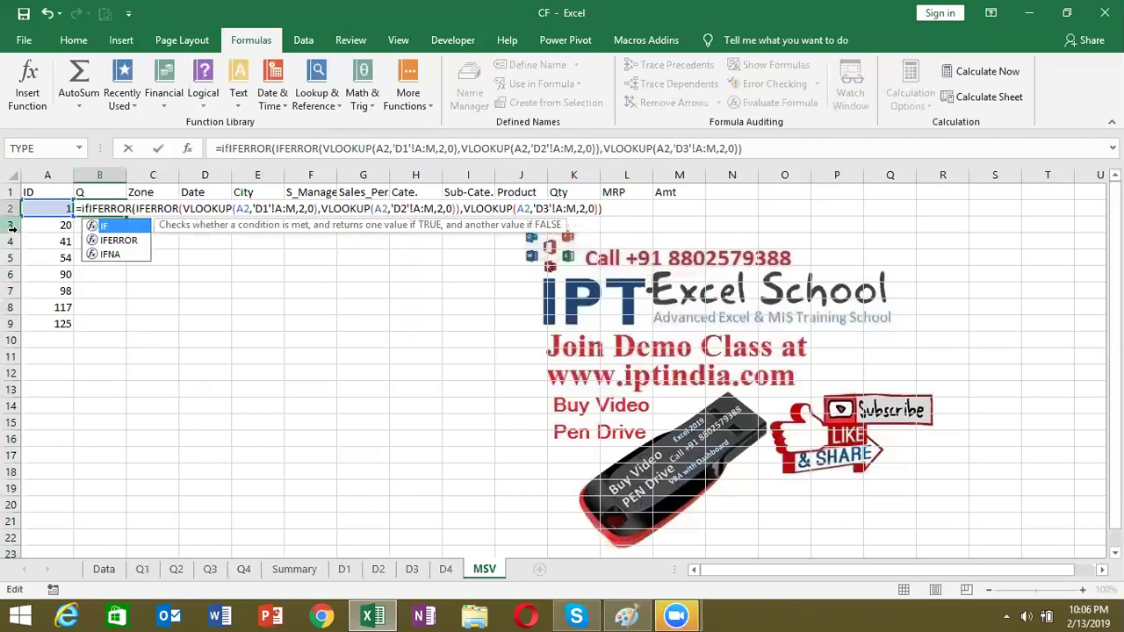
key("Down")
key("Tab")
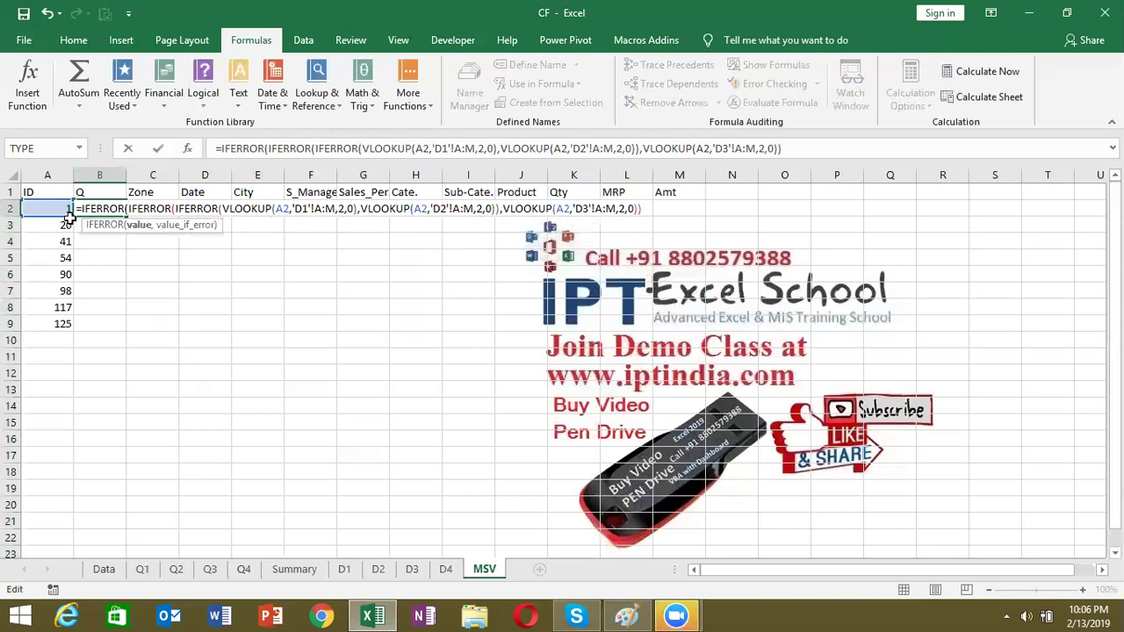
Add VLOOKUP(A2,'D4'!A:M,2,0) as the final fallback and enter the formula
left_click_drag(130, 208, 643, 208)
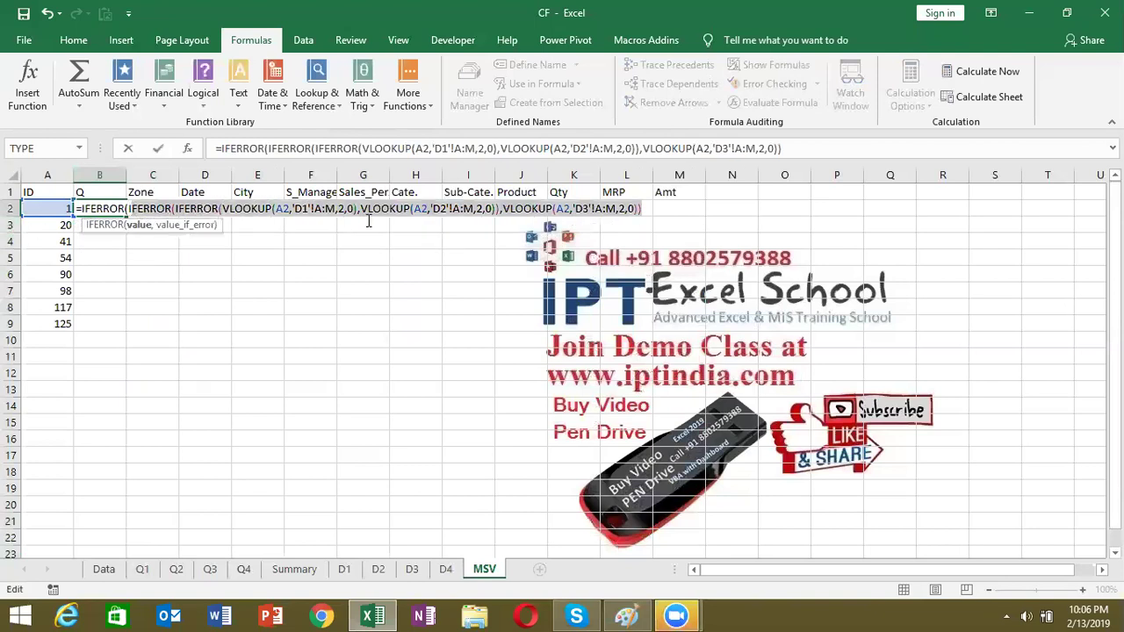
left_click(646, 207)
type(",")
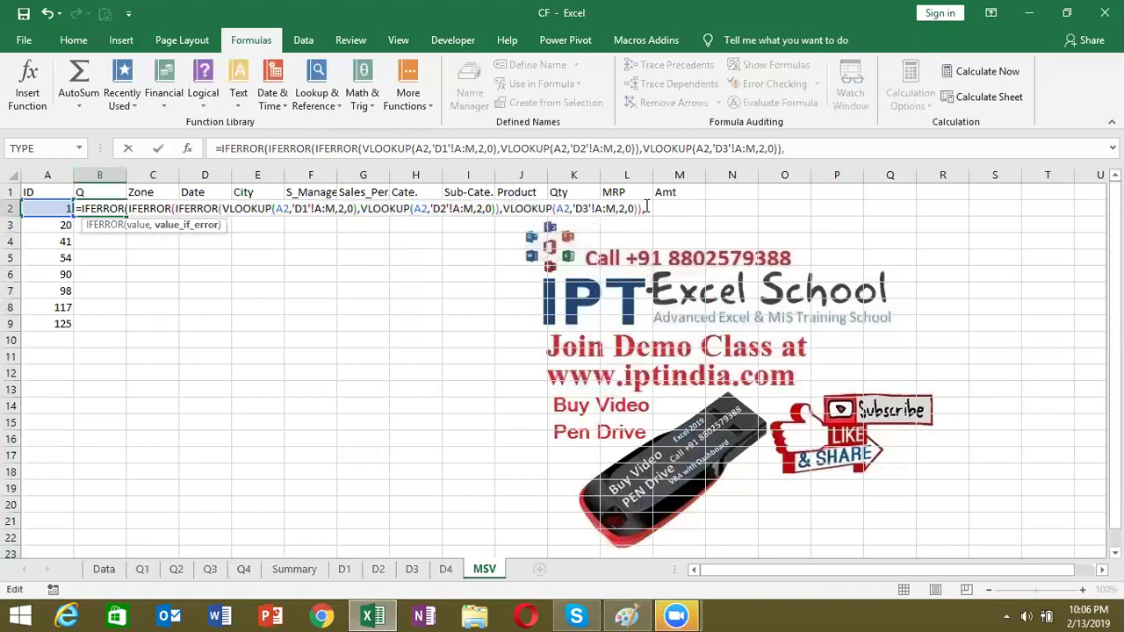
type("vl")
key("Tab")
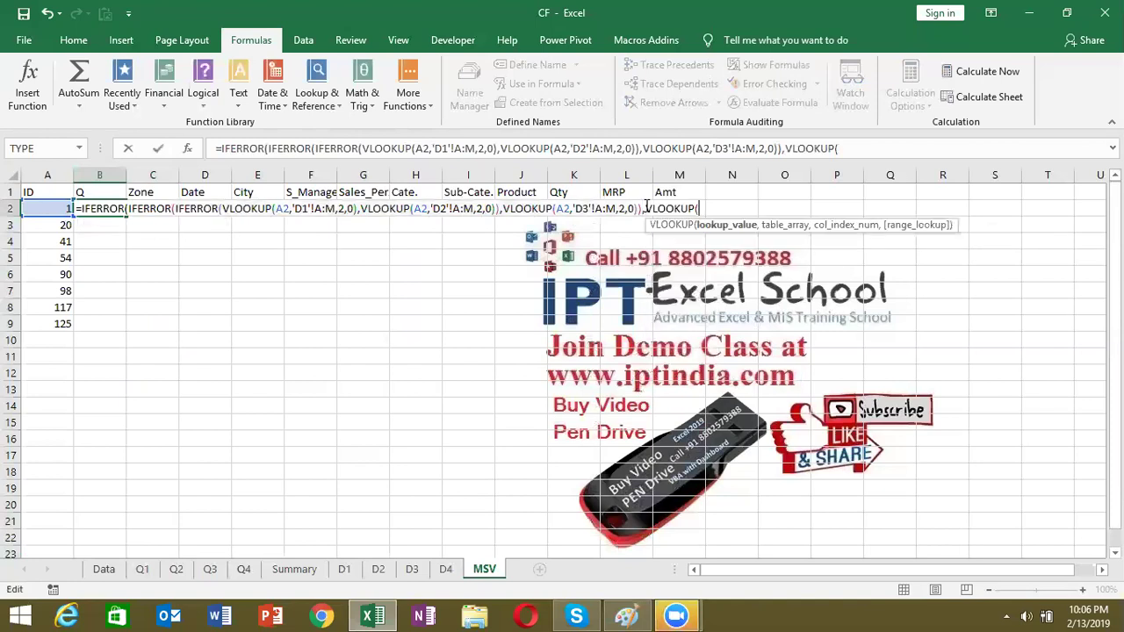
left_click(48, 208)
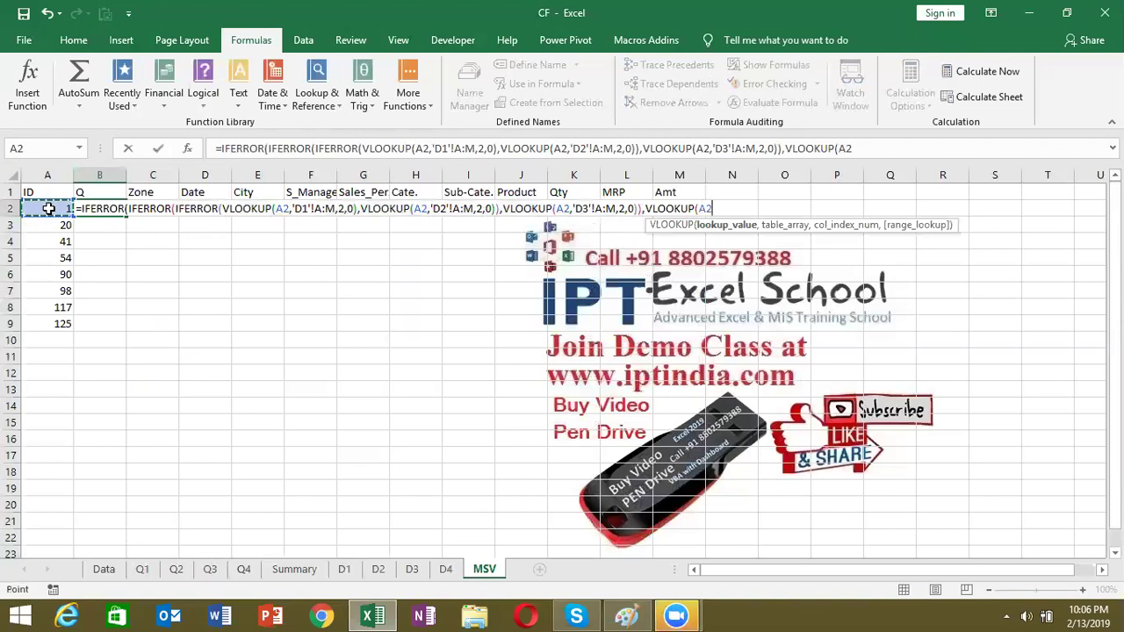
type(",")
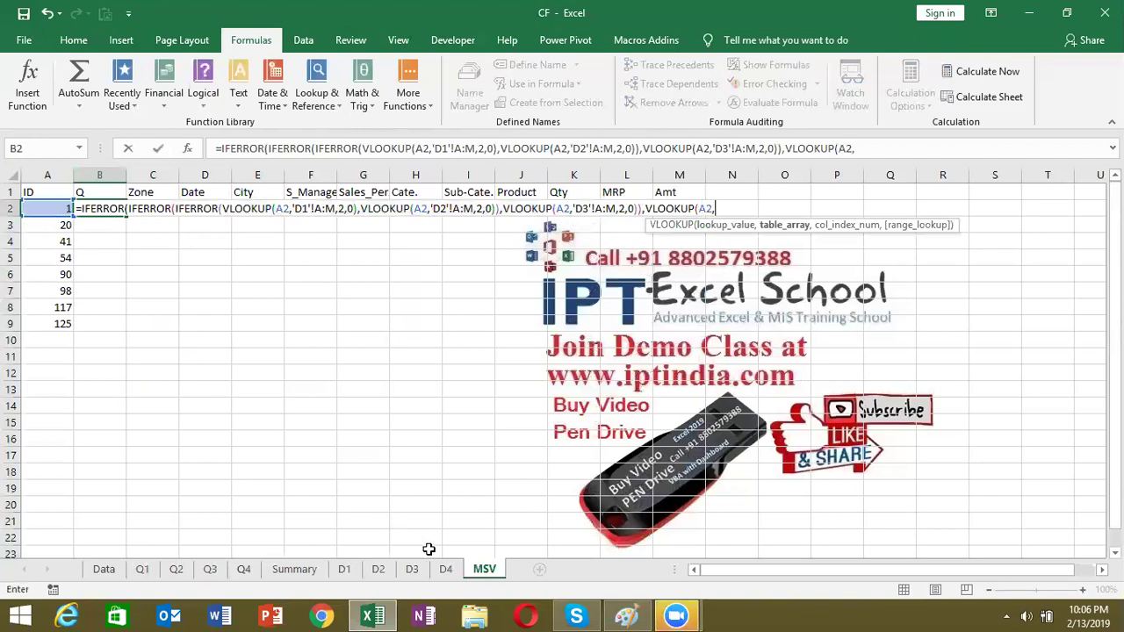
left_click(445, 569)
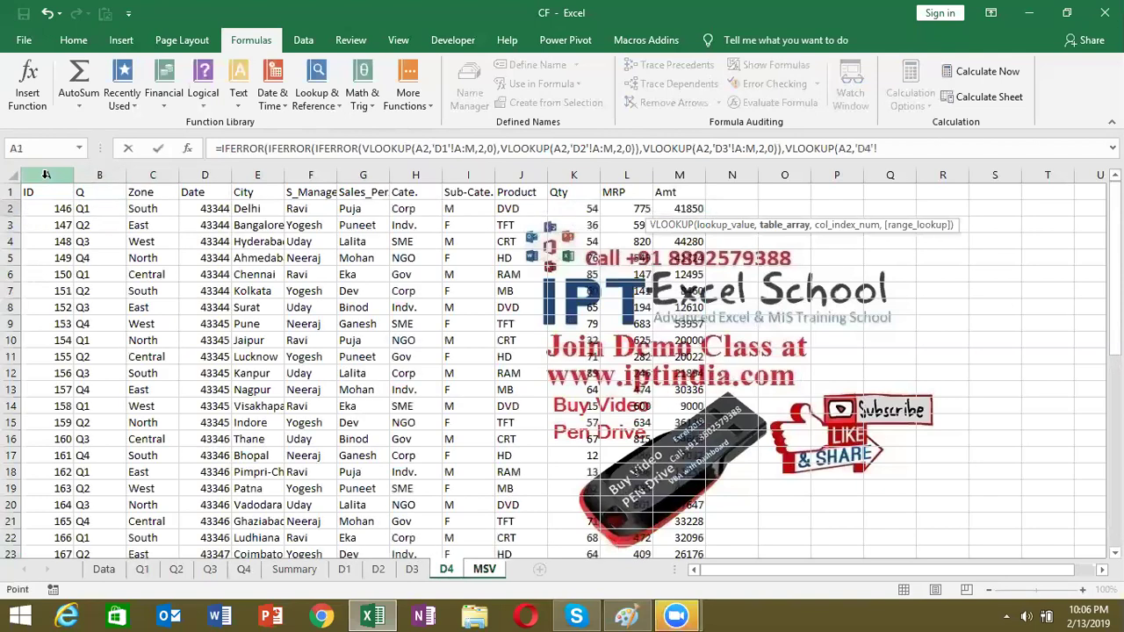
left_click_drag(46, 175, 703, 235)
type(",2,0")
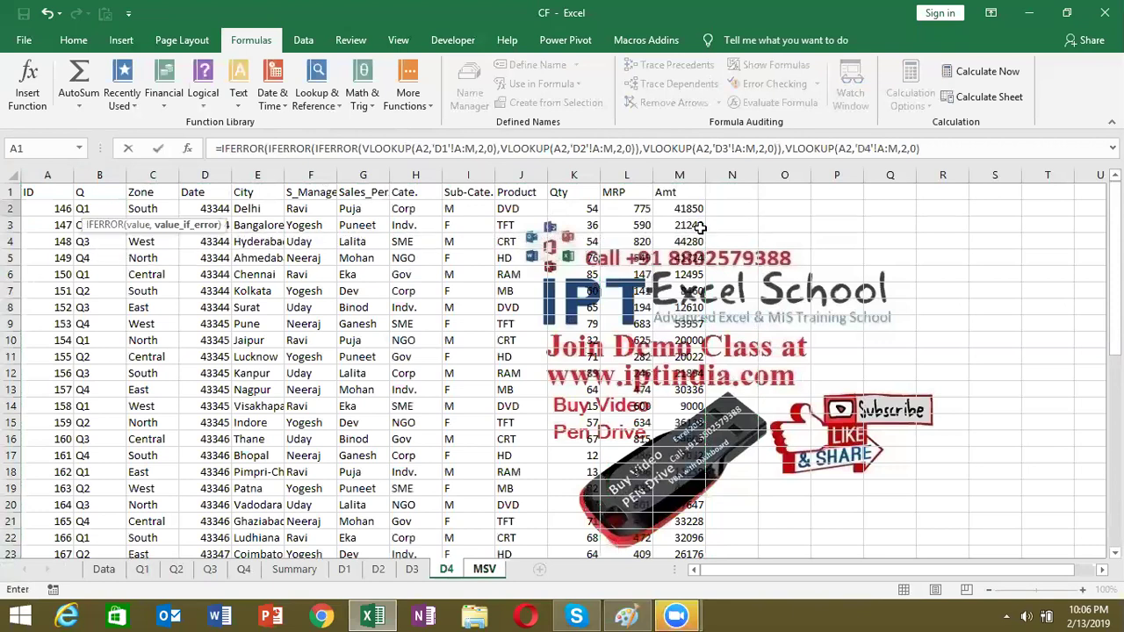
key("Return")
key("Return")
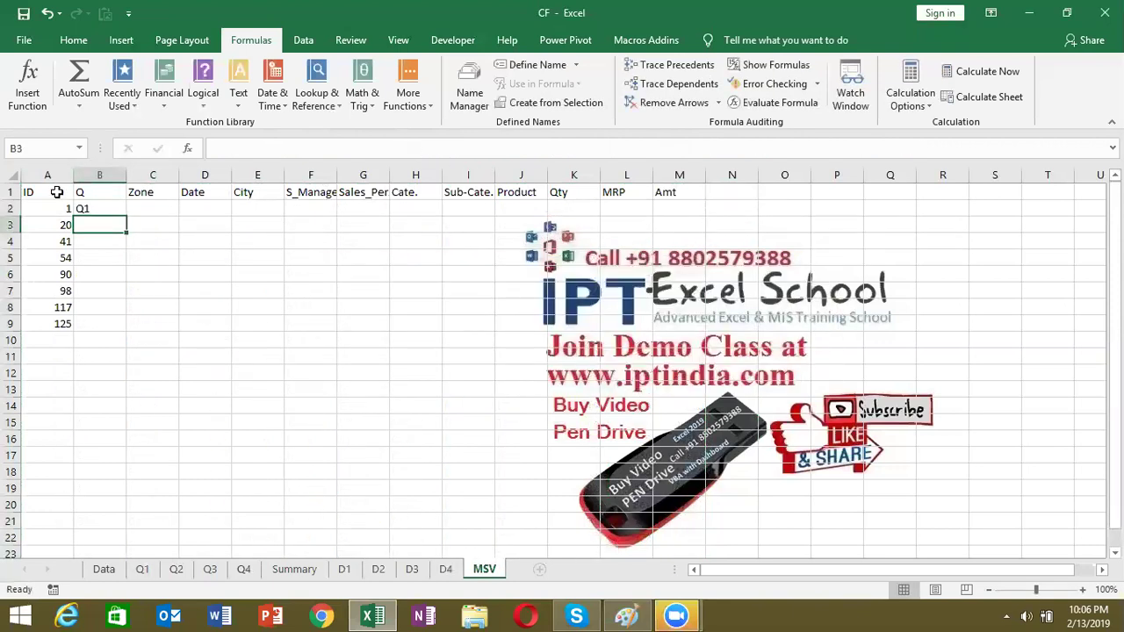
Fill B2's four-sheet lookup formula down through B9
left_click(96, 208)
left_click(129, 225)
left_click(114, 211)
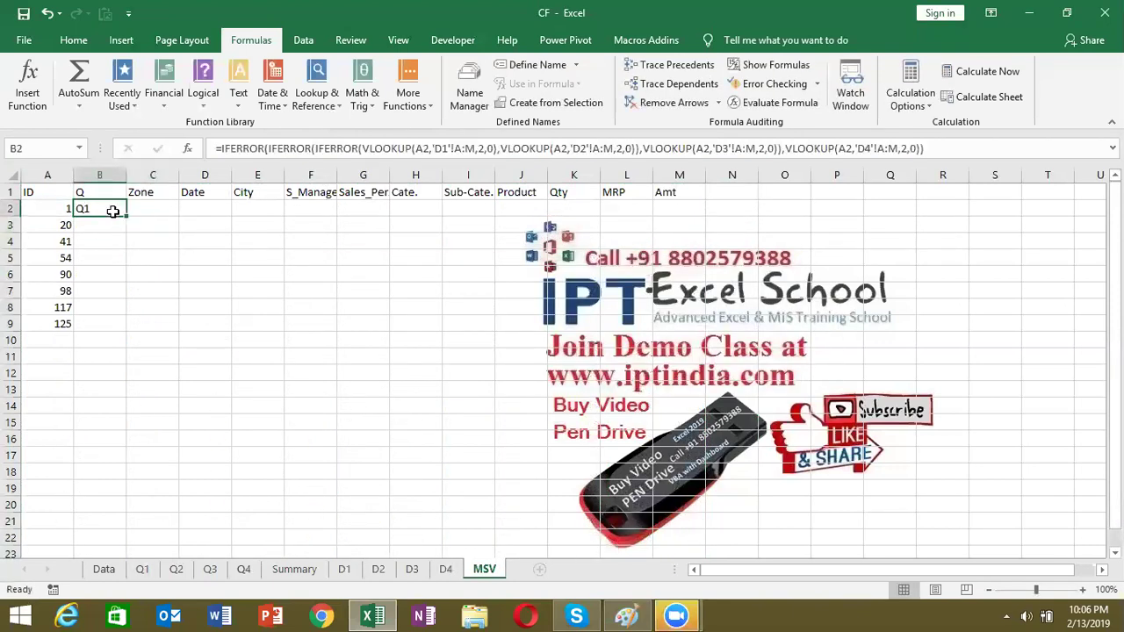
double_click(126, 216)
Copy B2's formula text from the formula bar and paste it into C2
left_click_drag(114, 208, 243, 191)
left_click(105, 209)
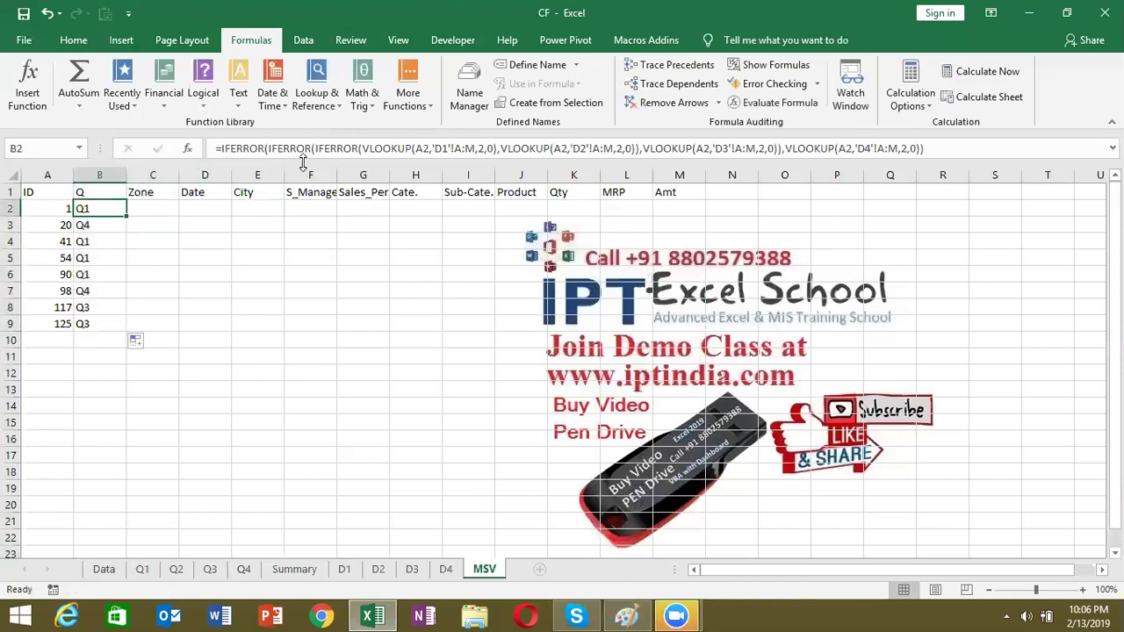
left_click(478, 147)
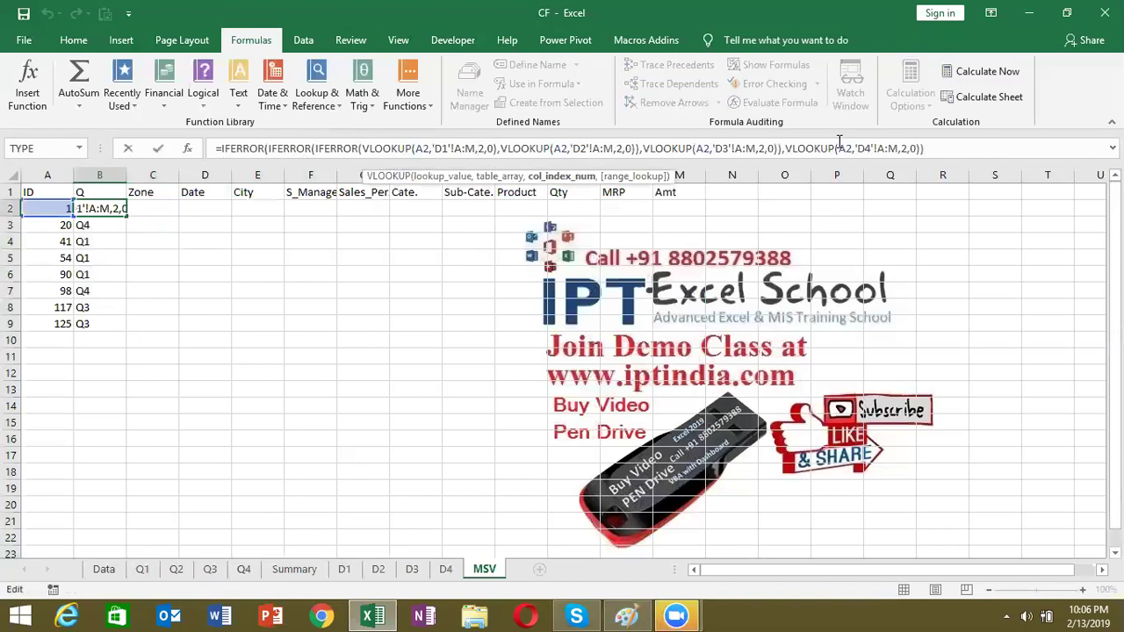
left_click_drag(924, 148, 242, 148)
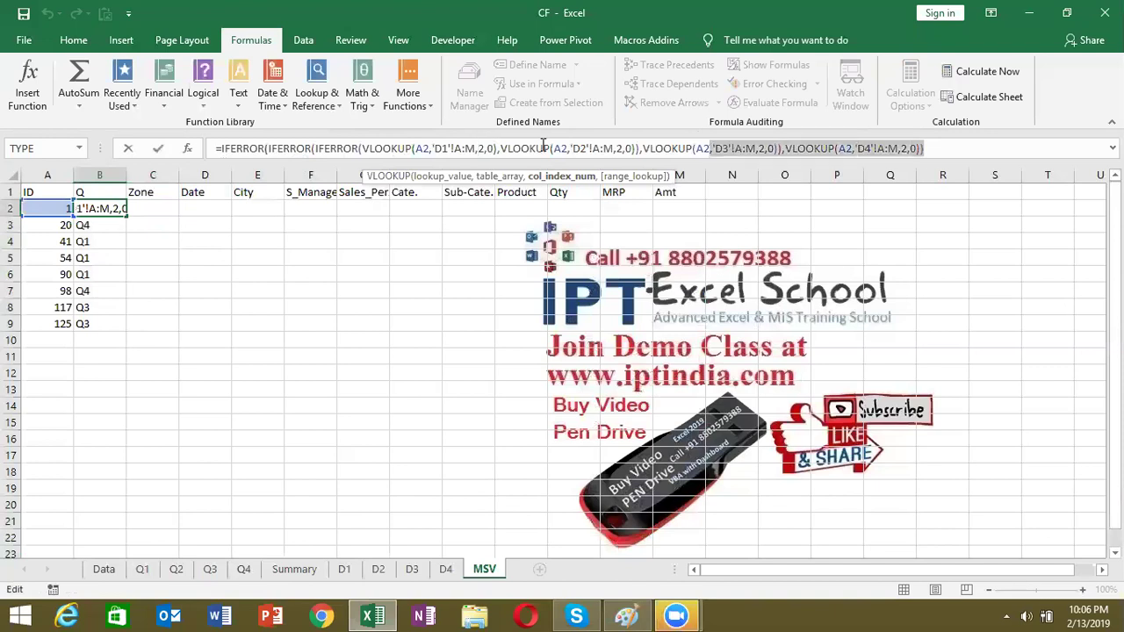
left_click(151, 150)
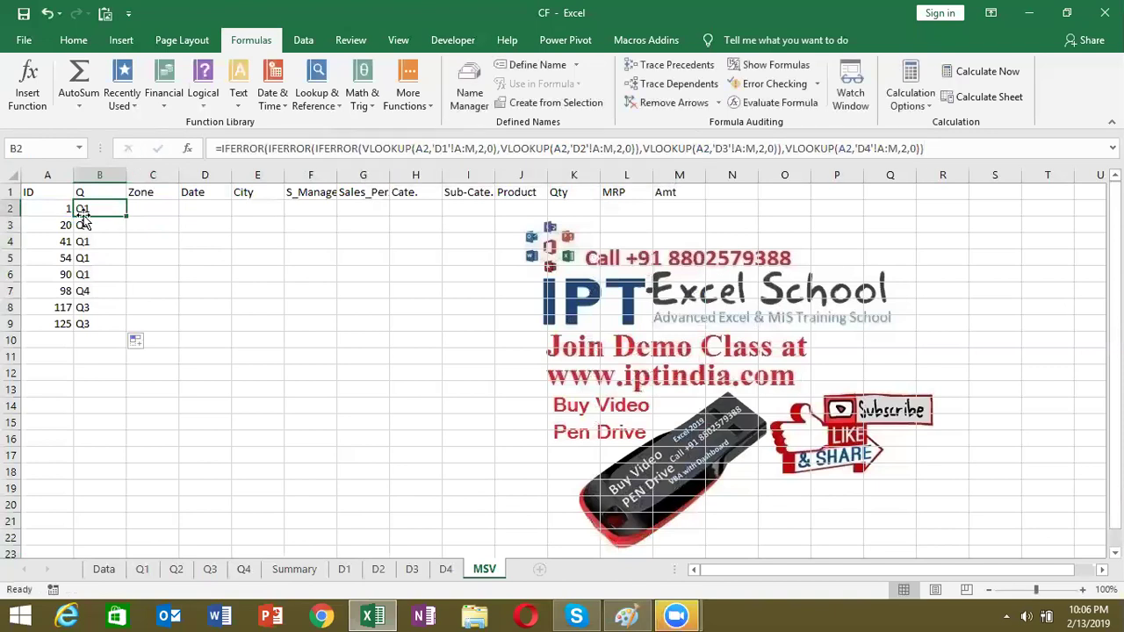
left_click(151, 211)
type("=IFERROR(IFERROR(IFERROR(VLOOKUP(A2,'D1'!A:M,2,0),VLOOKUP(A2,'D2'!A:M,2,0)),VLOOKUP(A2,'D3'!A:M,2,0)),VLOOKUP(A2,'D4'!A:M,2,0))")
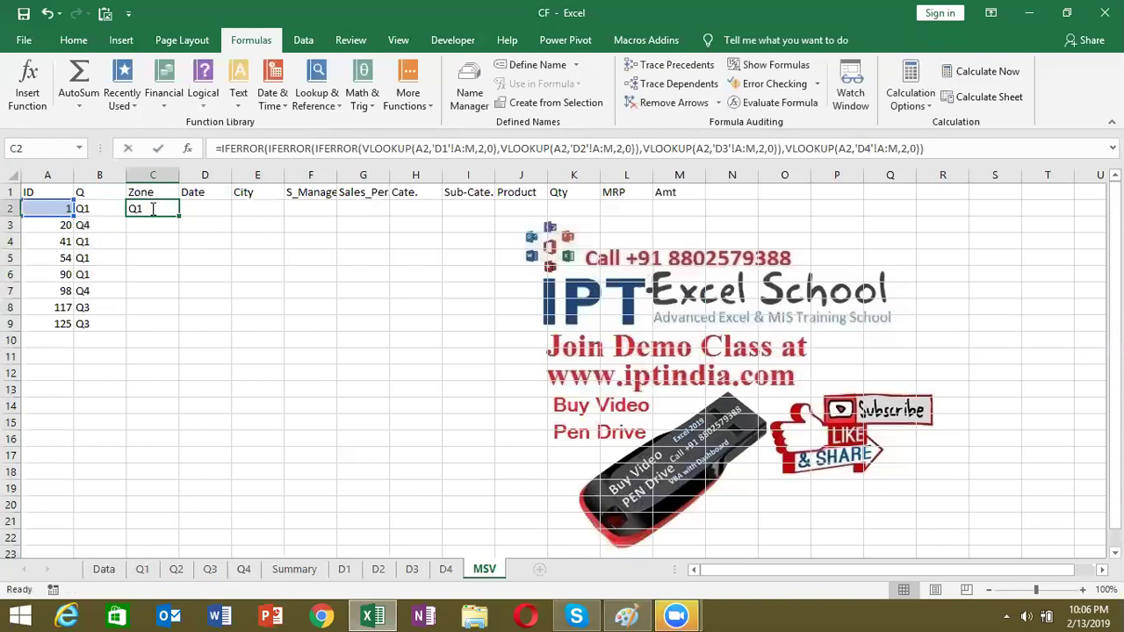
Change all four VLOOKUP column indexes in C2 from 2 to 3
double_click(150, 208)
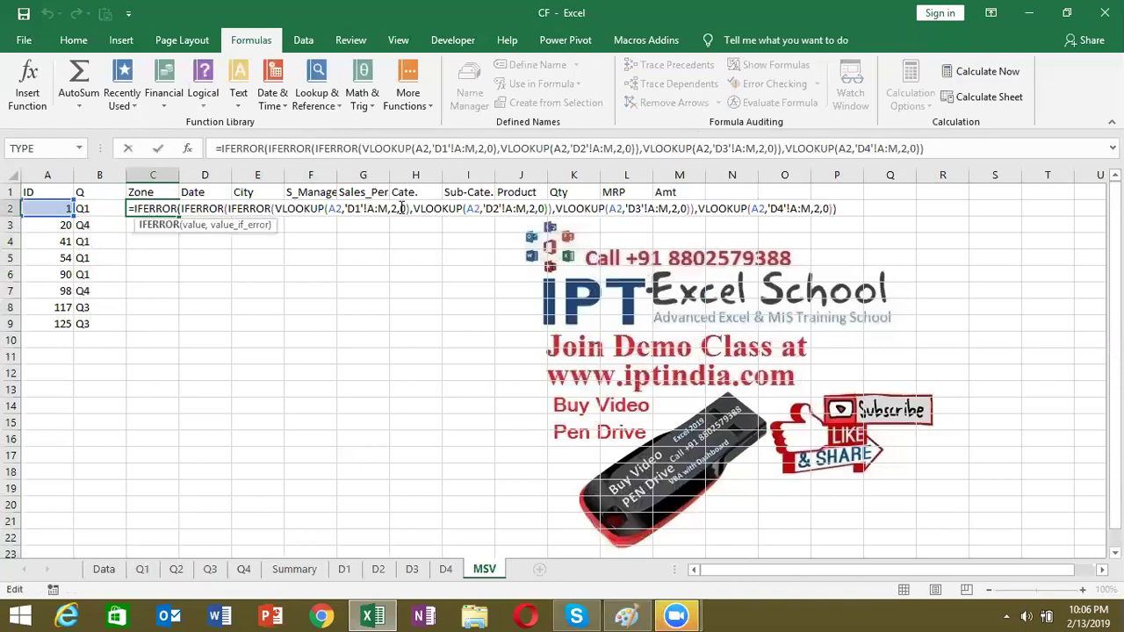
left_click(396, 208)
key("BackSpace")
type("3")
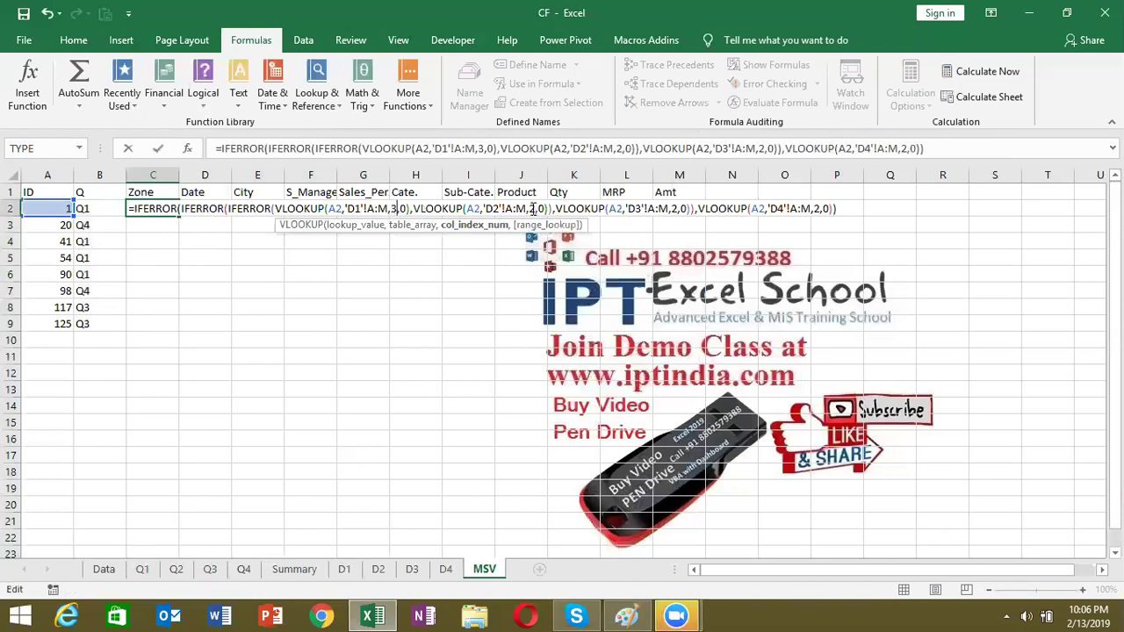
left_click(532, 208)
key("BackSpace")
type("3")
left_click(681, 209)
left_click(681, 209)
key("BackSpace")
type("3")
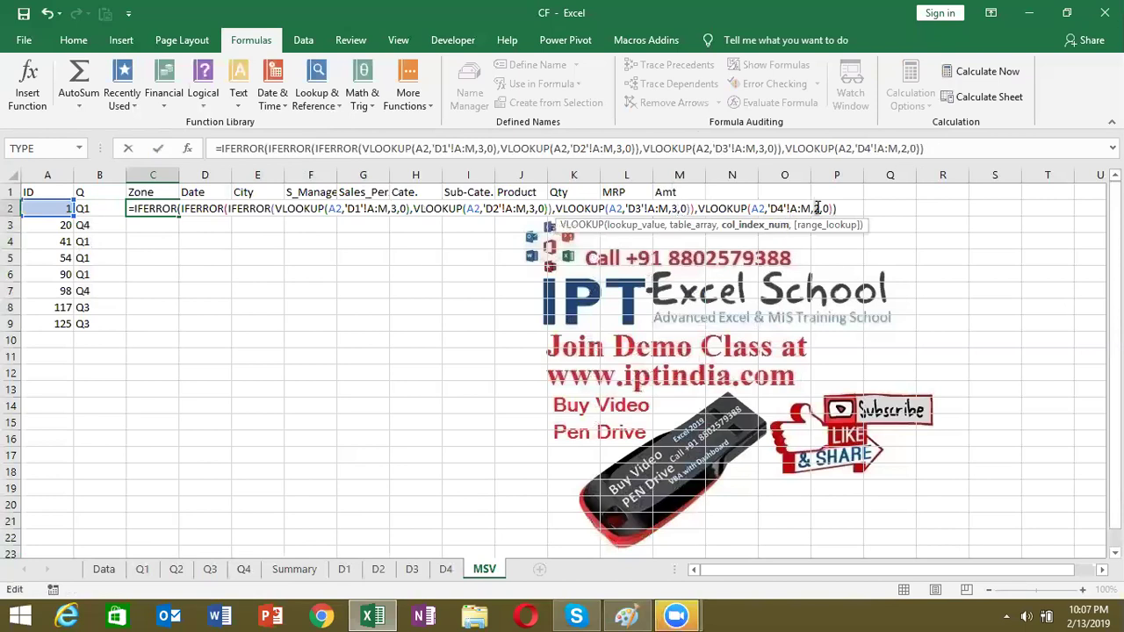
left_click(817, 208)
key("BackSpace")
type("3")
key("ctrl+Return")
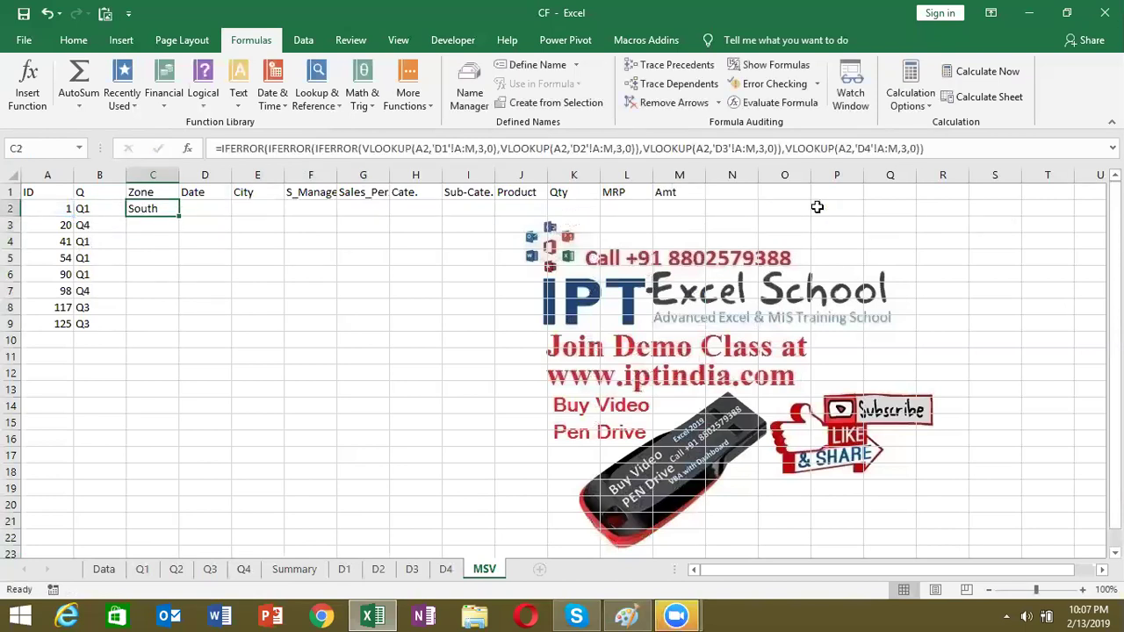
Fill C2's Zone formula down through row 9
key("Return")
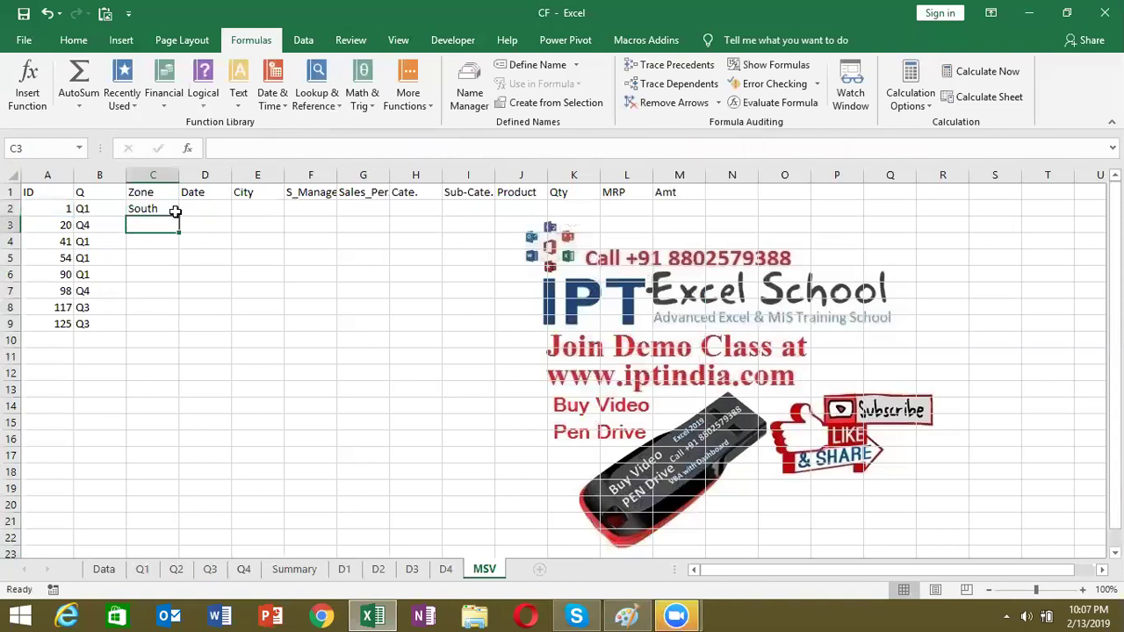
left_click(174, 212)
double_click(179, 215)
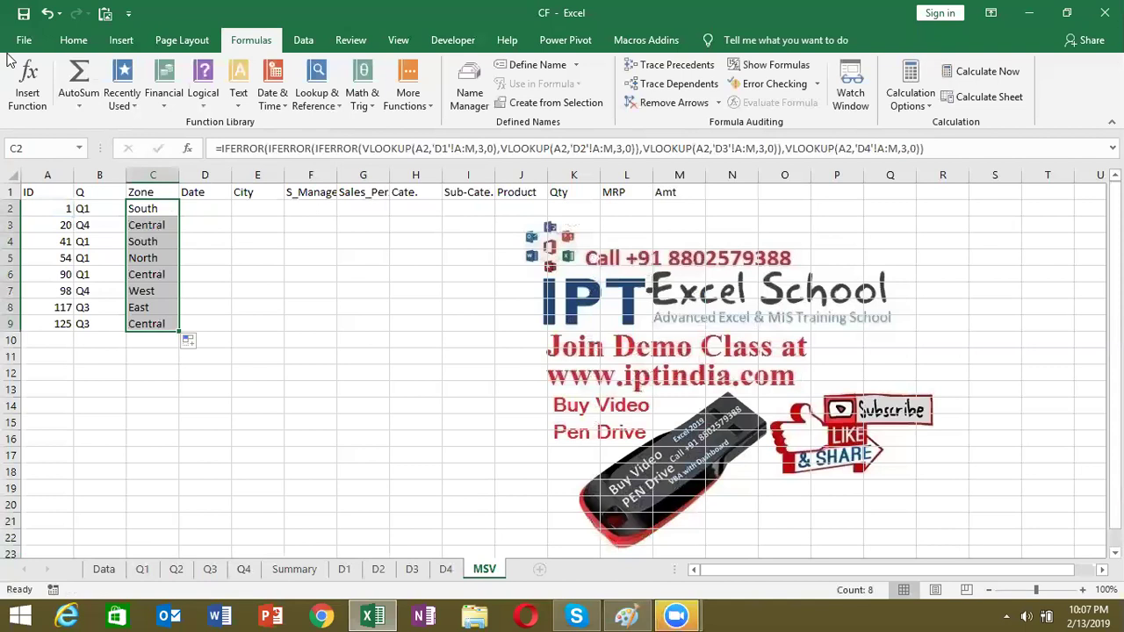
Switch to ink drawing and draw a red line rightward from G5
key("ctrl+2")
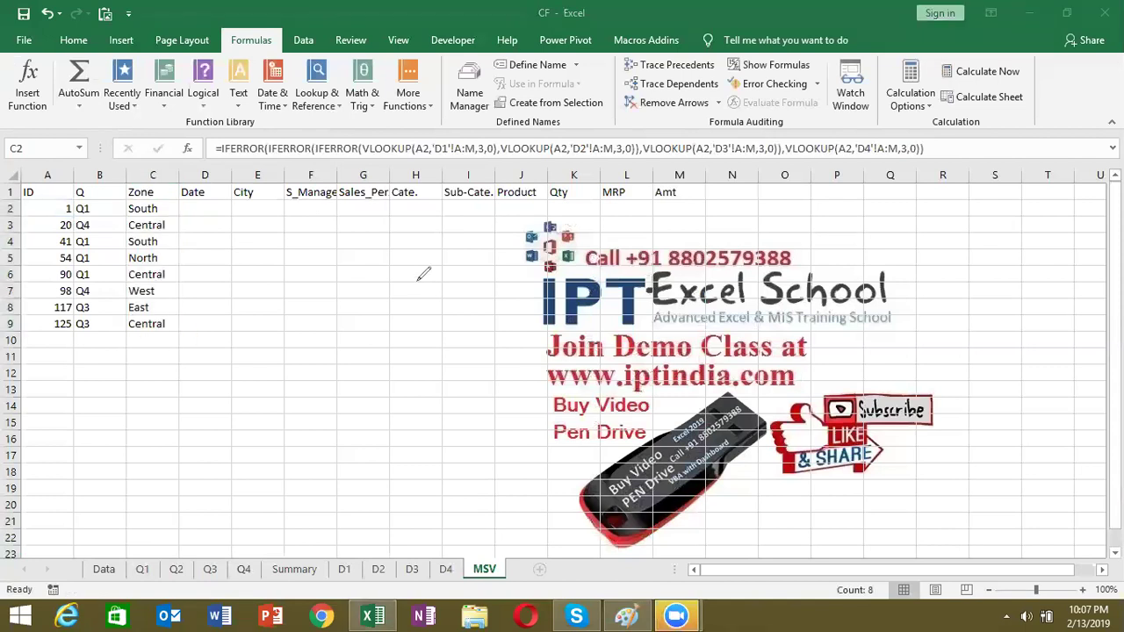
left_click(368, 252)
left_click_drag(368, 253, 436, 243)
Sketch a red branching figure labelled V1, V2, V3+V4 and underline the formula's first lookups
mouse_move(370, 254)
left_mouse_down()
mouse_move(369, 283)
mouse_move(355, 288)
mouse_move(384, 332)
left_mouse_up()
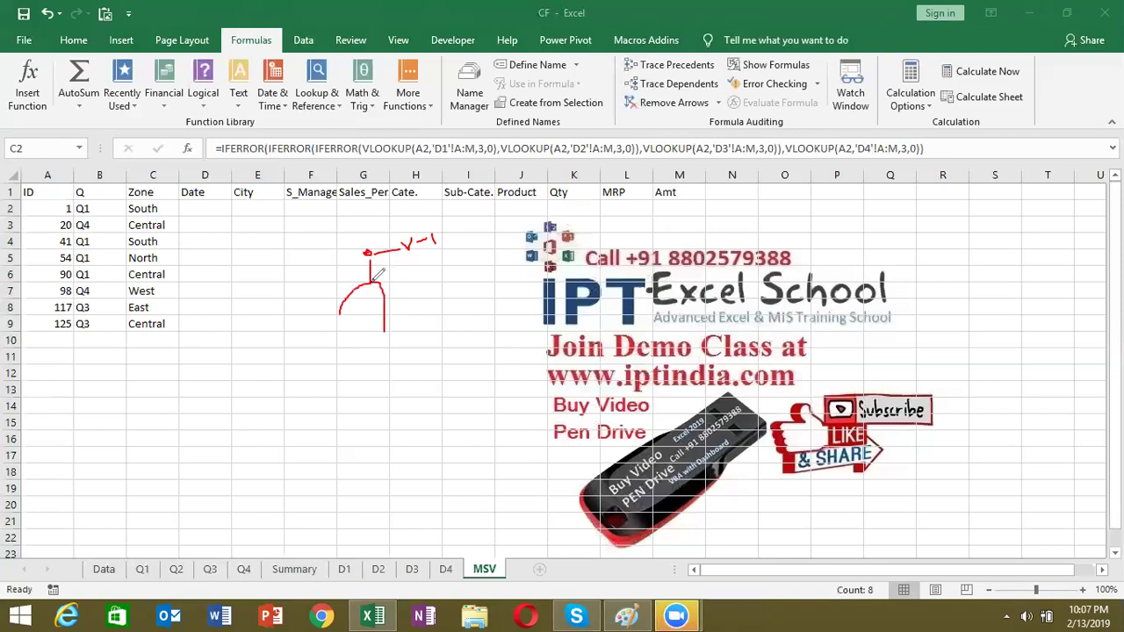
left_click_drag(351, 281, 343, 334)
mouse_move(91, 409)
left_mouse_down()
mouse_move(123, 397)
mouse_move(122, 415)
mouse_move(167, 416)
left_mouse_up()
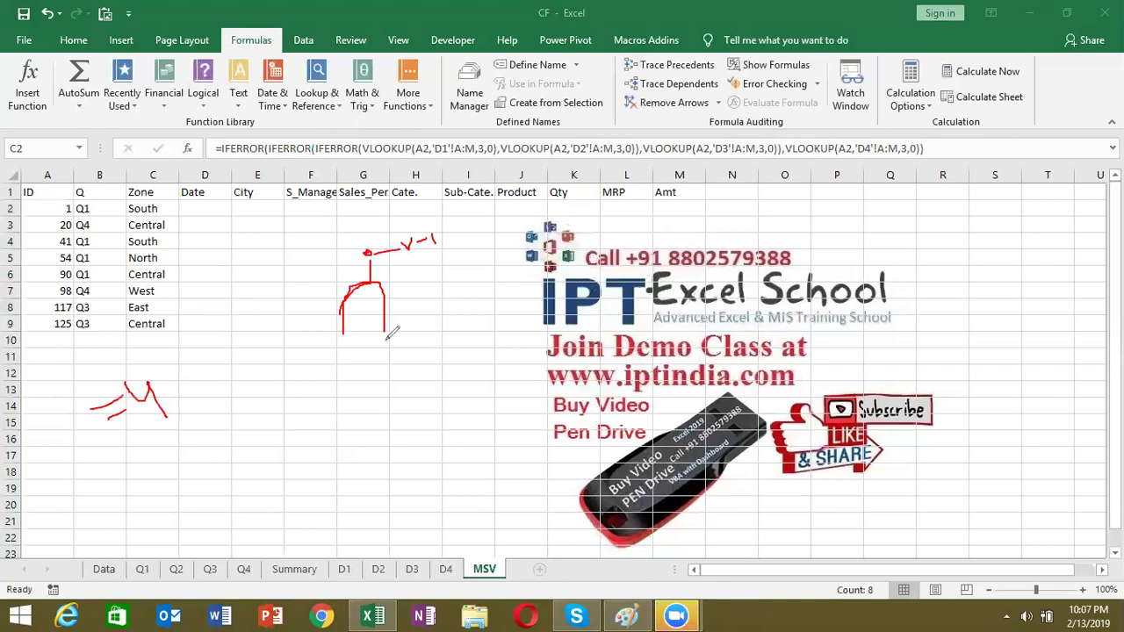
mouse_move(385, 333)
left_mouse_down()
mouse_move(395, 402)
mouse_move(432, 464)
left_mouse_up()
left_click_drag(370, 416, 378, 466)
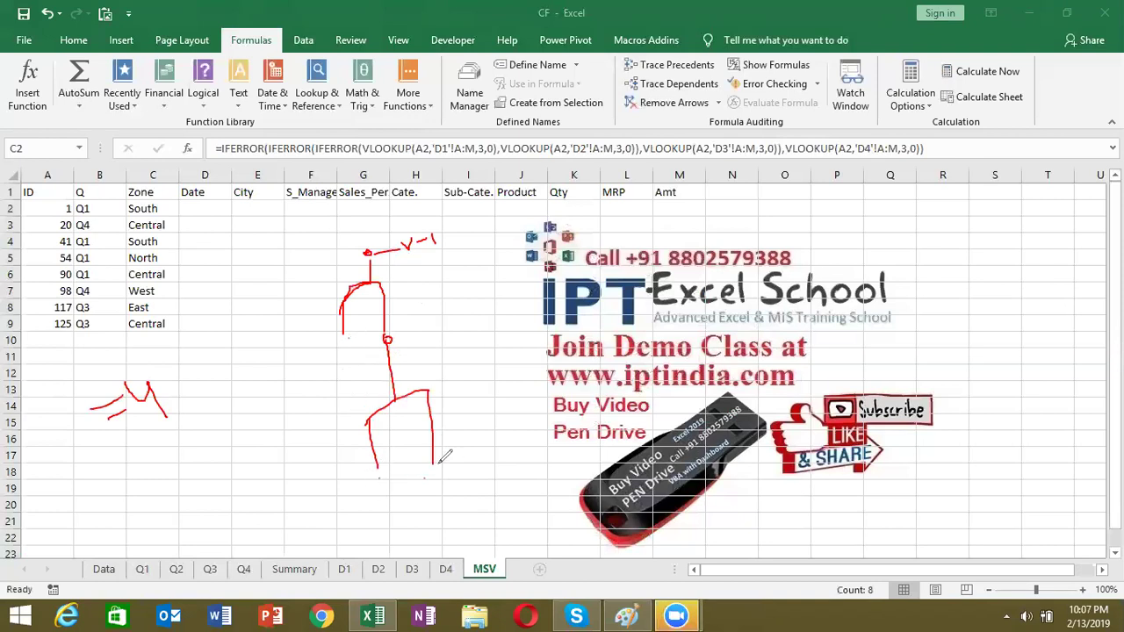
mouse_move(433, 467)
left_mouse_down()
mouse_move(439, 514)
mouse_move(475, 521)
mouse_move(455, 538)
left_mouse_up()
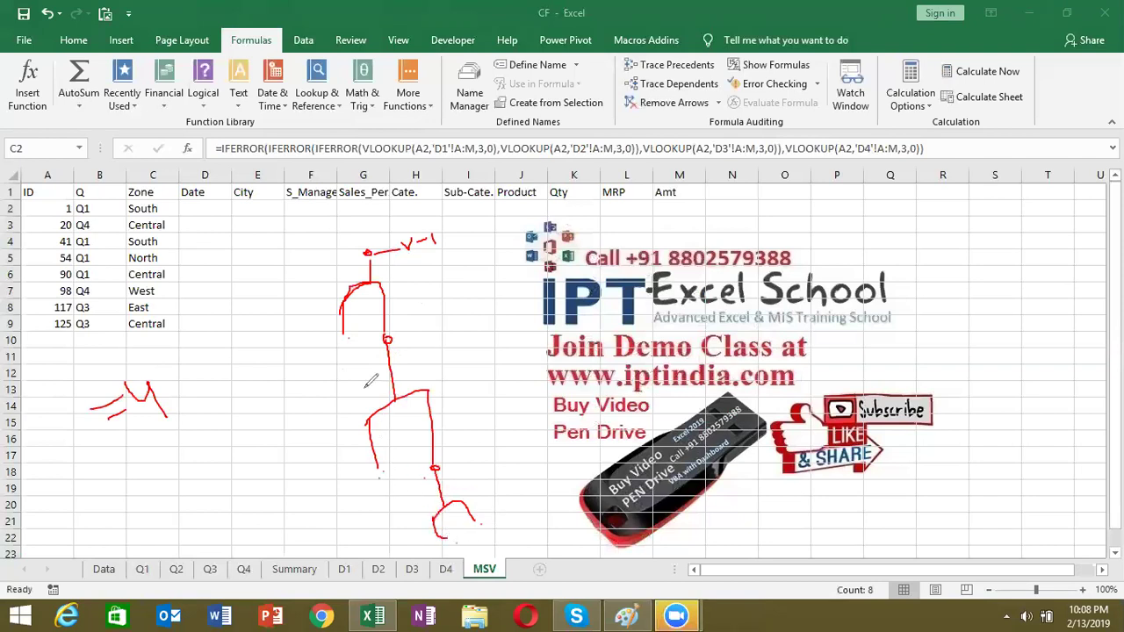
left_click_drag(330, 340, 348, 345)
left_click_drag(379, 477, 411, 494)
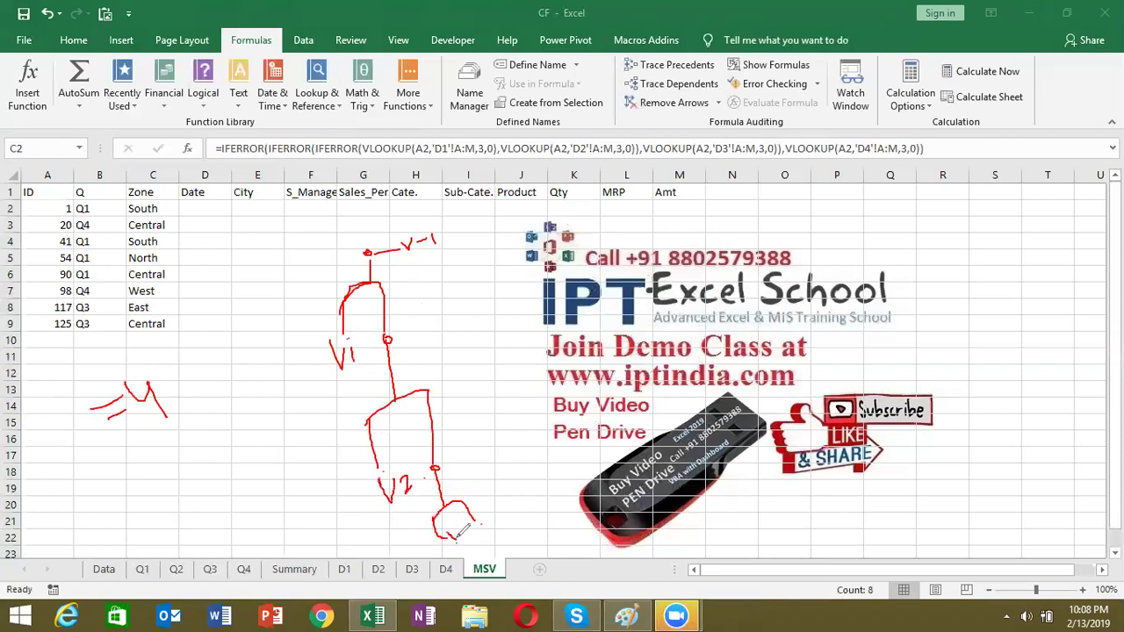
mouse_move(456, 524)
left_mouse_down()
mouse_move(479, 533)
mouse_move(509, 518)
mouse_move(519, 548)
left_mouse_up()
left_click_drag(324, 156, 634, 152)
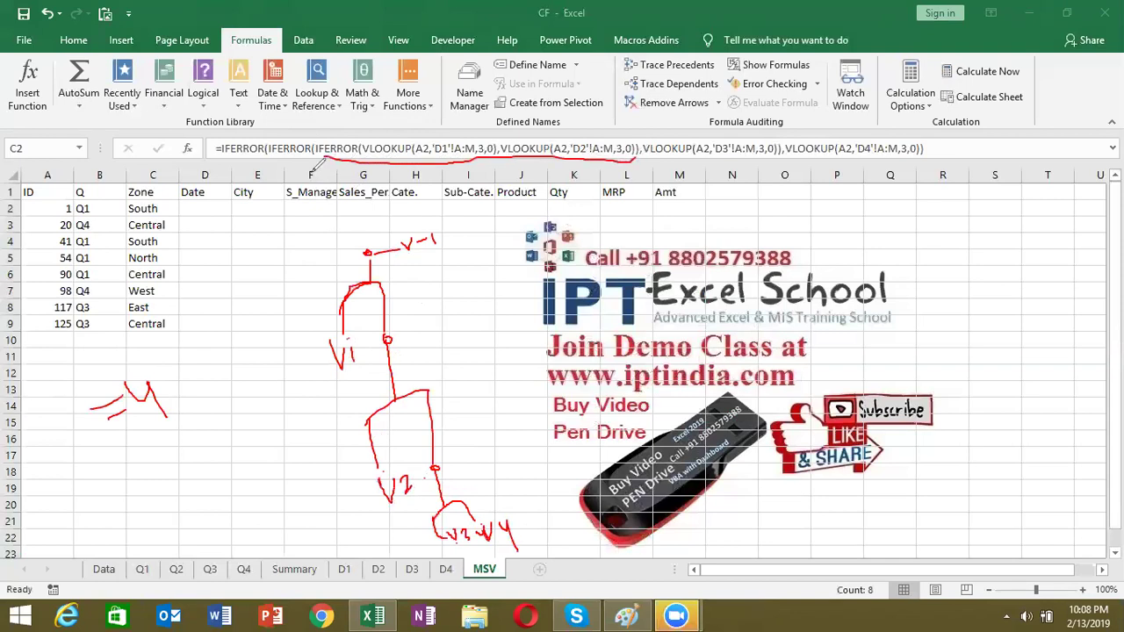
Draw red arcs linking the first IFERROR and third VLOOKUP to the sketch
left_click_drag(292, 143, 405, 156)
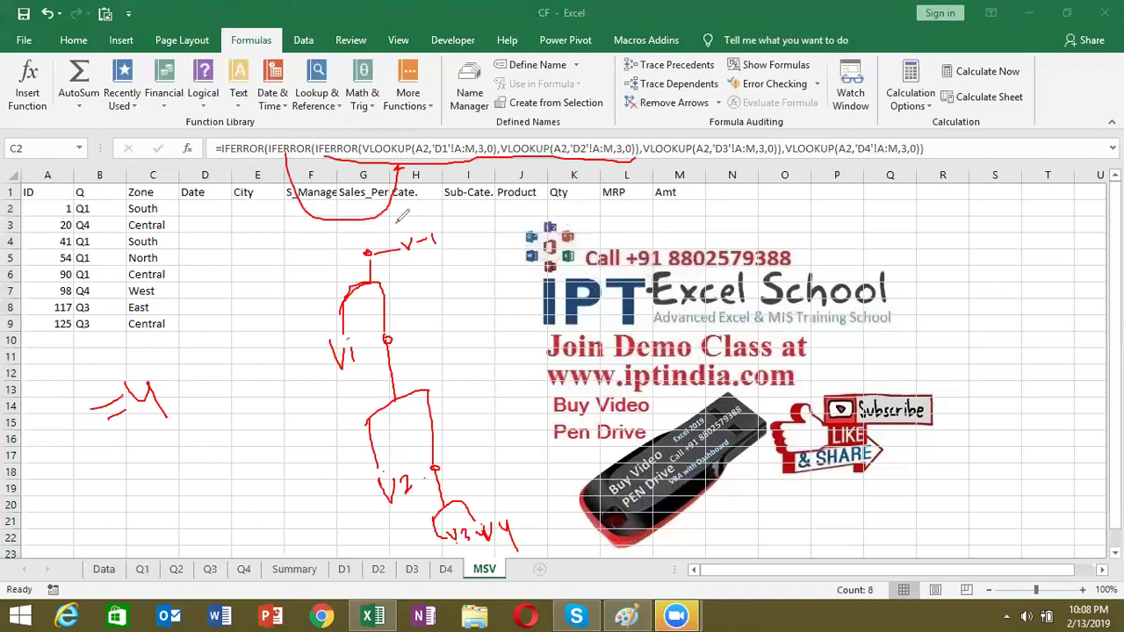
left_click_drag(387, 211, 692, 156)
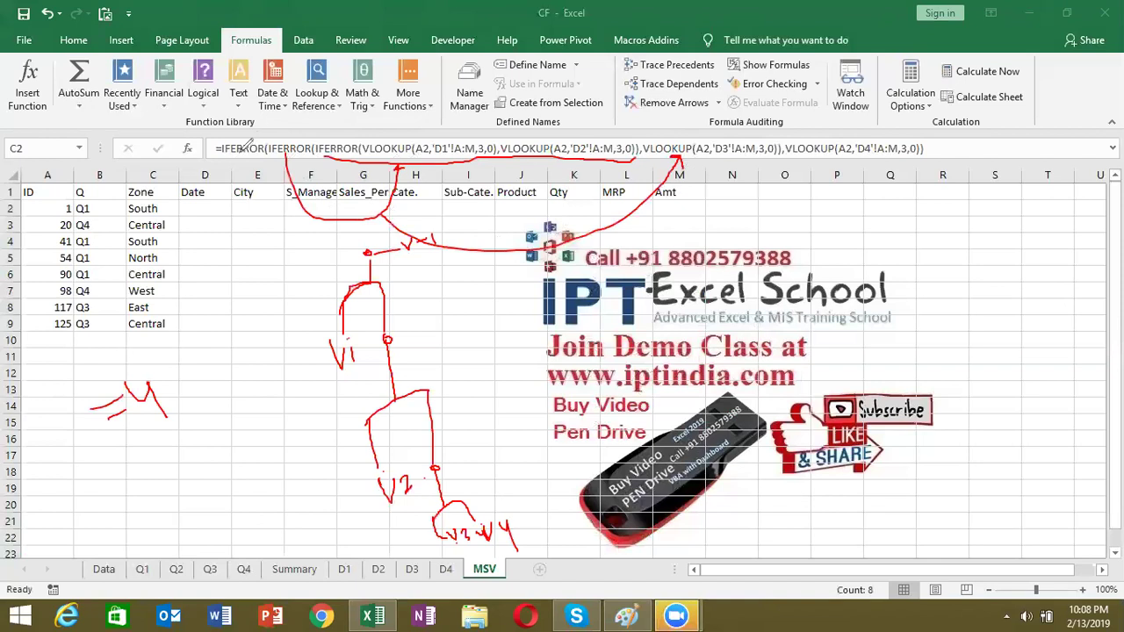
left_click_drag(246, 146, 387, 227)
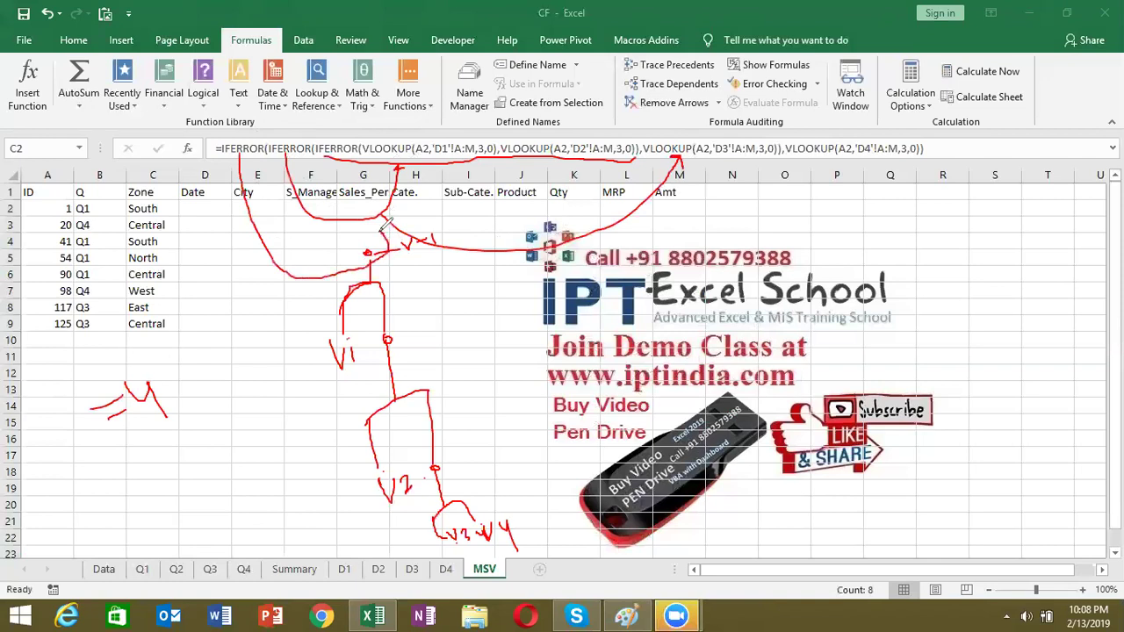
left_click_drag(379, 216, 367, 244)
mouse_move(406, 211)
left_mouse_down()
mouse_move(379, 230)
mouse_move(428, 290)
left_mouse_up()
left_click_drag(493, 323, 823, 141)
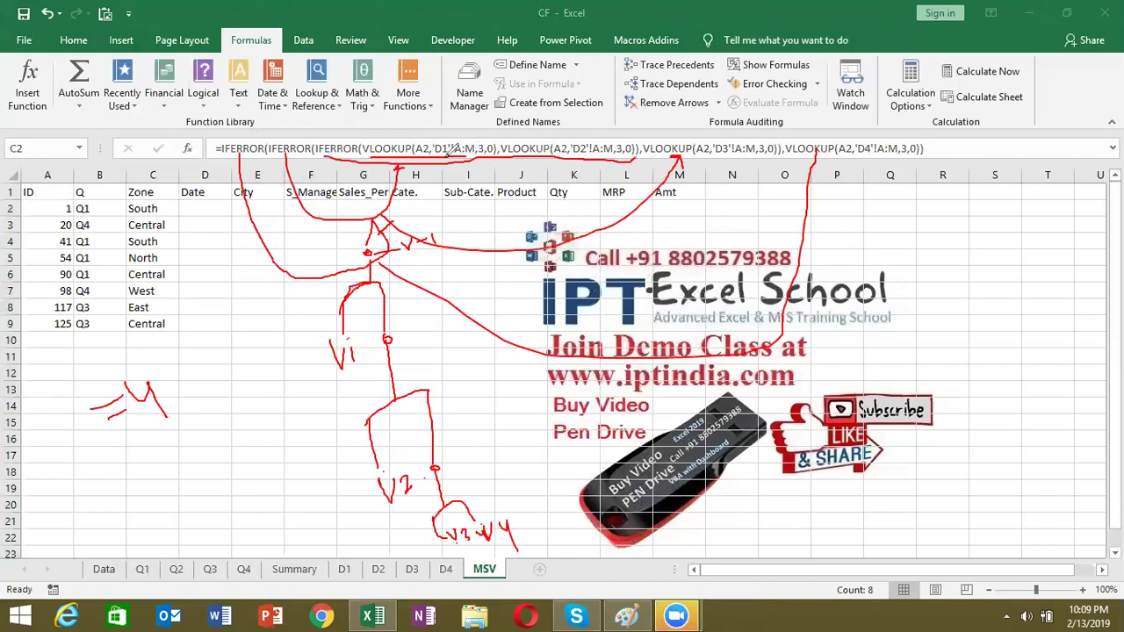
mouse_move(446, 191)
left_mouse_down()
mouse_move(263, 461)
mouse_move(290, 463)
left_mouse_up()
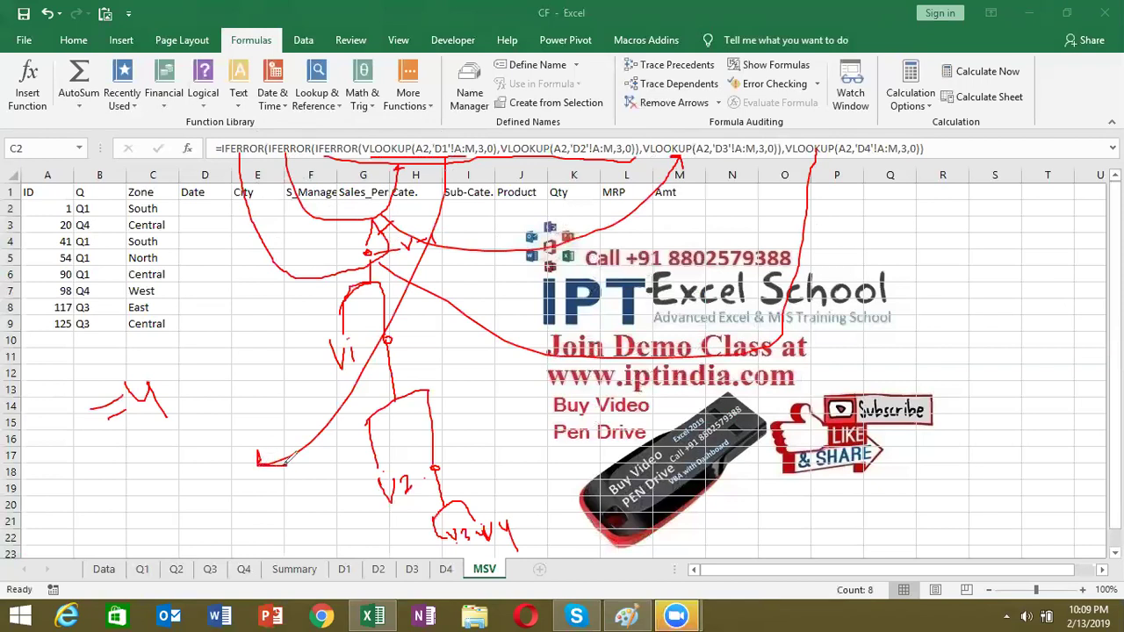
Underline the D1 lookup and whole chain, and link the D3 and last VLOOKUPs to the sketch
left_click_drag(454, 147, 544, 132)
mouse_move(563, 154)
left_mouse_down()
mouse_move(368, 411)
mouse_move(279, 497)
mouse_move(311, 488)
left_mouse_up()
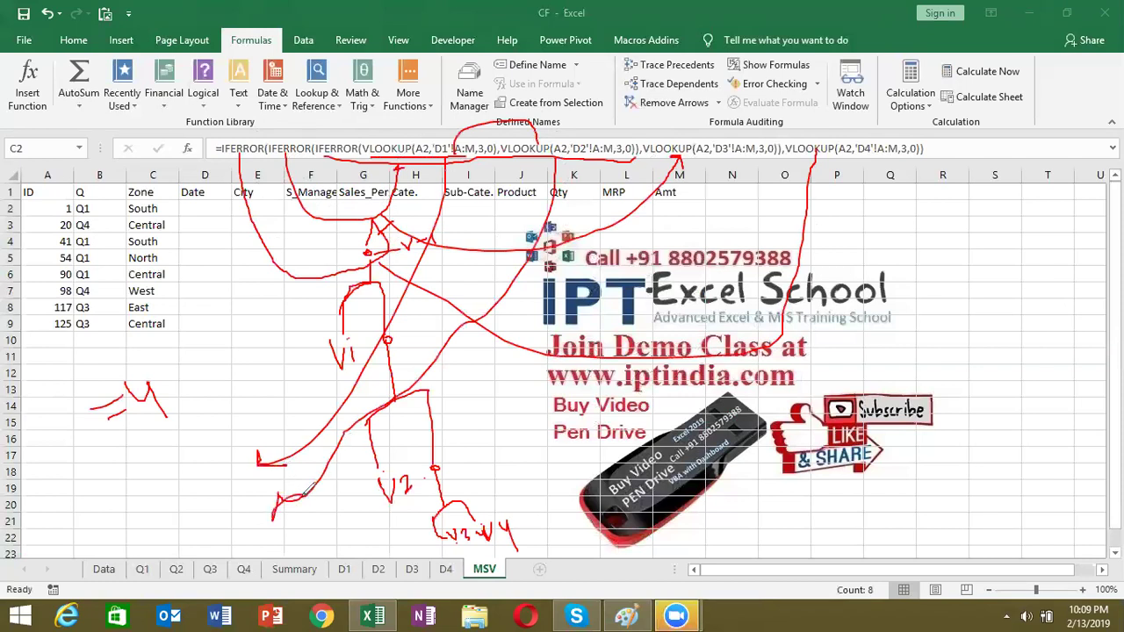
left_click_drag(371, 151, 480, 145)
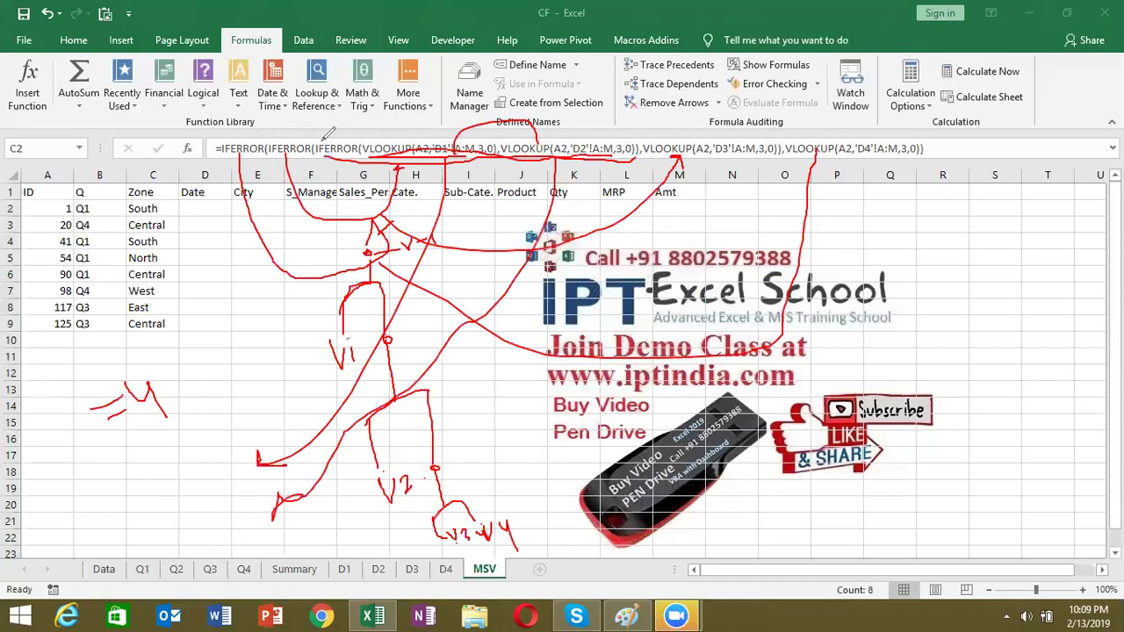
left_click_drag(321, 158, 638, 160)
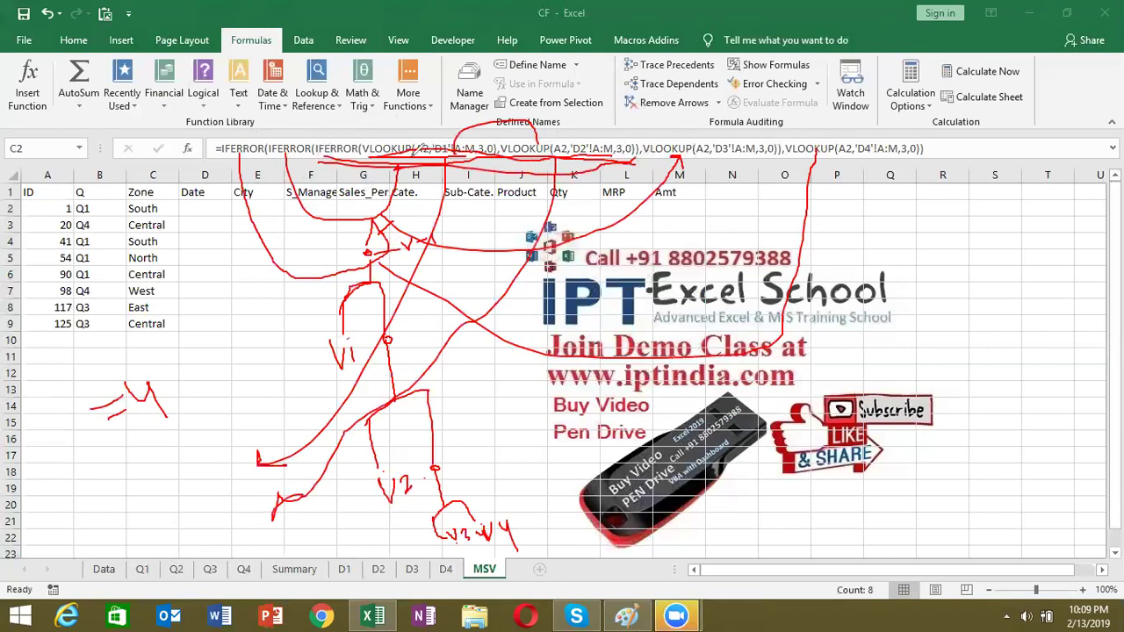
left_click_drag(480, 166, 721, 151)
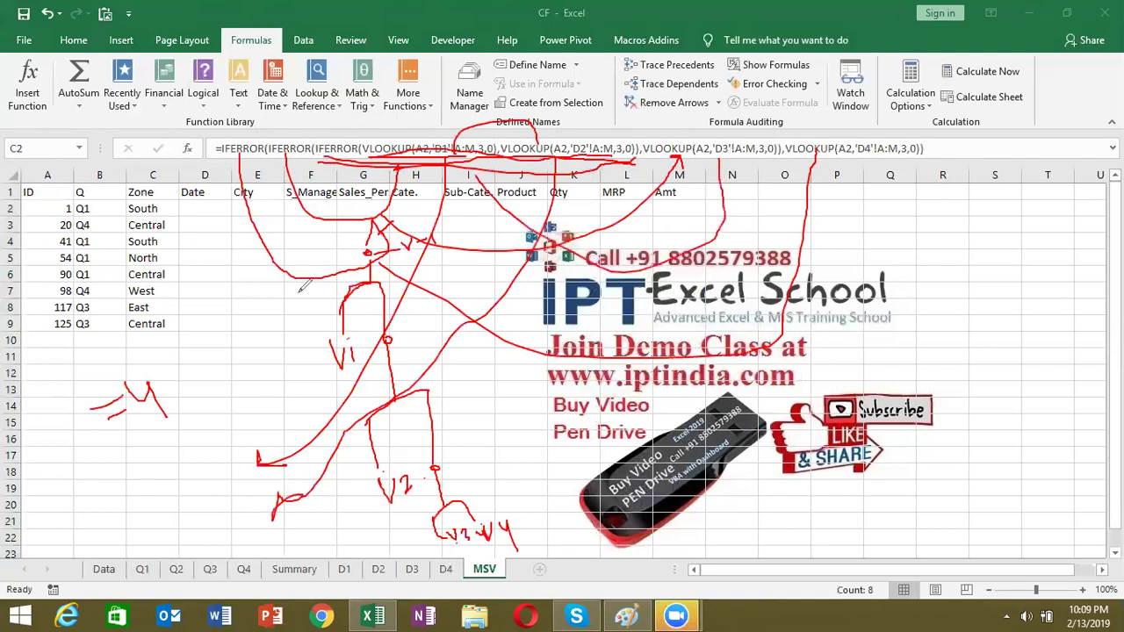
left_click_drag(332, 167, 254, 162)
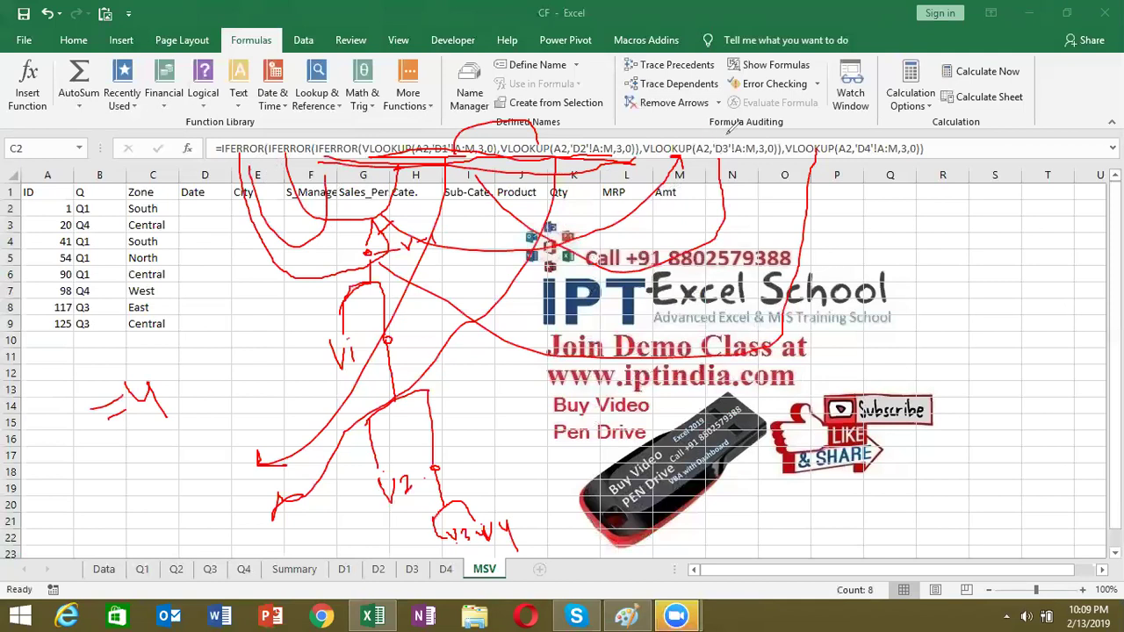
left_click_drag(741, 195, 848, 149)
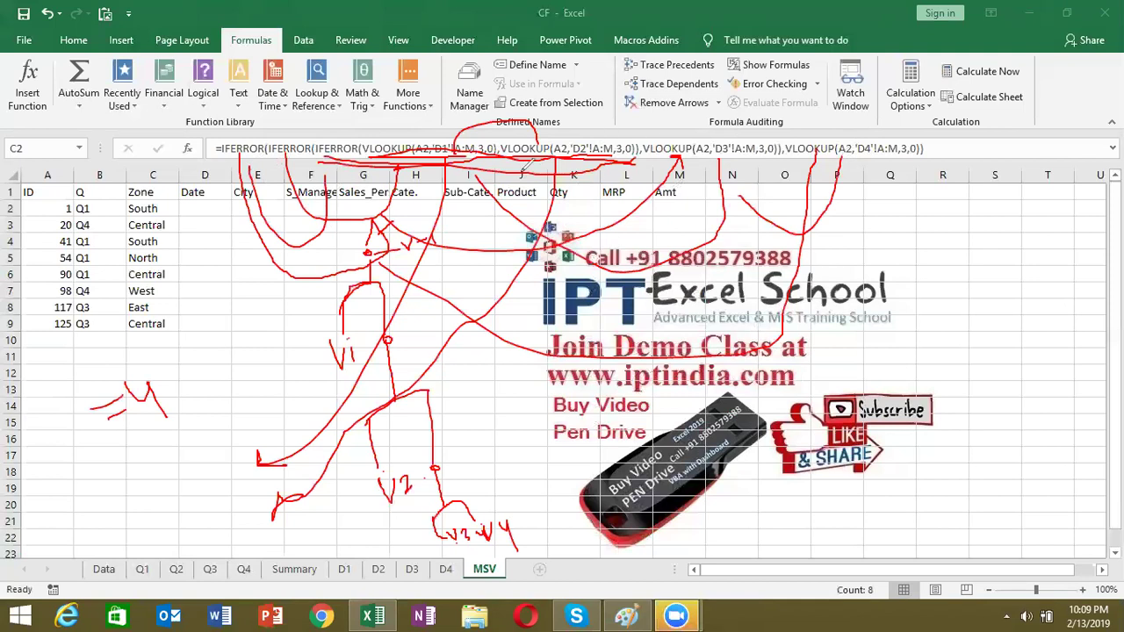
Clear all the red ink annotations from the MSV sheet
key("Escape")
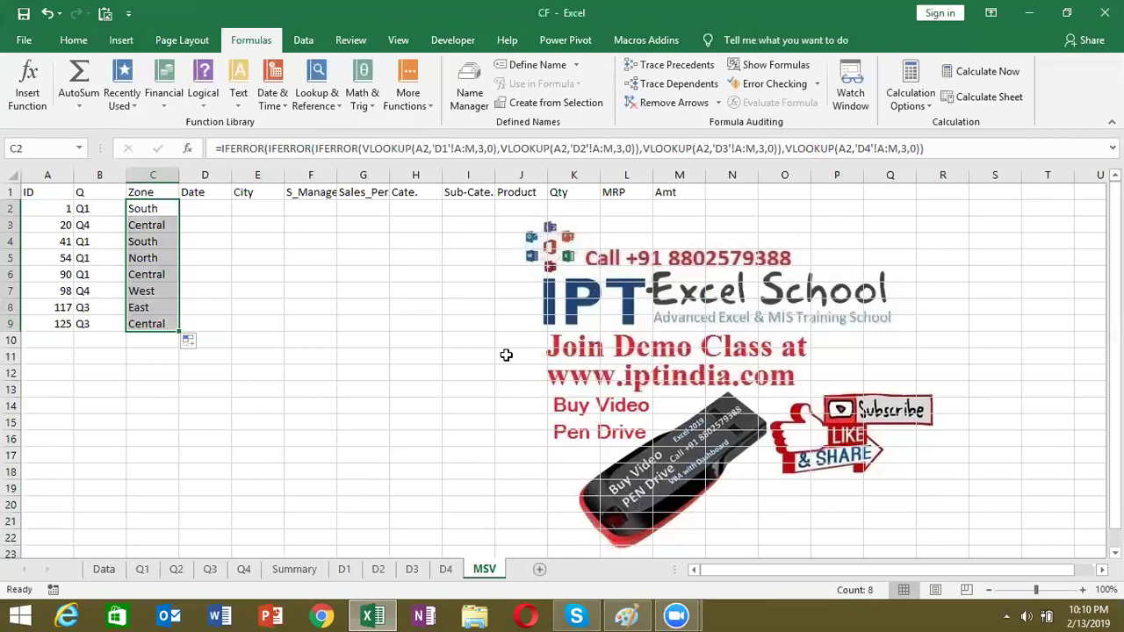
Move through the Summary, Q4, Q3 and Q1 sheets to the Data sheet
left_click(295, 570)
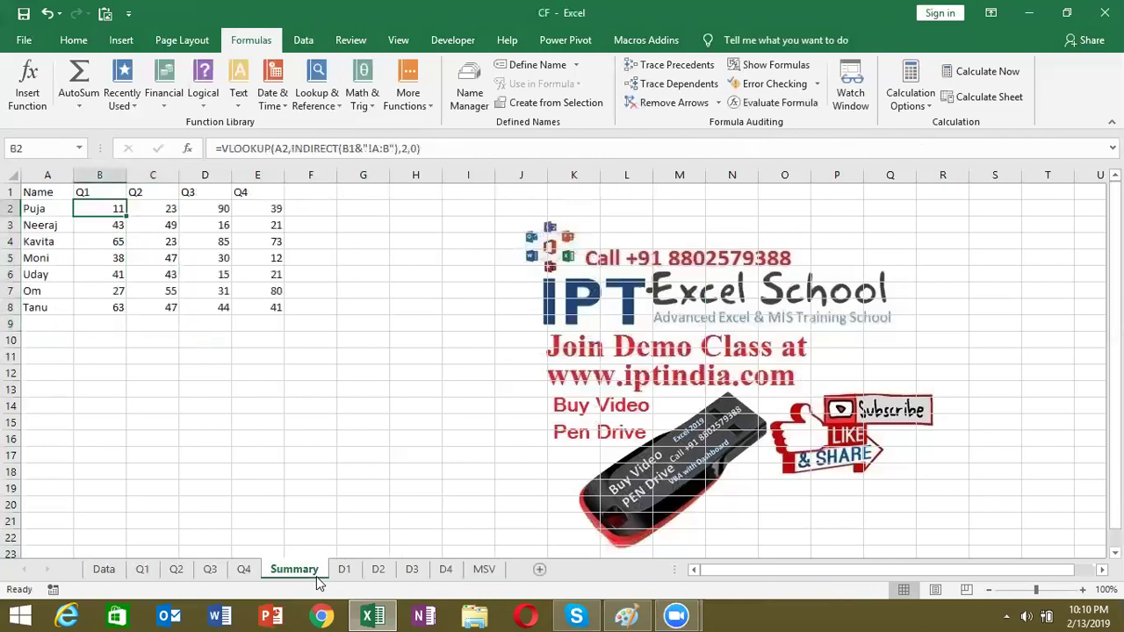
left_click(244, 570)
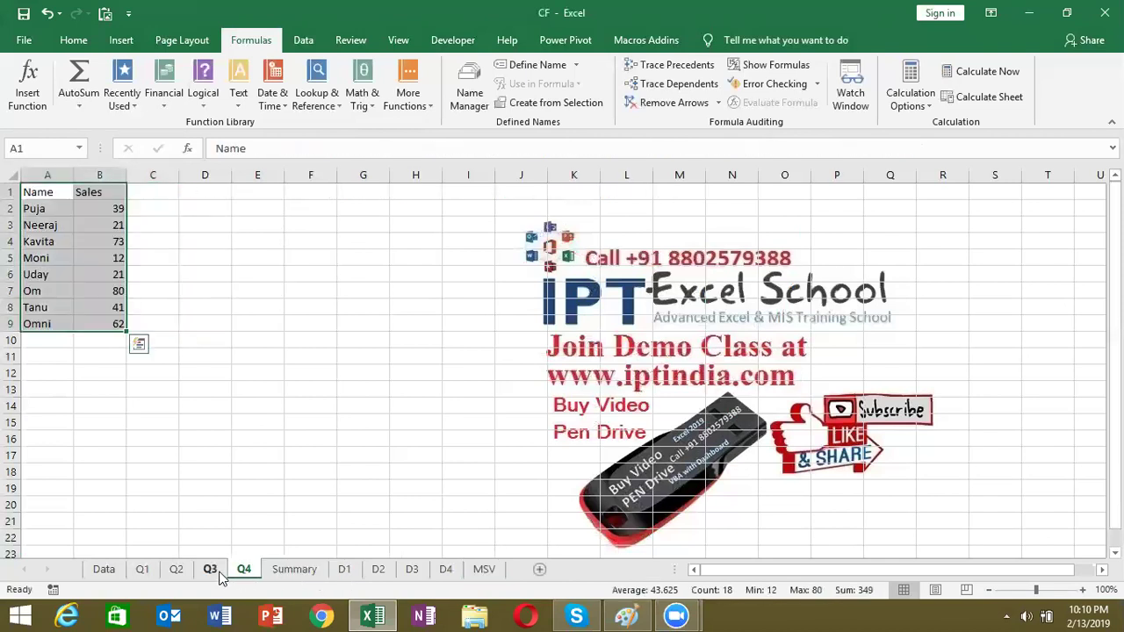
left_click(210, 570)
left_click(154, 569)
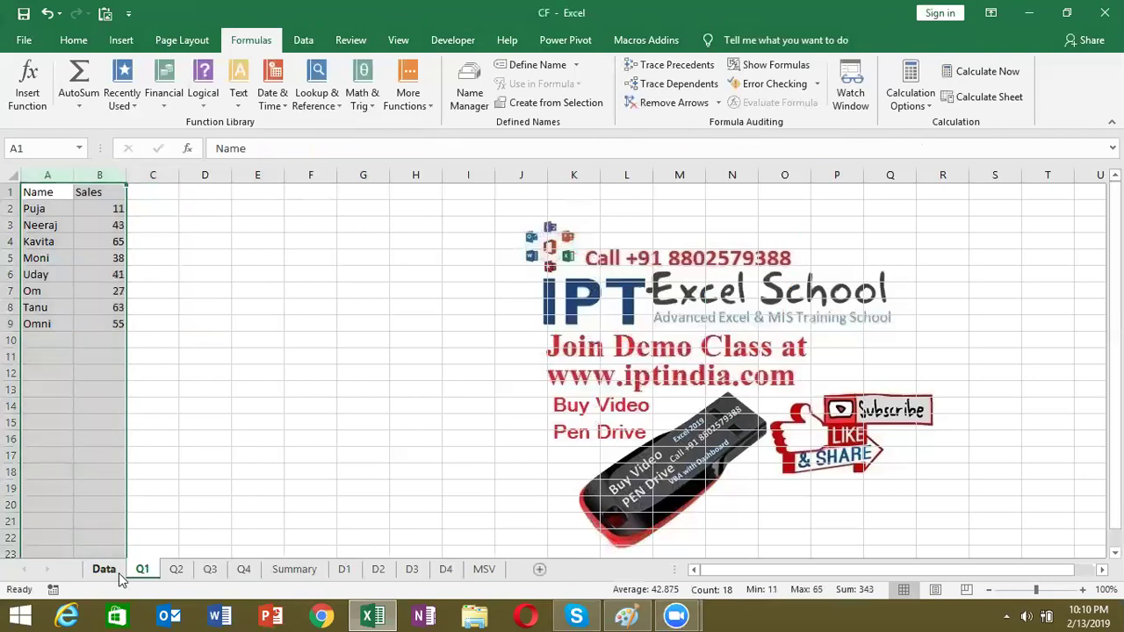
left_click(118, 574)
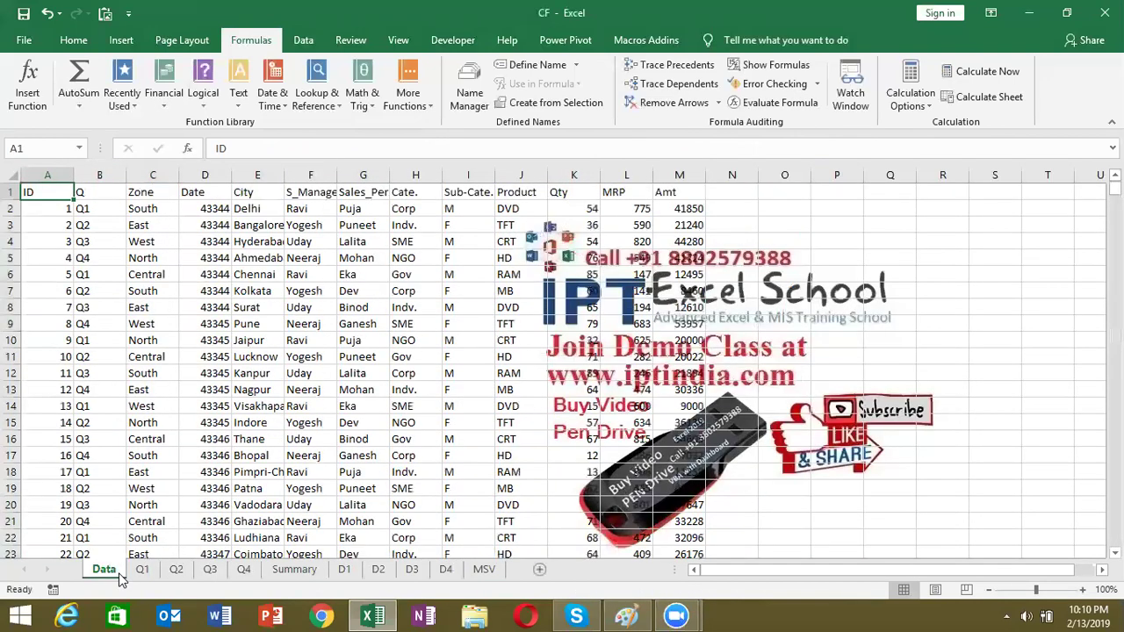
Copy Data's Zone-to-Amt block down to the last row and add a blank Sheet11
key("Right")
key("Right")
key("shift+Right")
key("shift+Right")
key("shift+Right")
key("shift+Right")
key("shift+Right")
key("shift+Right")
key("shift+Right")
key("shift+Right")
key("shift+Right")
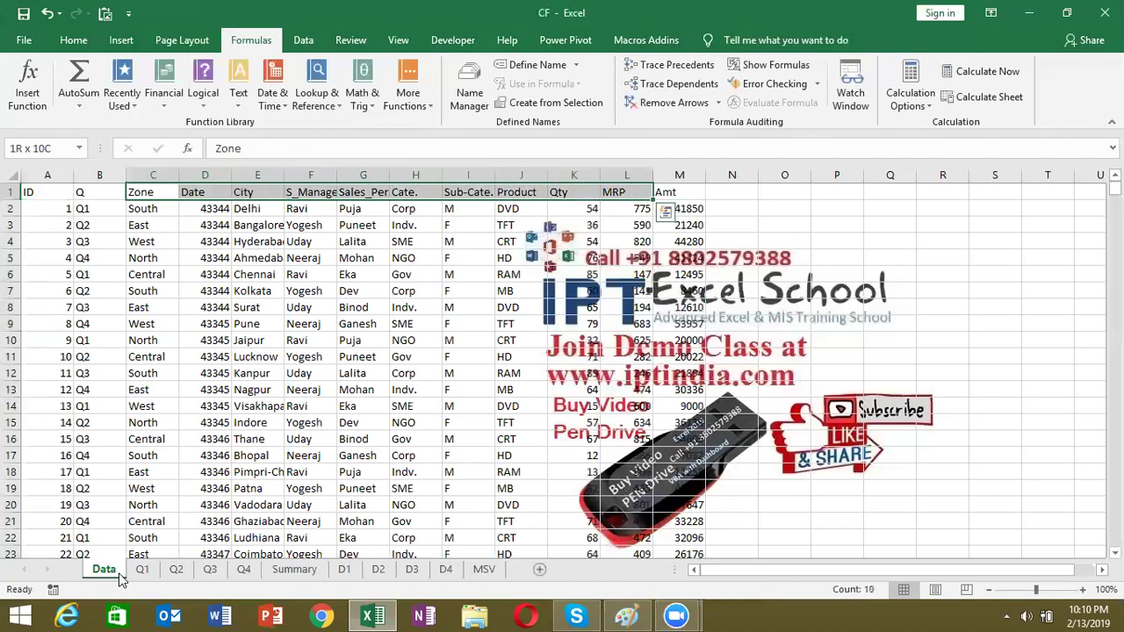
key("ctrl+q")
key("Right")
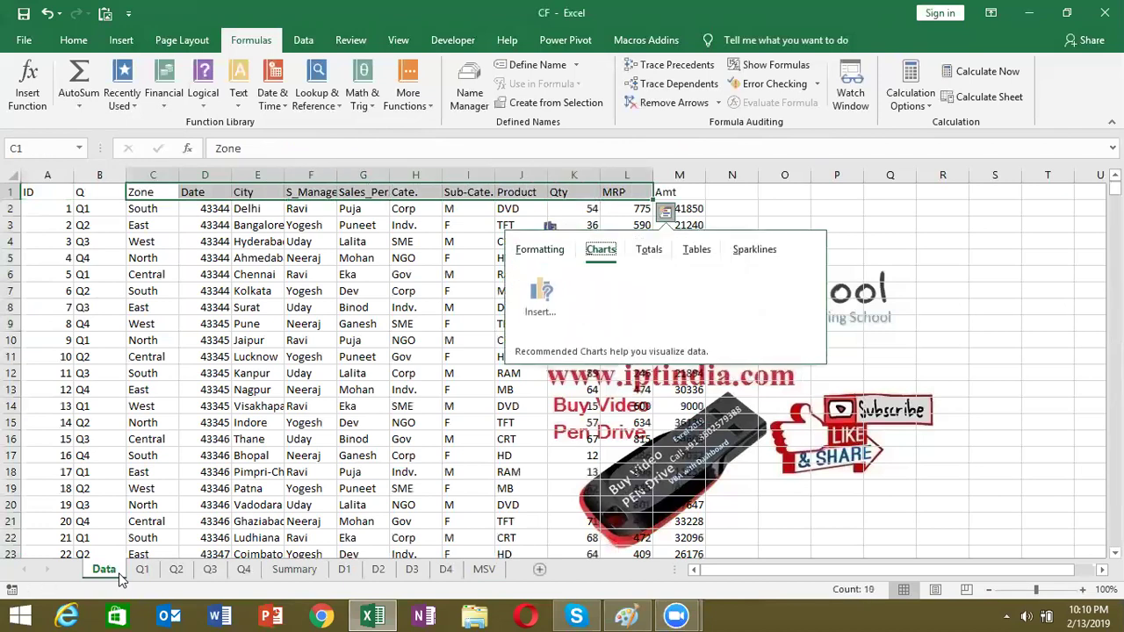
key("Escape")
key("shift+Right")
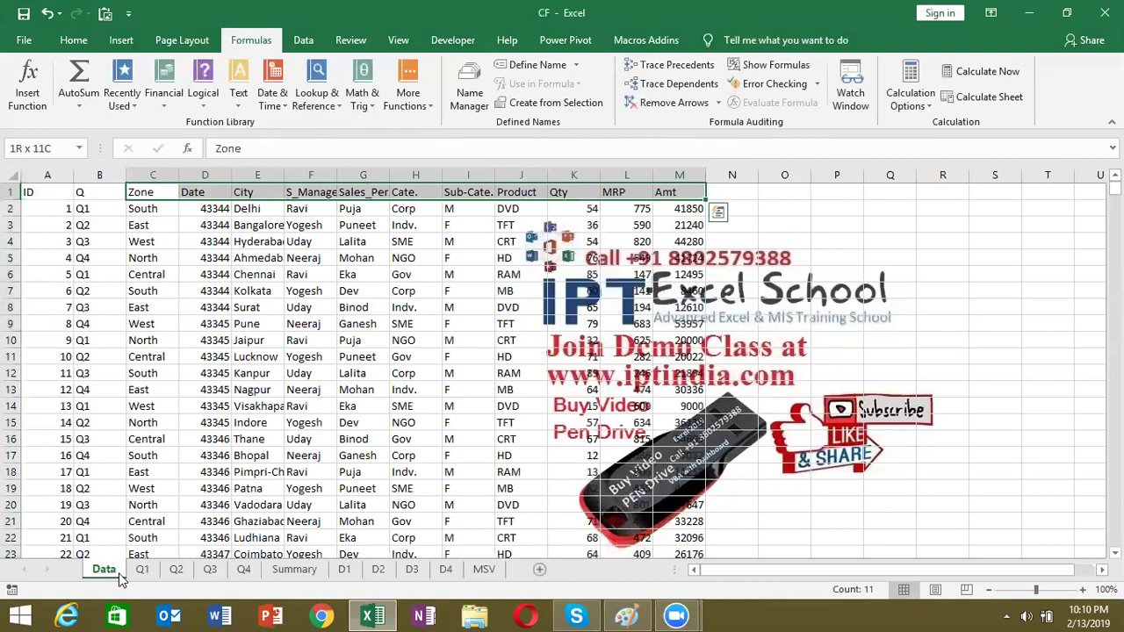
key("ctrl+shift+Down")
key("ctrl+c")
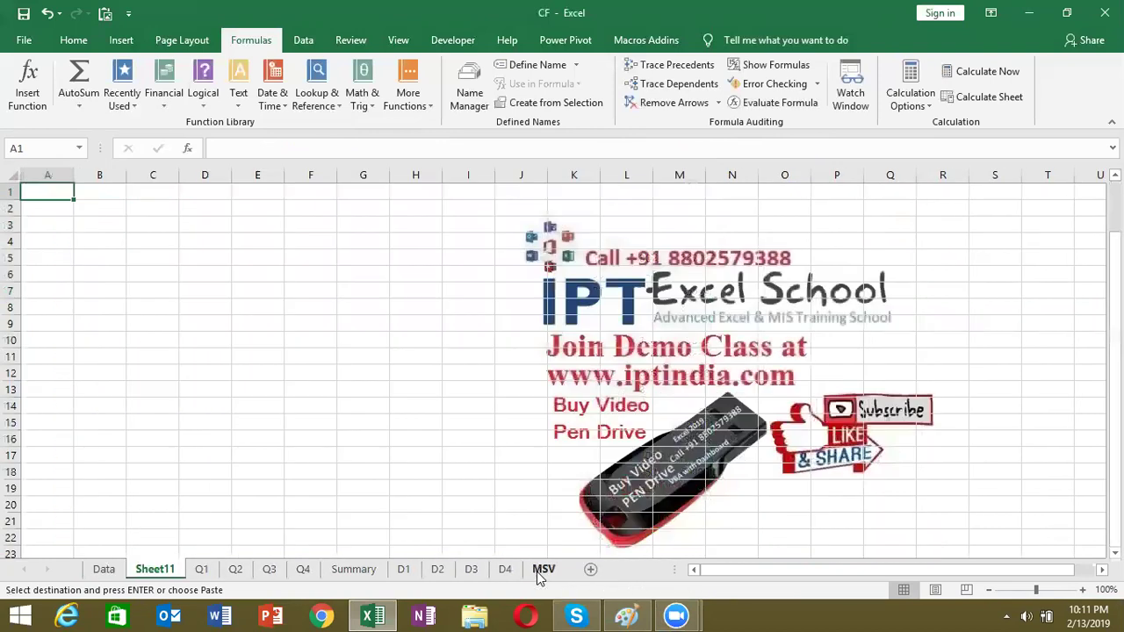
left_click(539, 572)
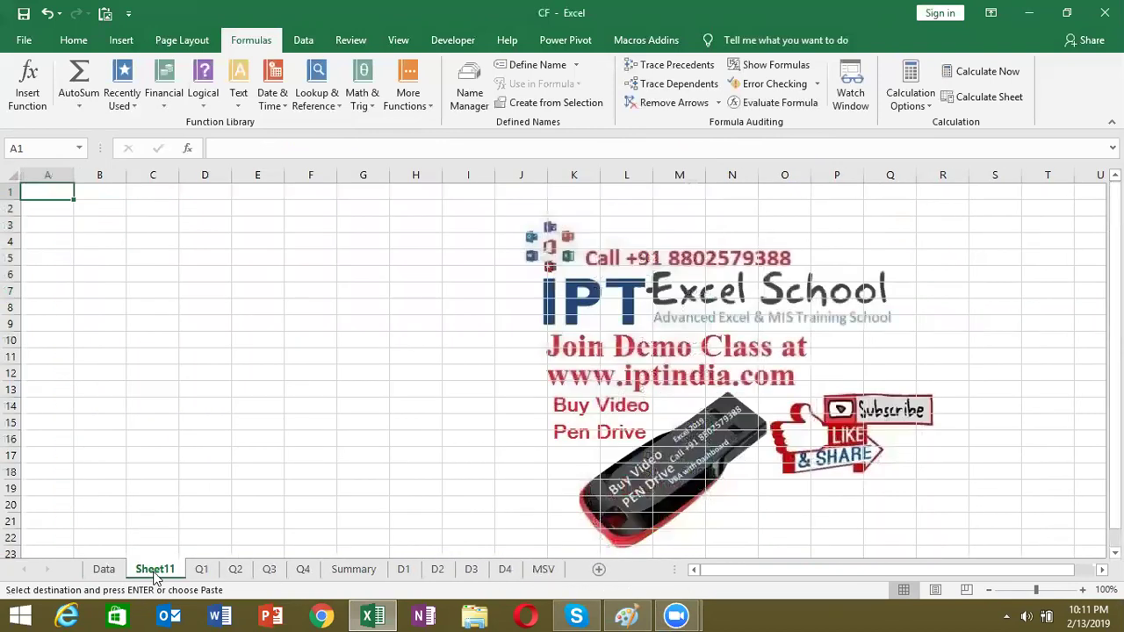
left_click_drag(151, 573, 594, 531)
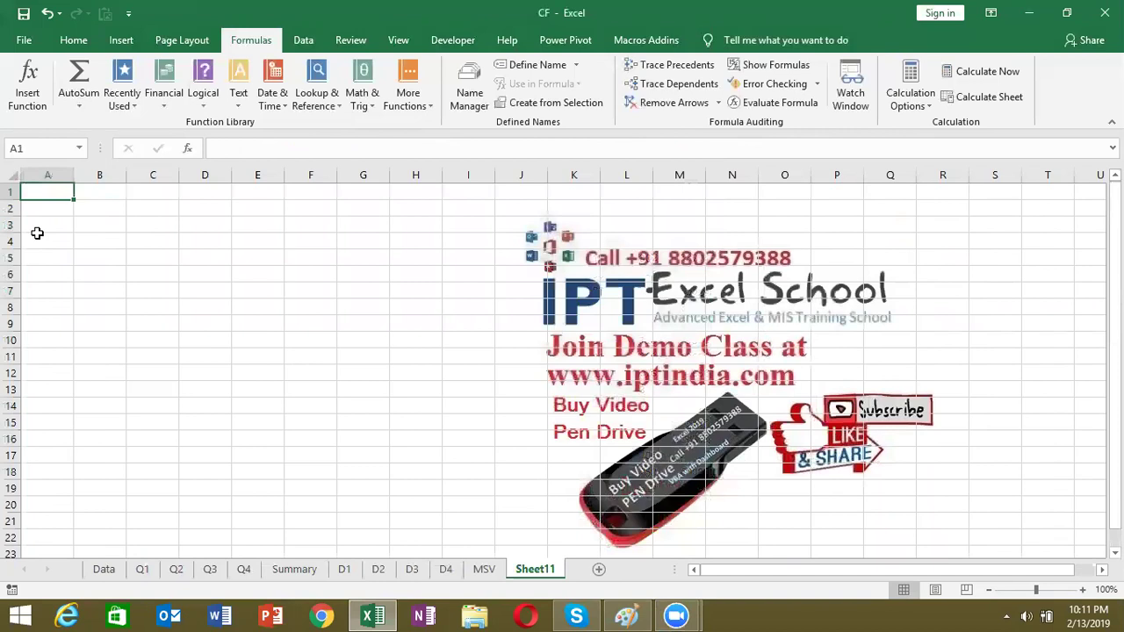
left_click(110, 581)
key("ctrl+c")
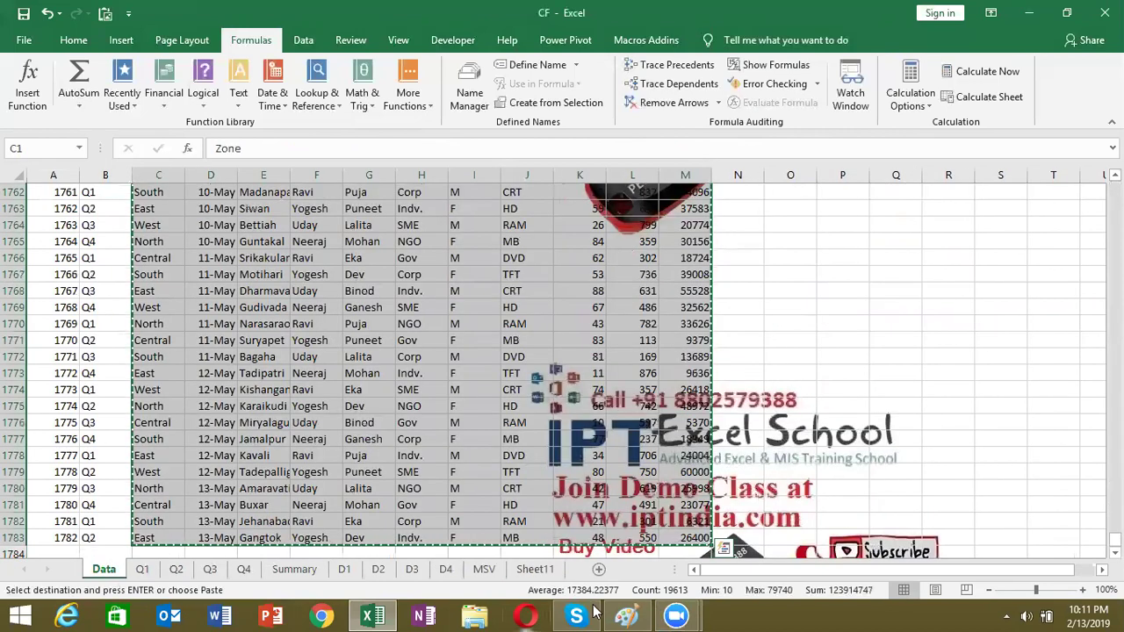
left_click(538, 570)
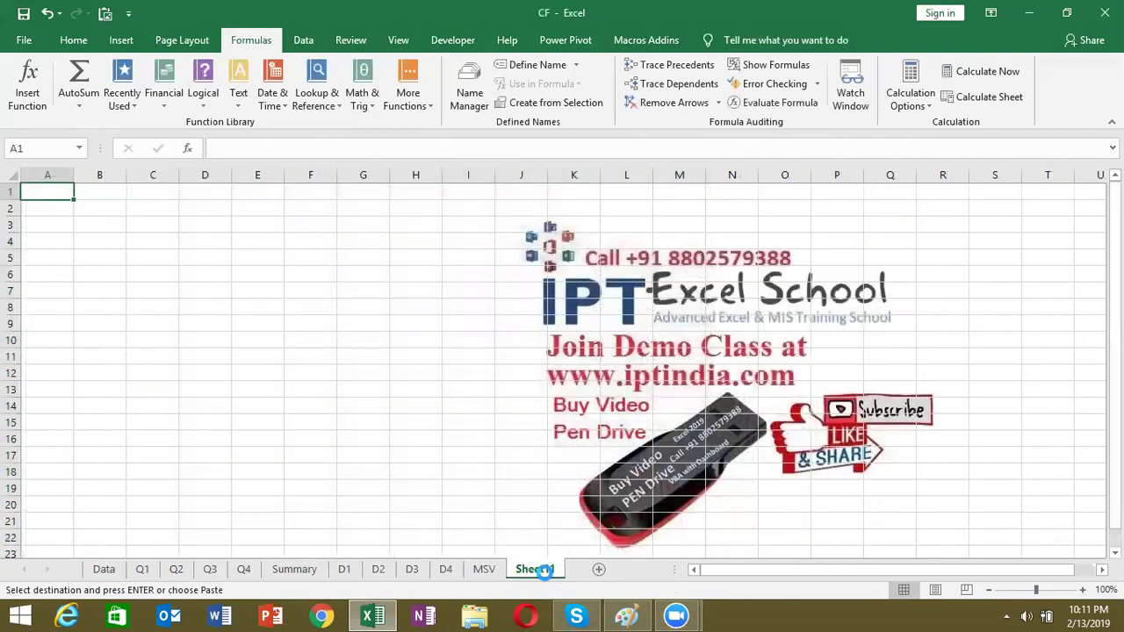
key("ctrl+v")
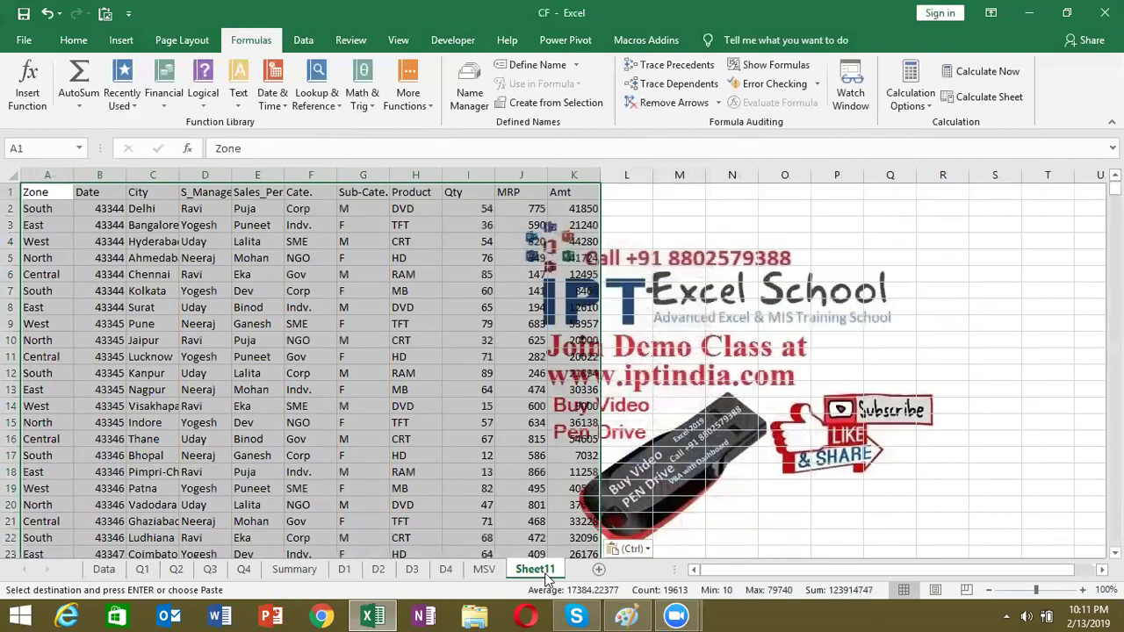
left_click(96, 183)
left_click(99, 175)
key("ctrl+minus")
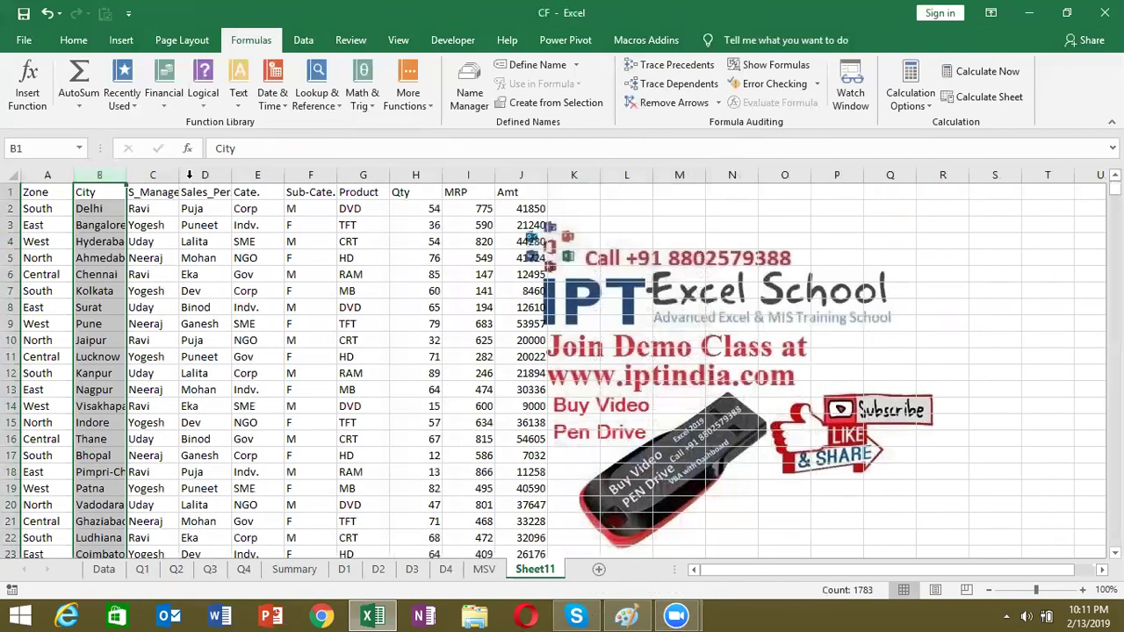
left_click_drag(189, 175, 245, 185)
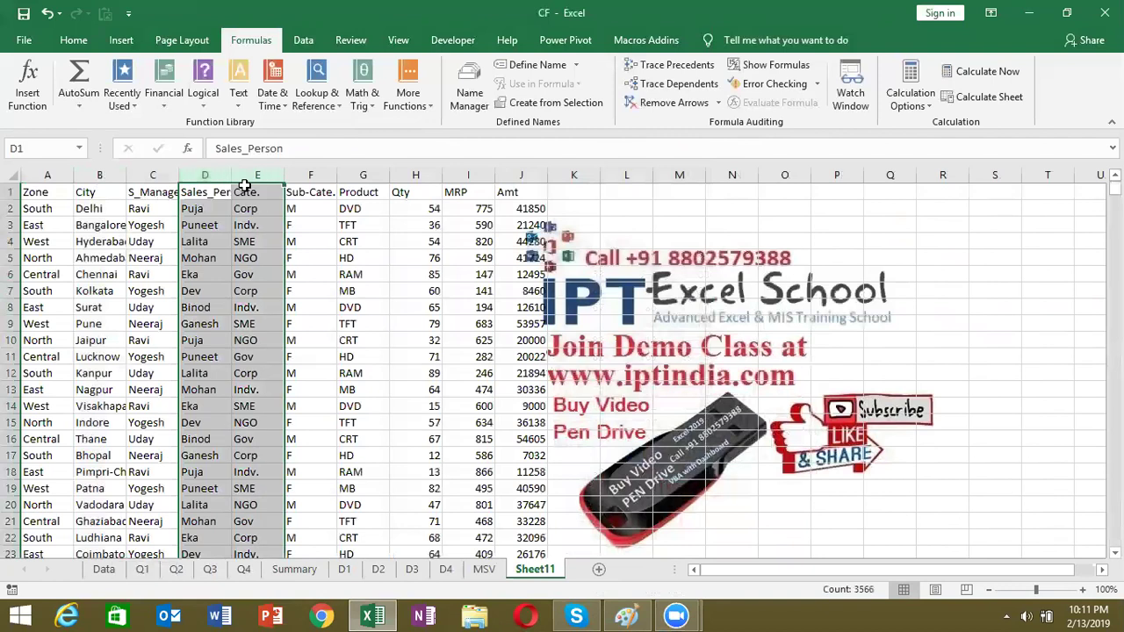
key("ctrl+minus")
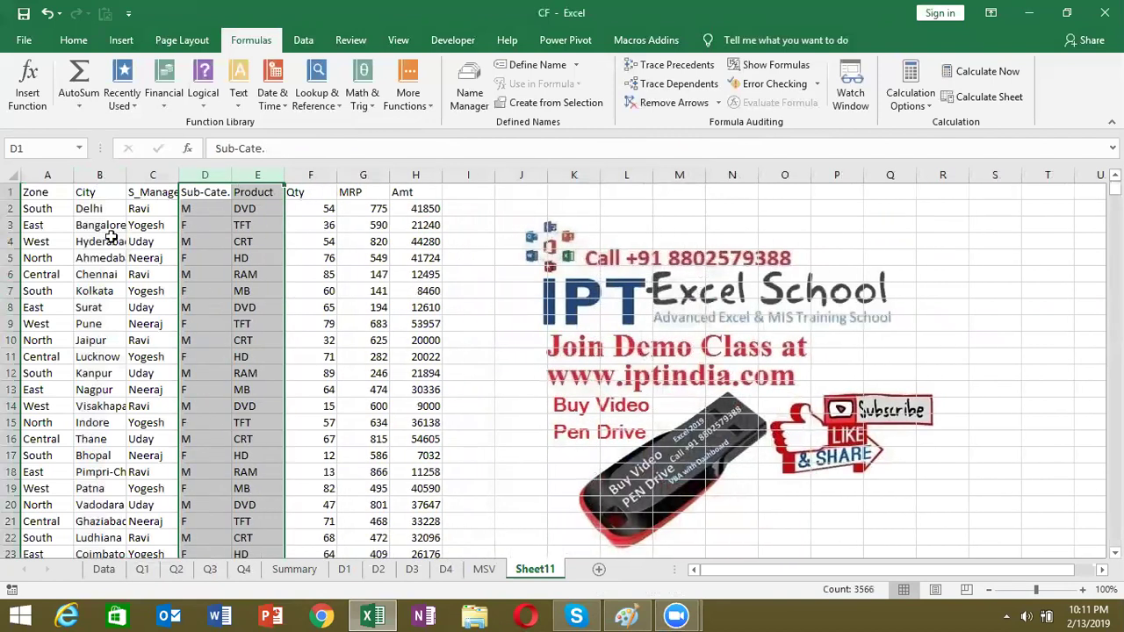
left_click(58, 239)
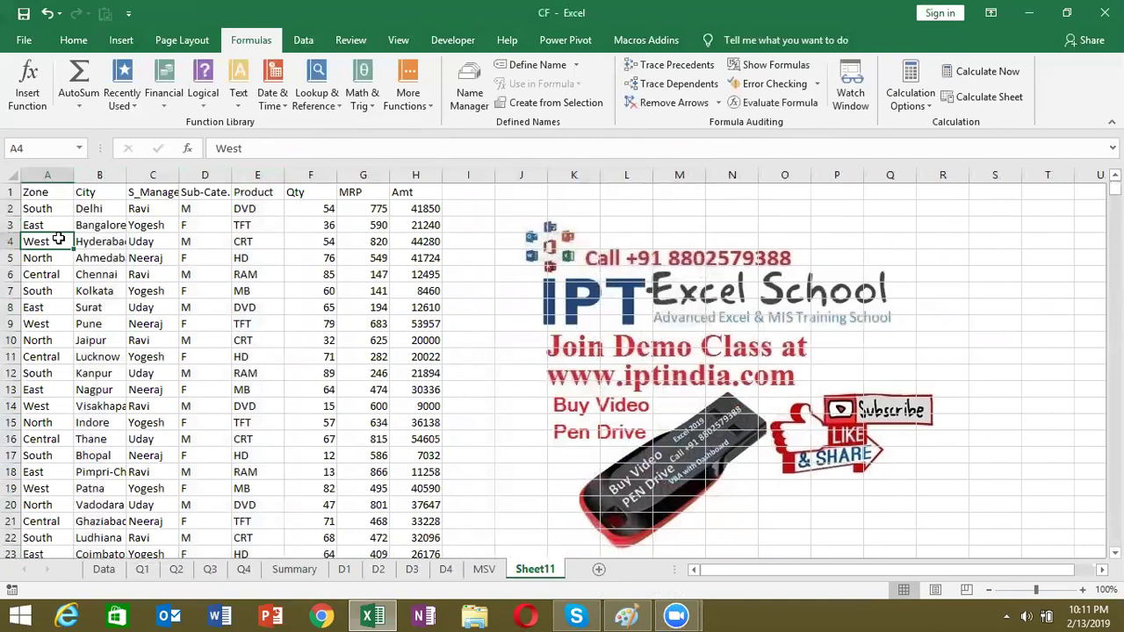
left_click(50, 168)
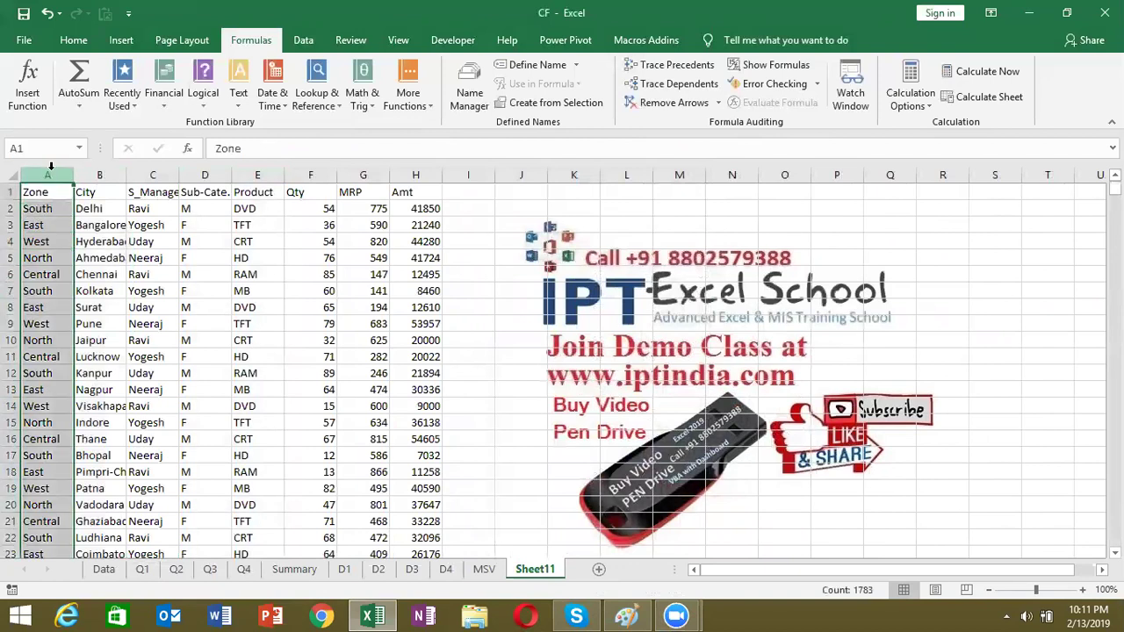
Copy the Zone-to-Amt header row to O3 and add an 'Sr' heading in N3
left_click_drag(49, 198, 48, 250)
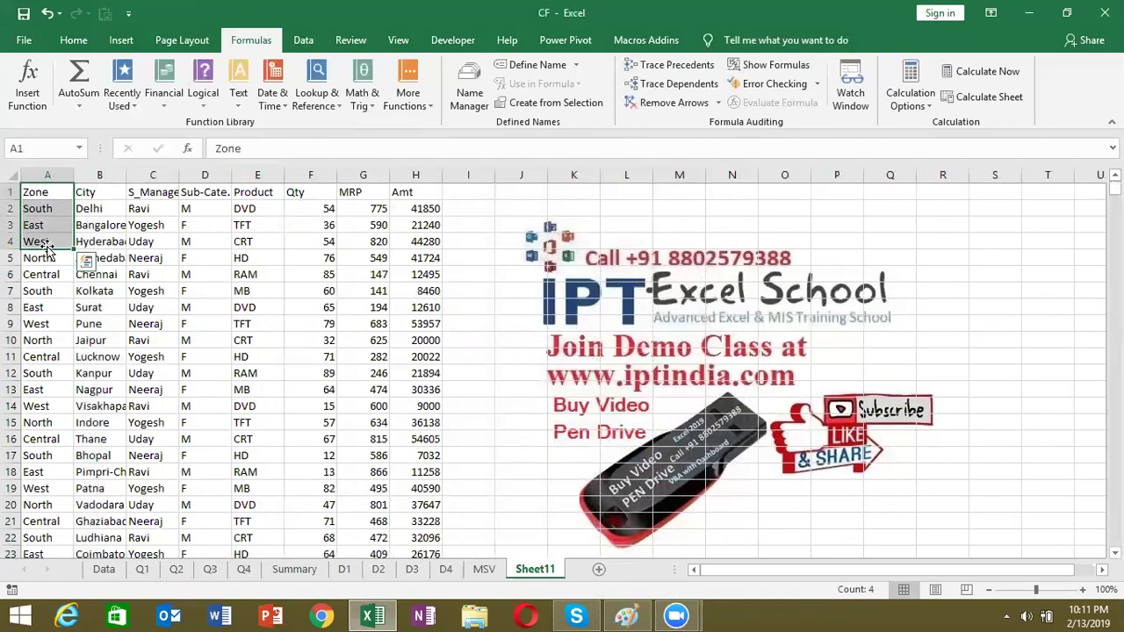
left_click_drag(44, 191, 391, 192)
key("ctrl+c")
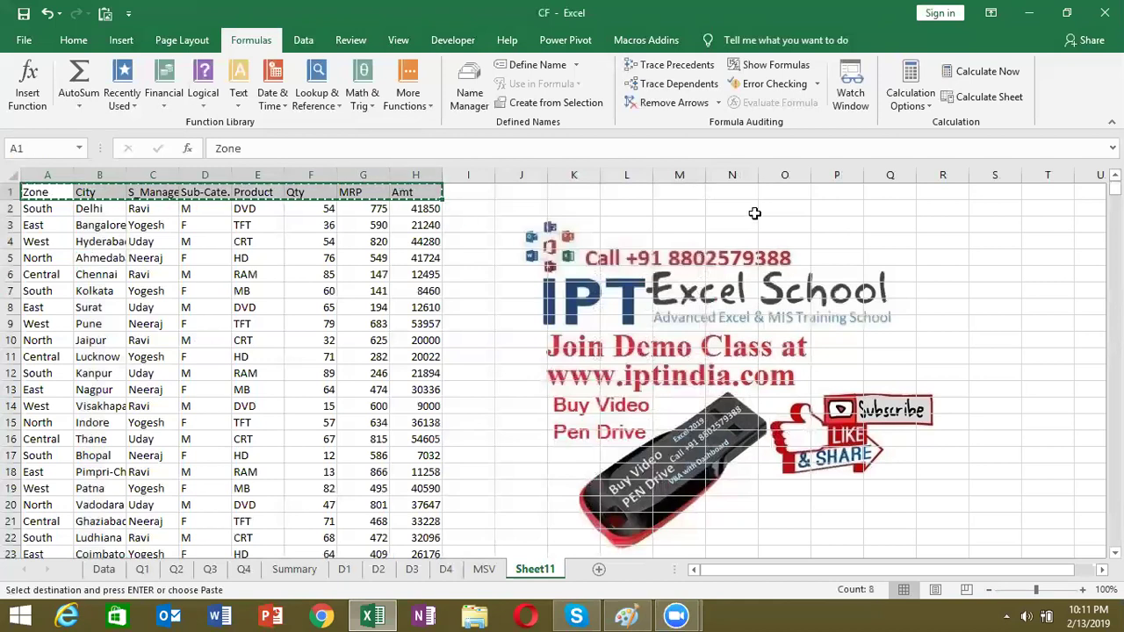
left_click(783, 230)
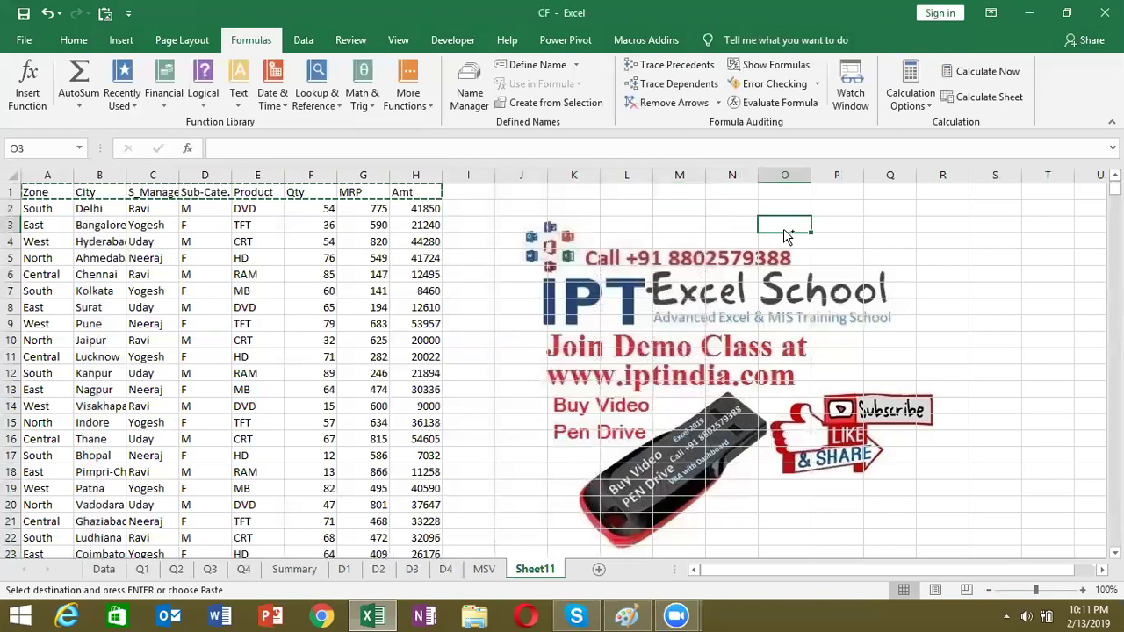
key("ctrl+v")
left_click(739, 226)
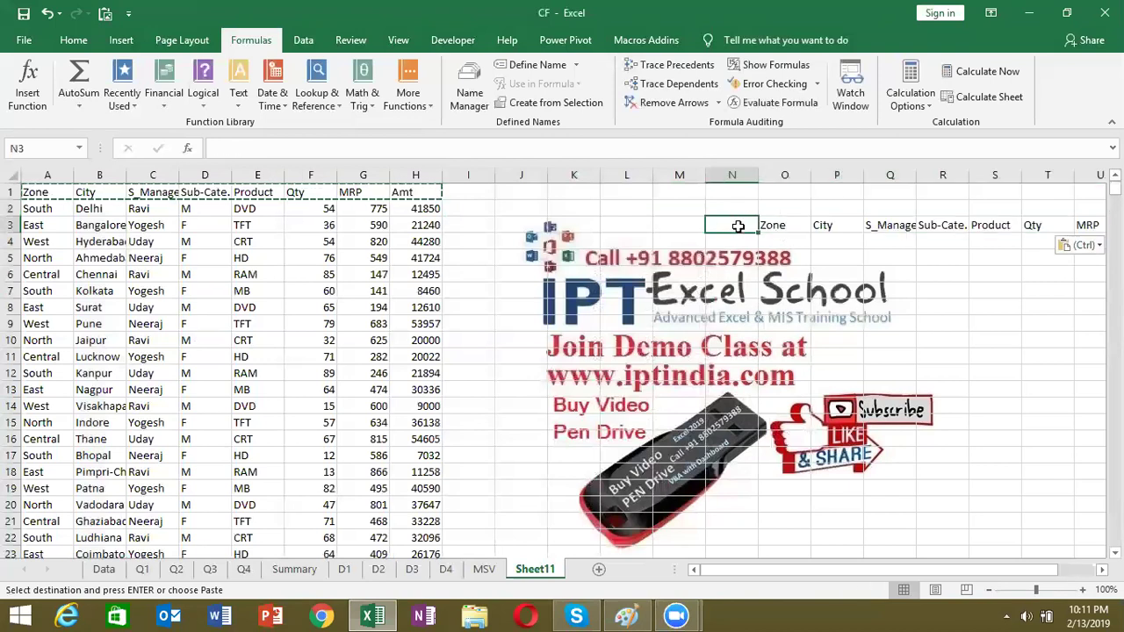
type("Sr")
left_click(626, 192)
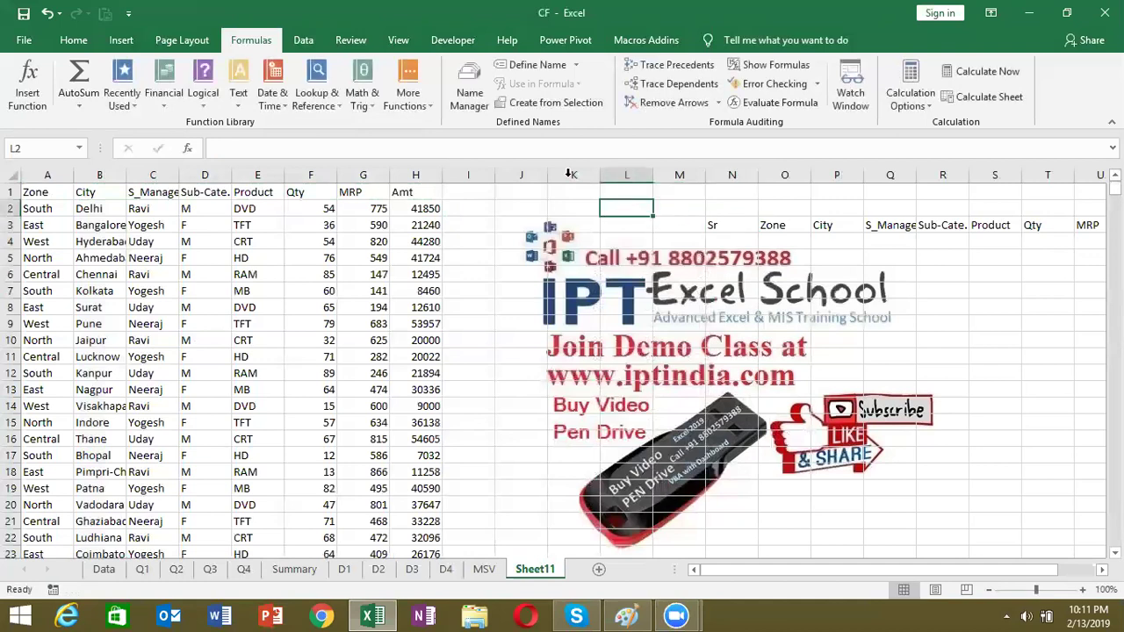
Delete columns J:L and move the Zone heading up to K1
left_click(520, 175)
left_click_drag(566, 175, 602, 175)
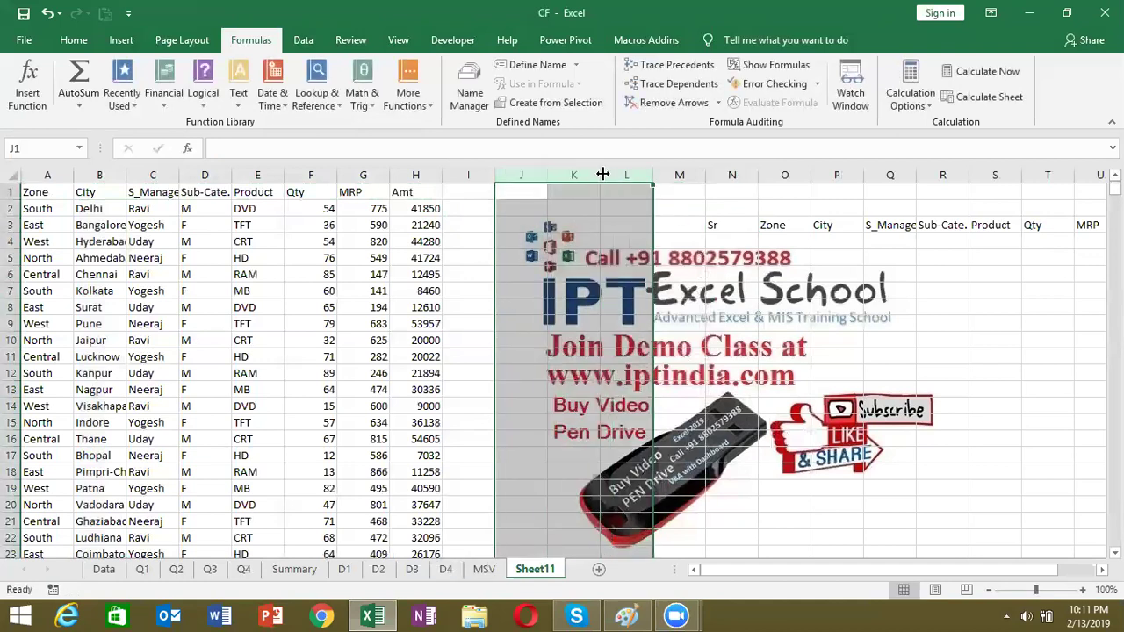
key("ctrl+minus")
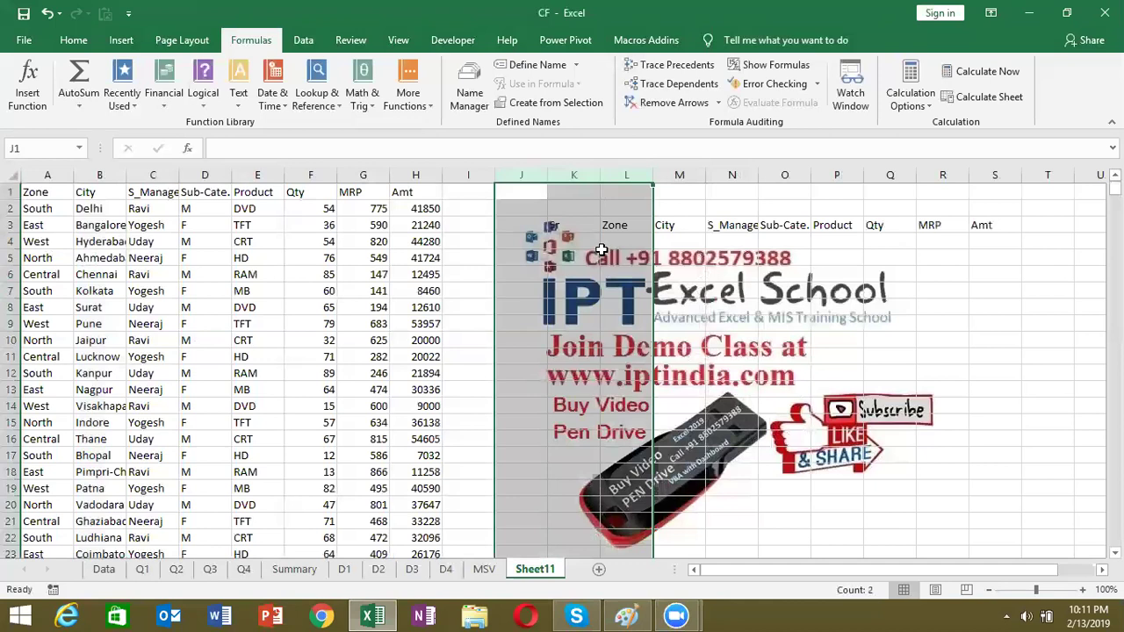
left_click(606, 256)
left_click_drag(613, 216, 556, 193)
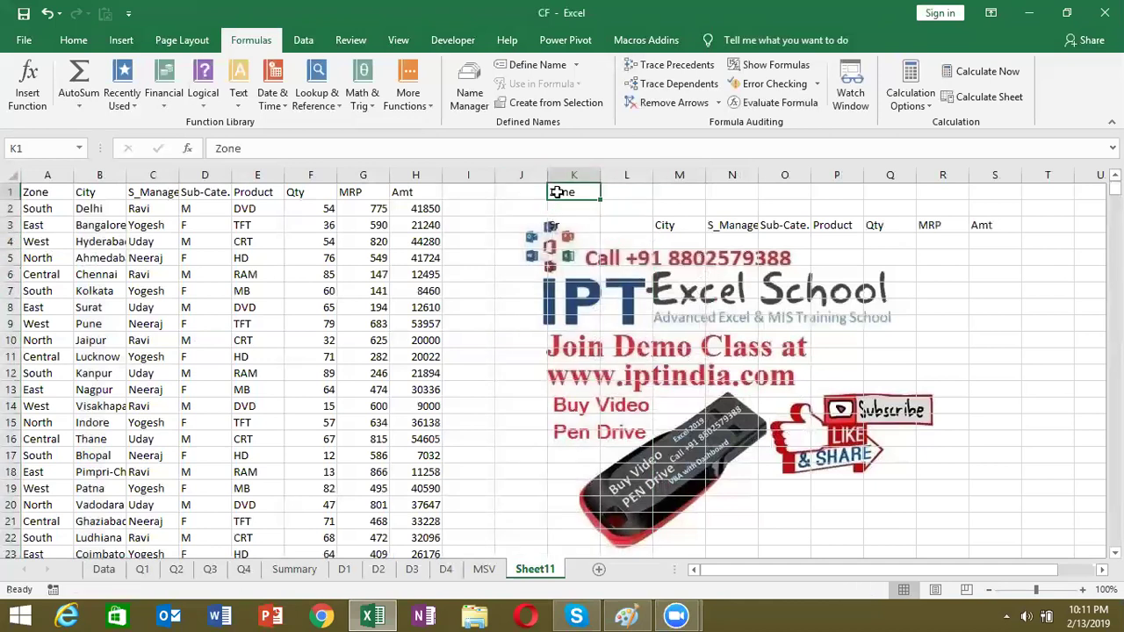
Enter 'Sr' in L3 and 'Each' in L1 beside the Zone label
left_click(619, 225)
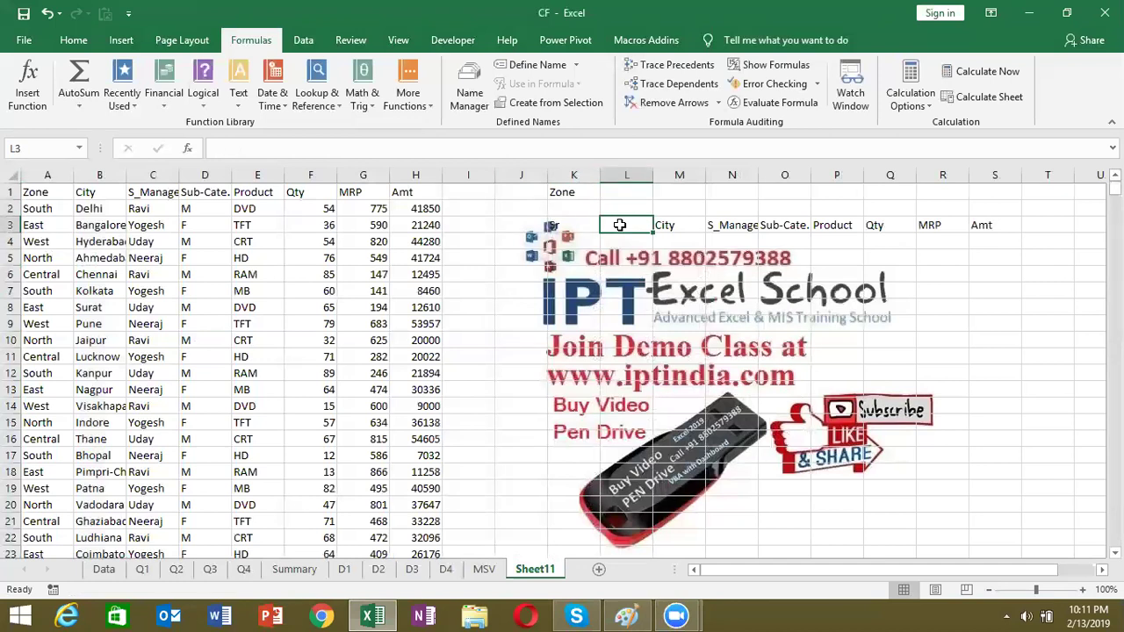
type("S")
key("Return")
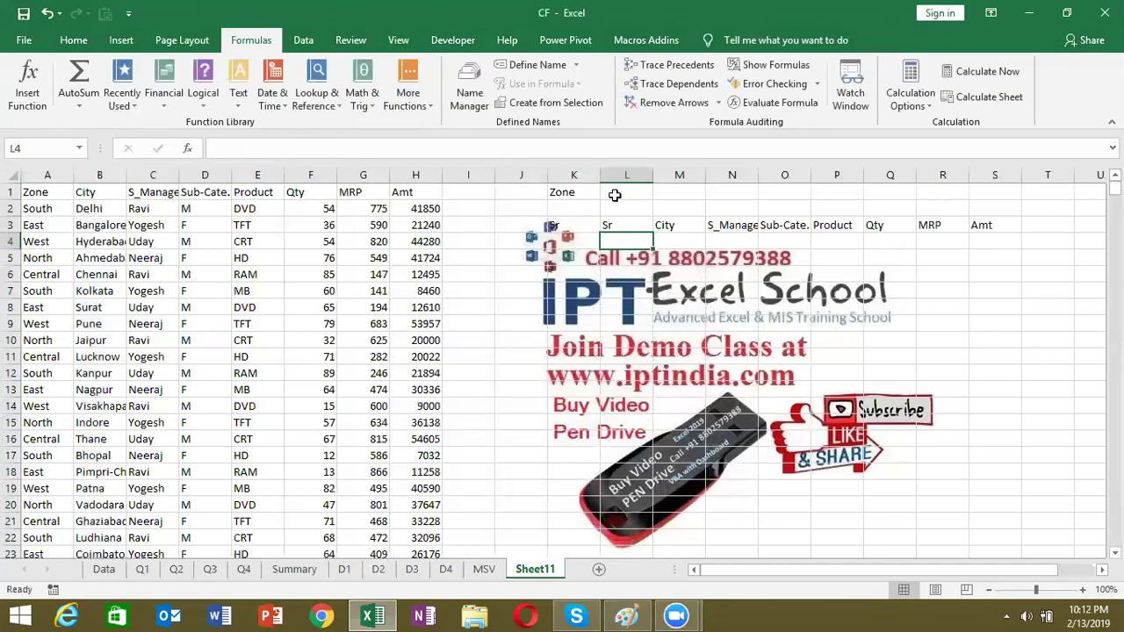
left_click(615, 195)
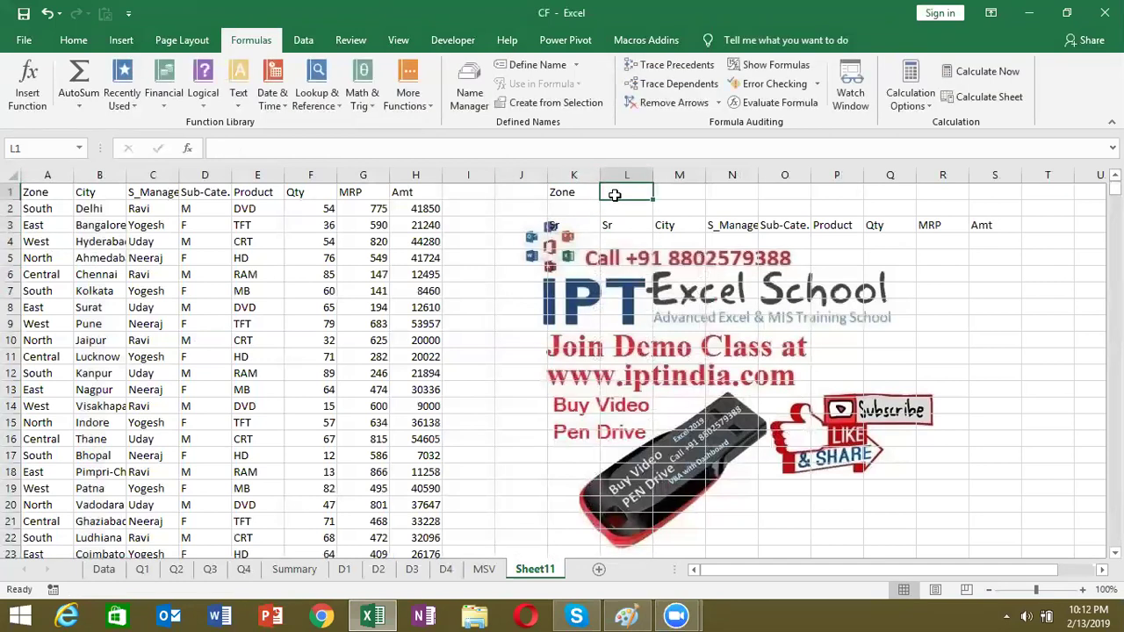
type("Each")
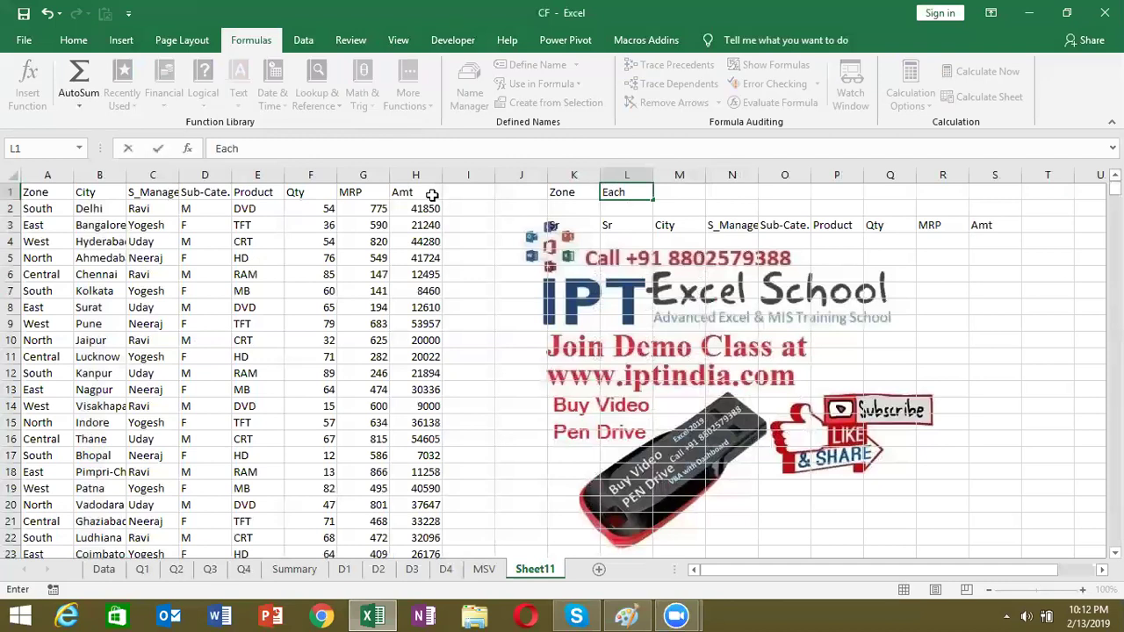
left_click(219, 212)
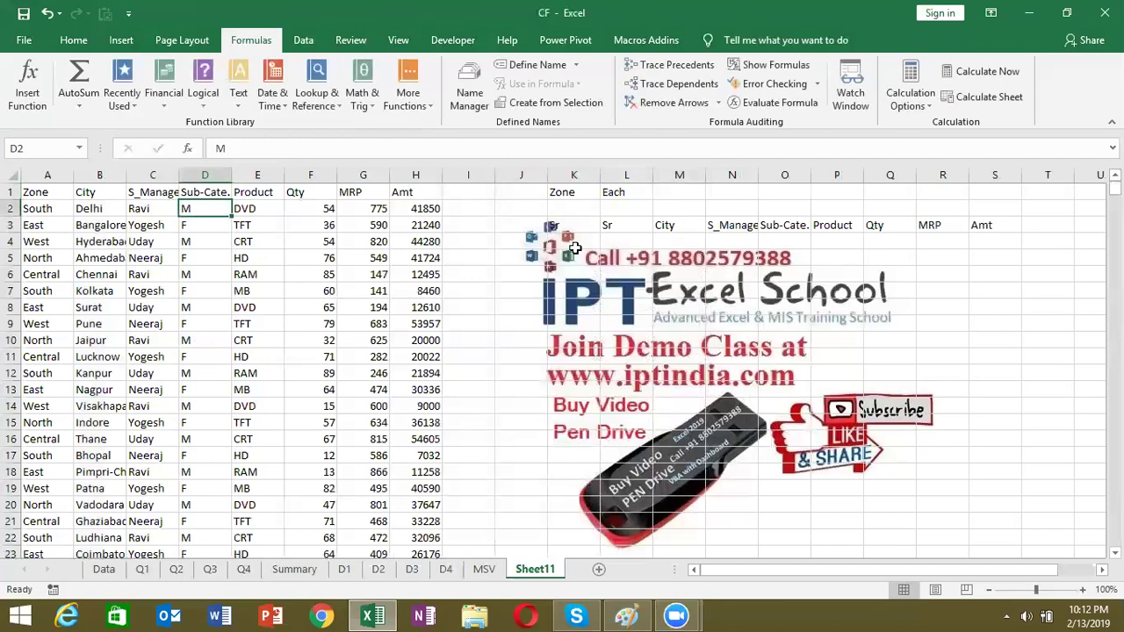
left_click_drag(619, 237, 1037, 498)
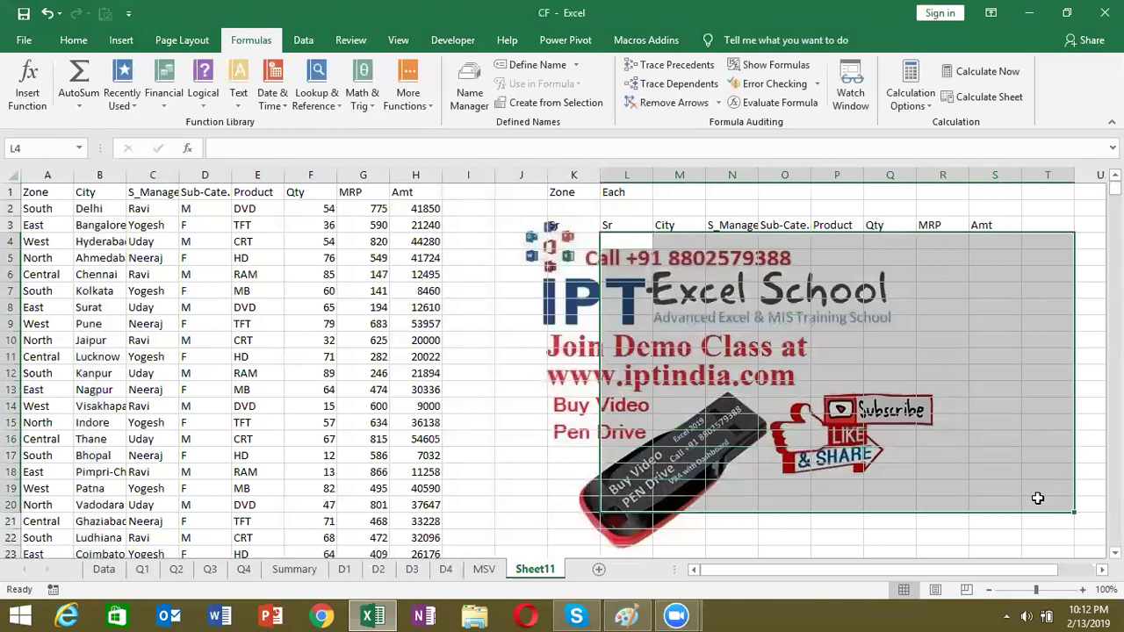
left_click(54, 194)
Filter the Zone column to East only and inspect the selected East rows
key("ctrl+shift+l")
left_click(65, 193)
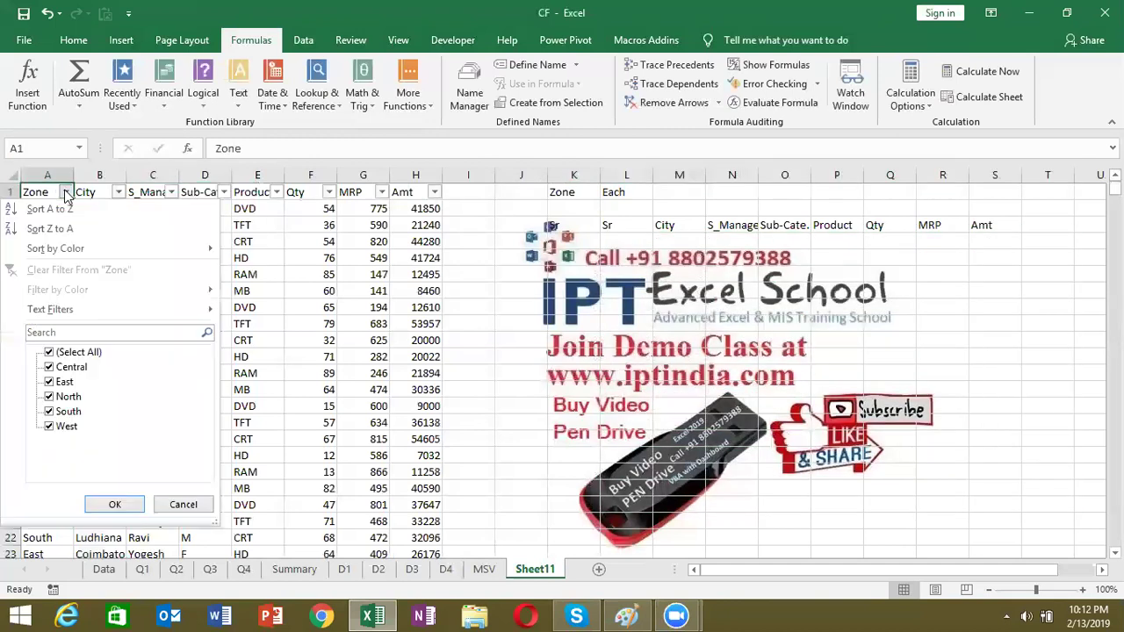
left_click(49, 352)
left_click(49, 382)
left_click(104, 505)
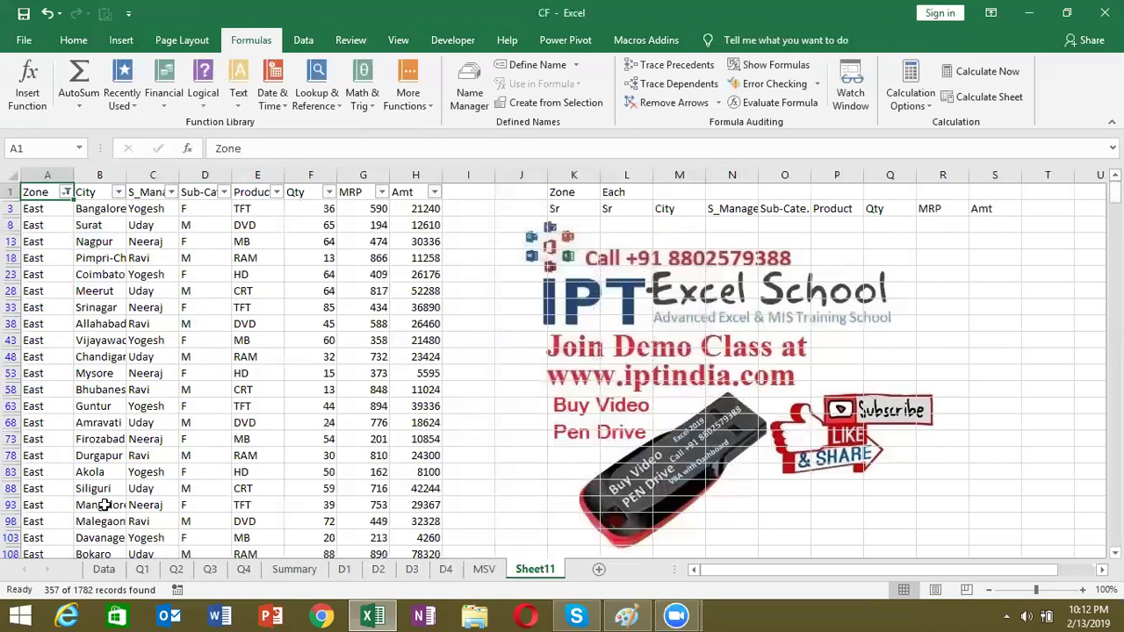
left_click(40, 225)
key("Up")
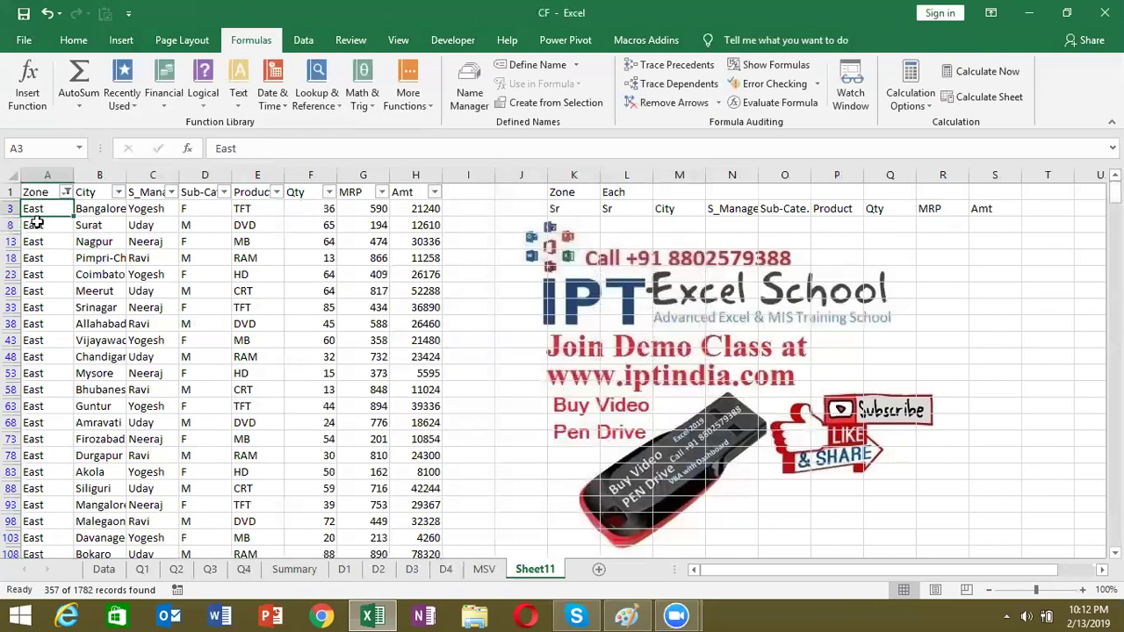
key("ctrl+shift+Right")
key("ctrl+shift+Down")
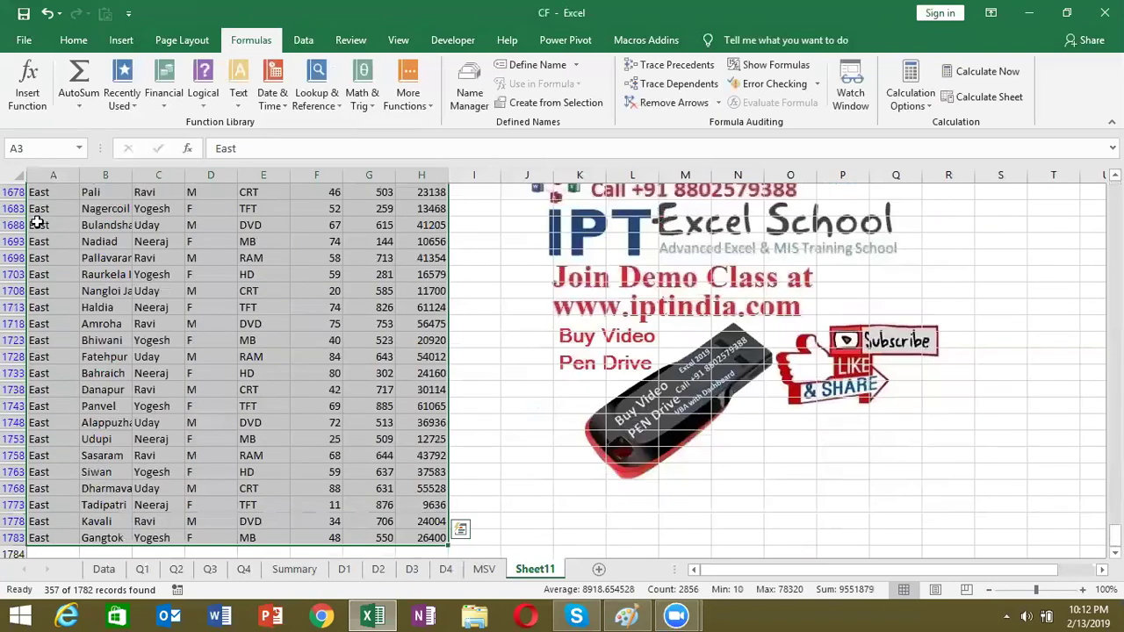
key("ctrl+shift+Up")
key("ctrl+shift+Left")
key("ctrl+shift+Down")
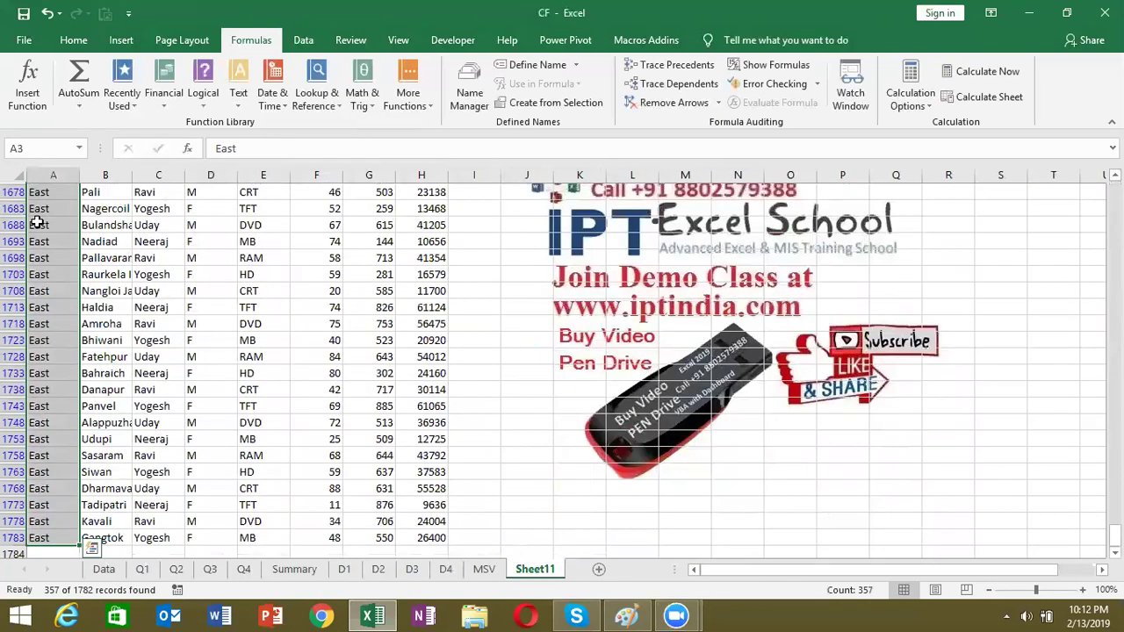
key("ctrl+Home")
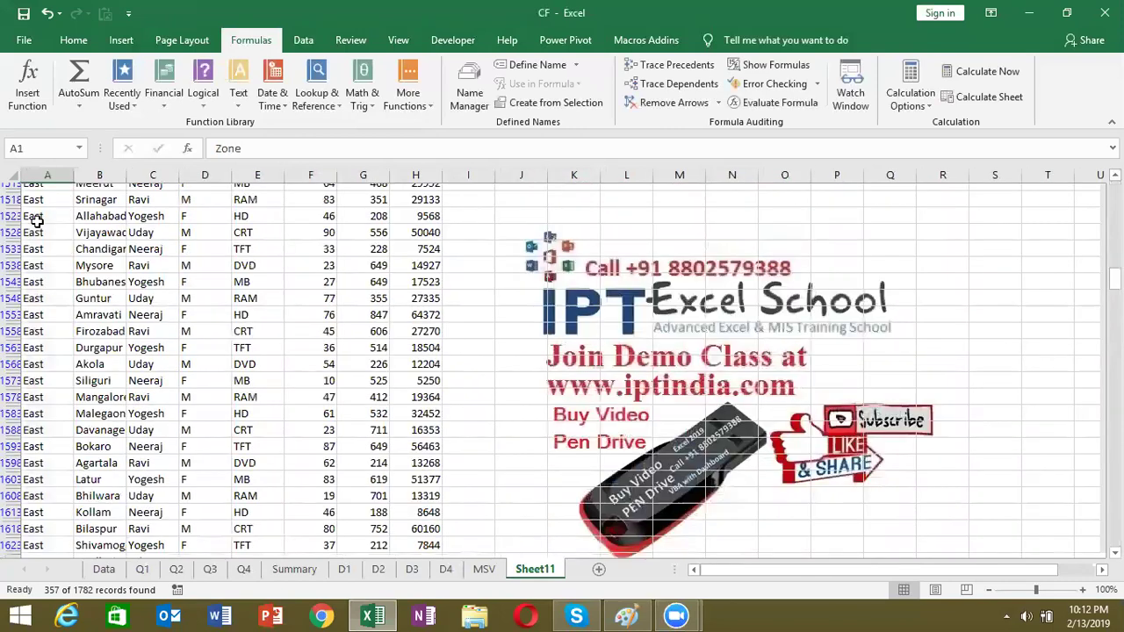
Remove the filter, clear rows 101 through 1783, and reapply the header filters
key("ctrl+shift+l")
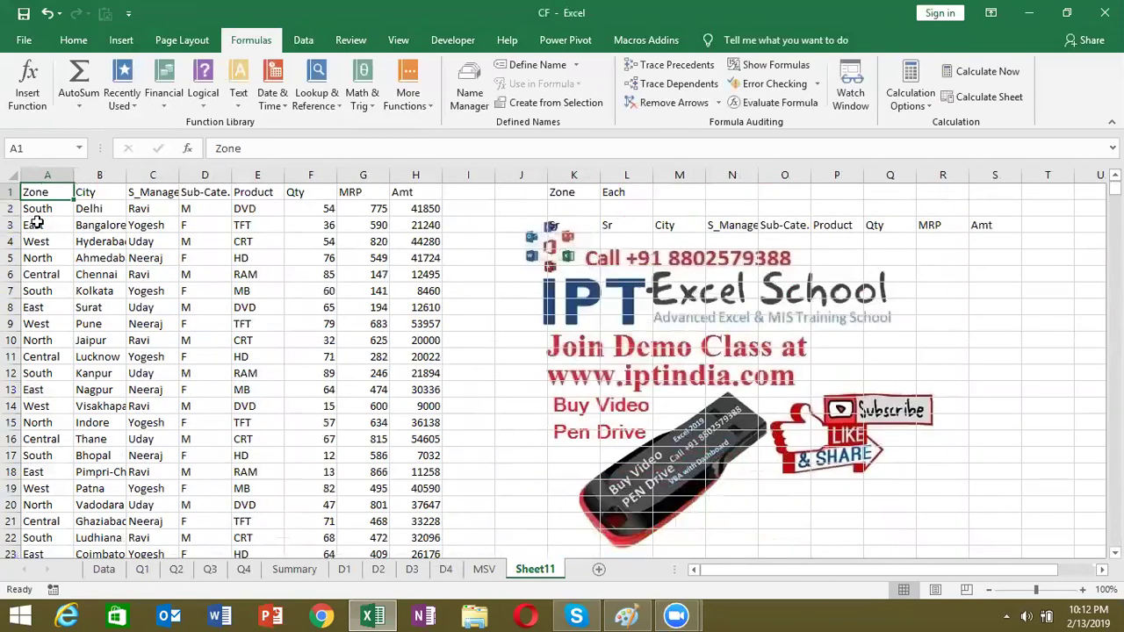
key("Down")
key("Down")
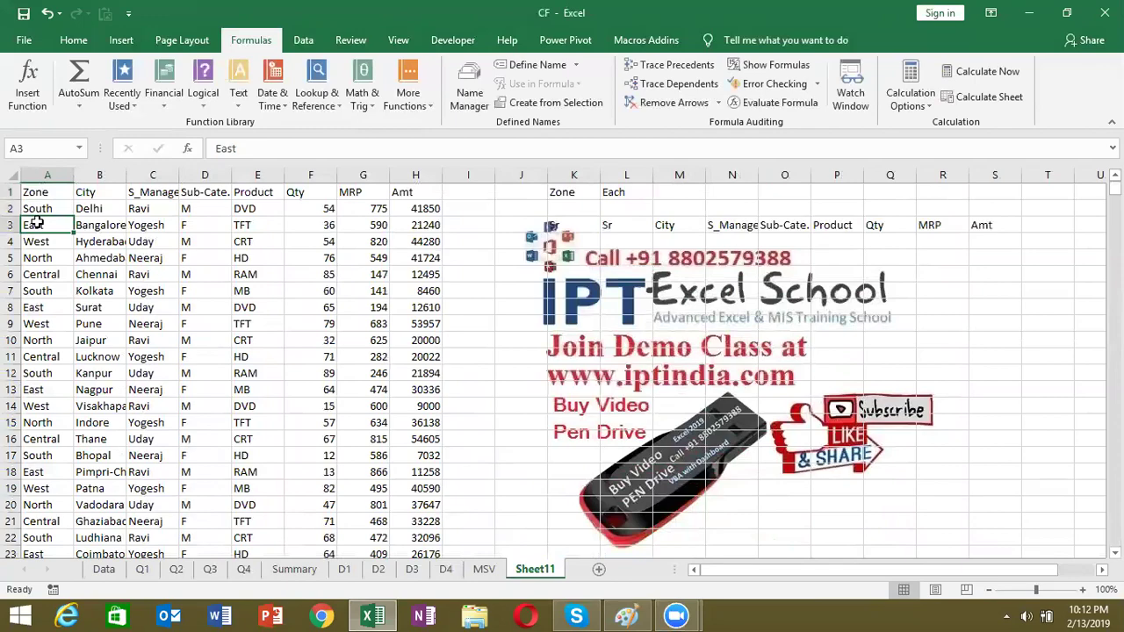
key("ctrl+Down")
key("ctrl+shift+Right")
key("ctrl+shift+Up")
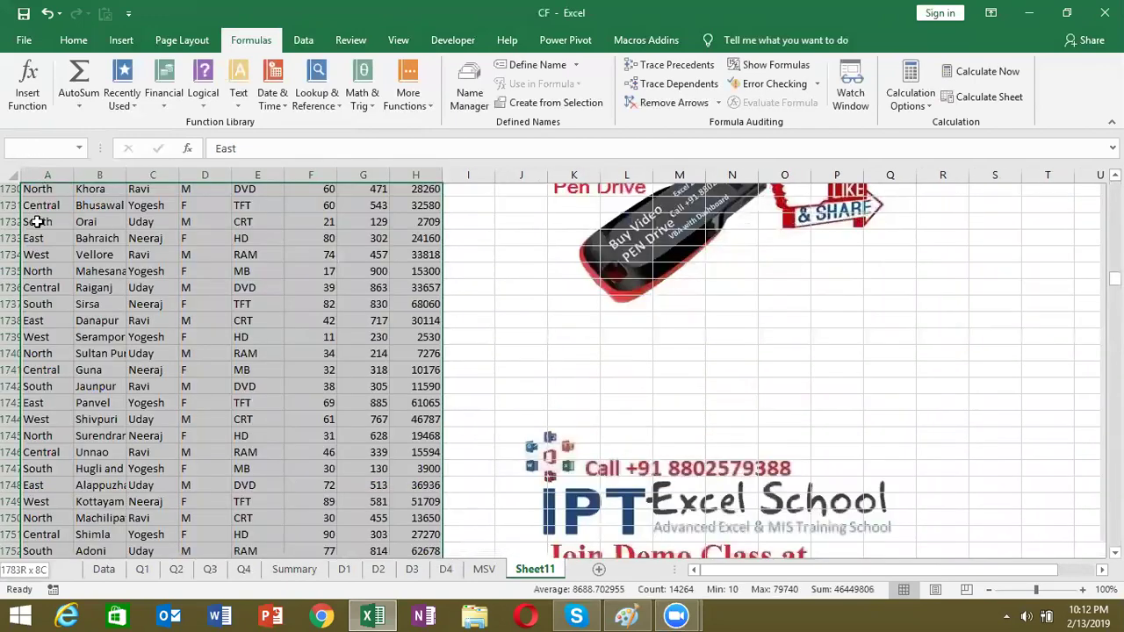
key("shift+Down")
key("shift+Down")
key("shift+Down")
key("shift+Down")
key("shift+Down")
key("shift+Down")
key("shift+Down")
key("shift+Down")
key("shift+Down")
key("shift+Down")
key("shift+Down")
key("shift+Down")
key("shift+Down")
key("shift+Down")
key("shift+Down")
key("shift+Down")
key("shift+Down")
key("shift+Down")
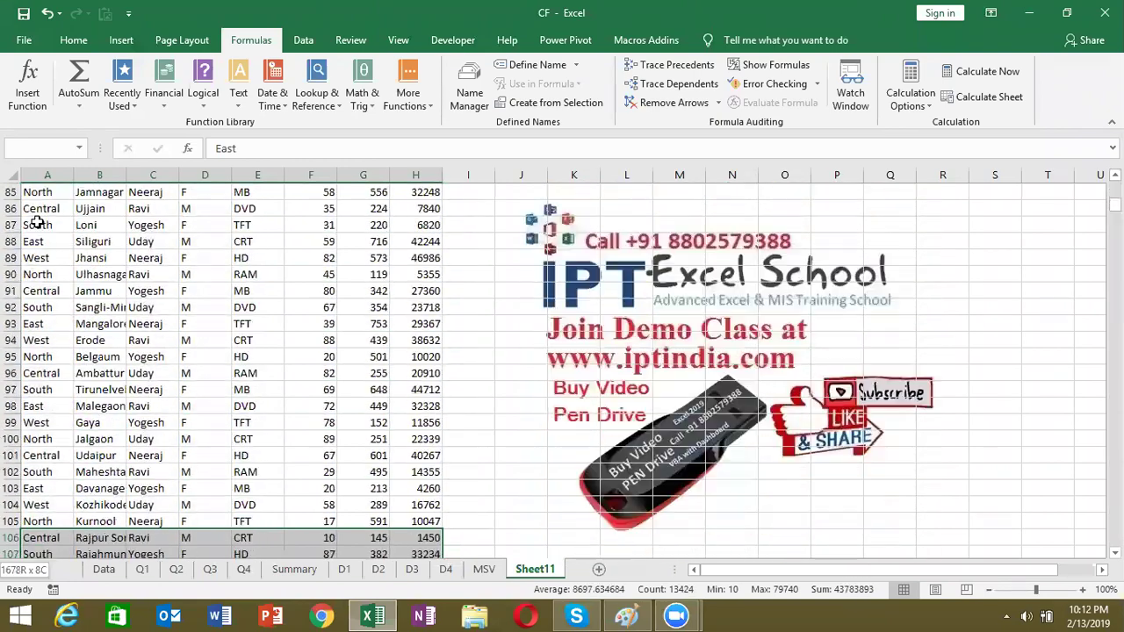
key("shift+Down")
key("shift+Down")
key("shift+Down")
key("shift+Up")
key("shift+Up")
key("shift+Up")
key("shift+Up")
key("shift+Up")
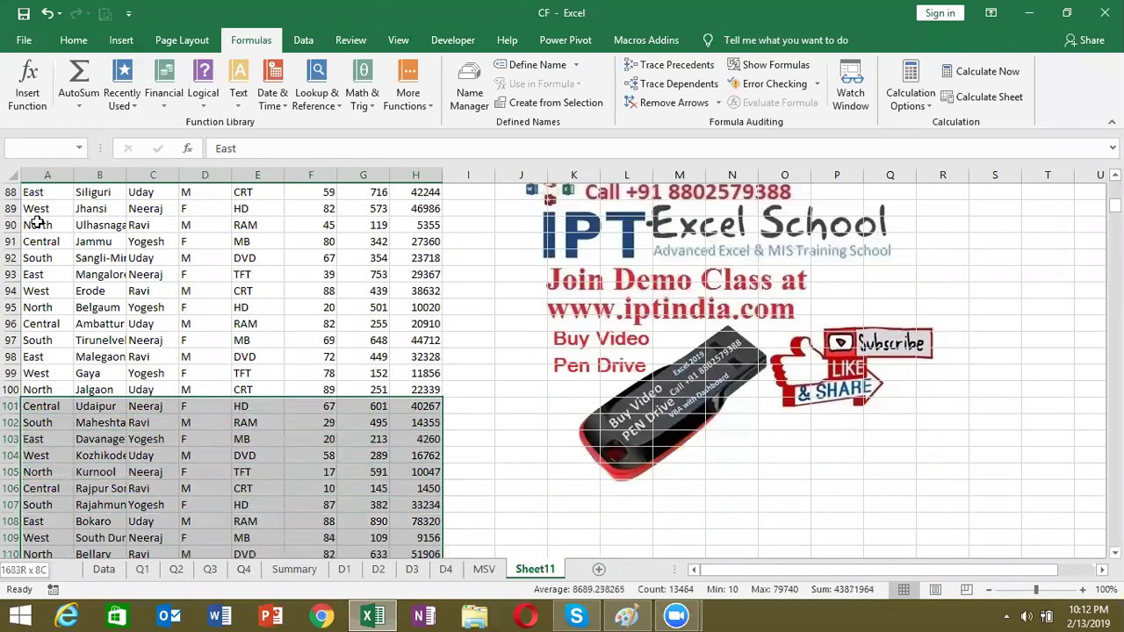
key("Delete")
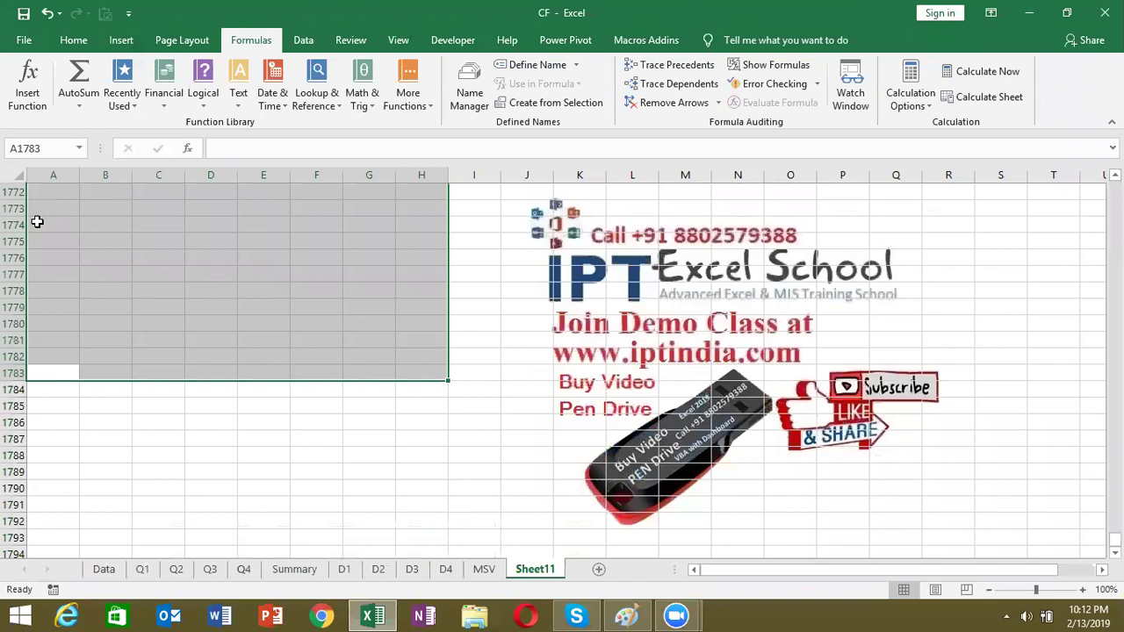
key("ctrl+Up")
key("ctrl+Up")
key("ctrl+shift+l")
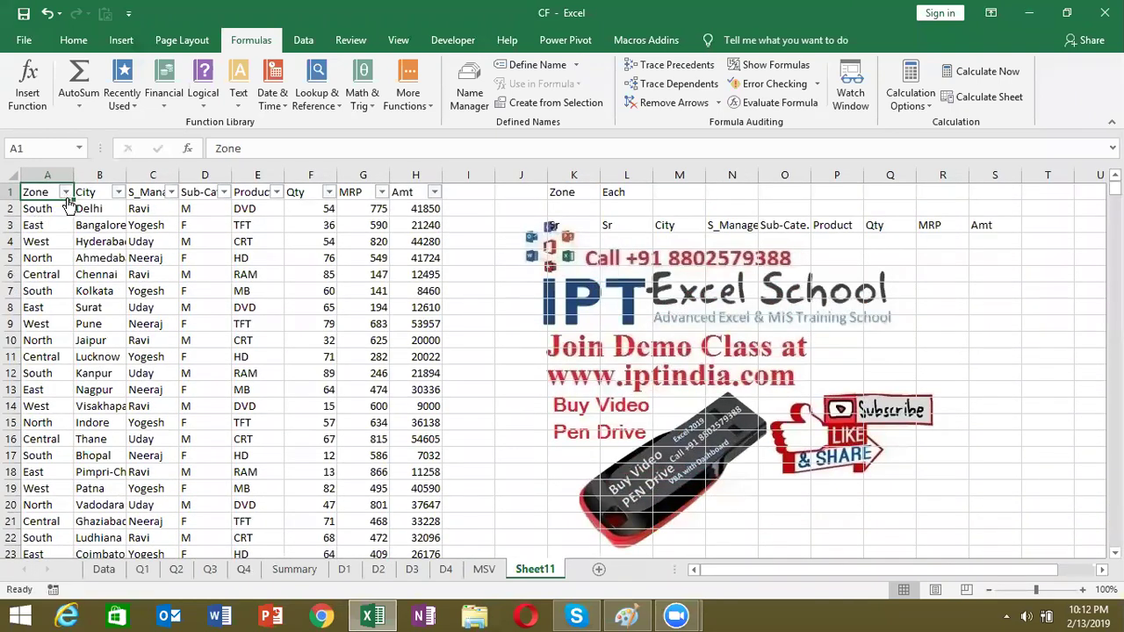
Filter the Zone column to show only the 20 East records
left_click(65, 192)
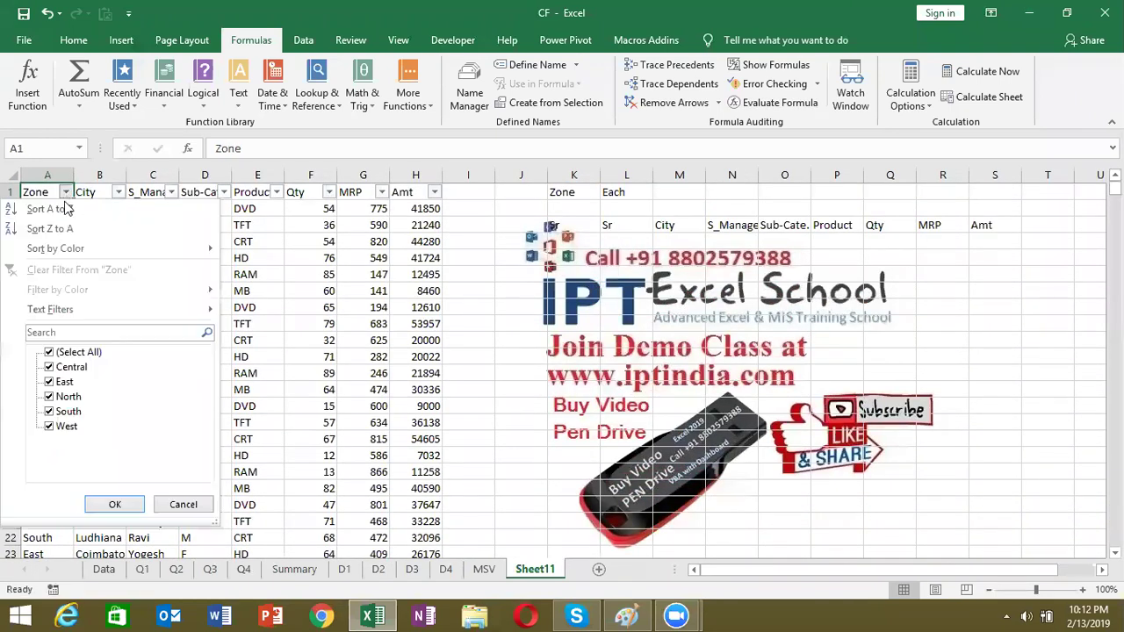
left_click(54, 352)
left_click(55, 383)
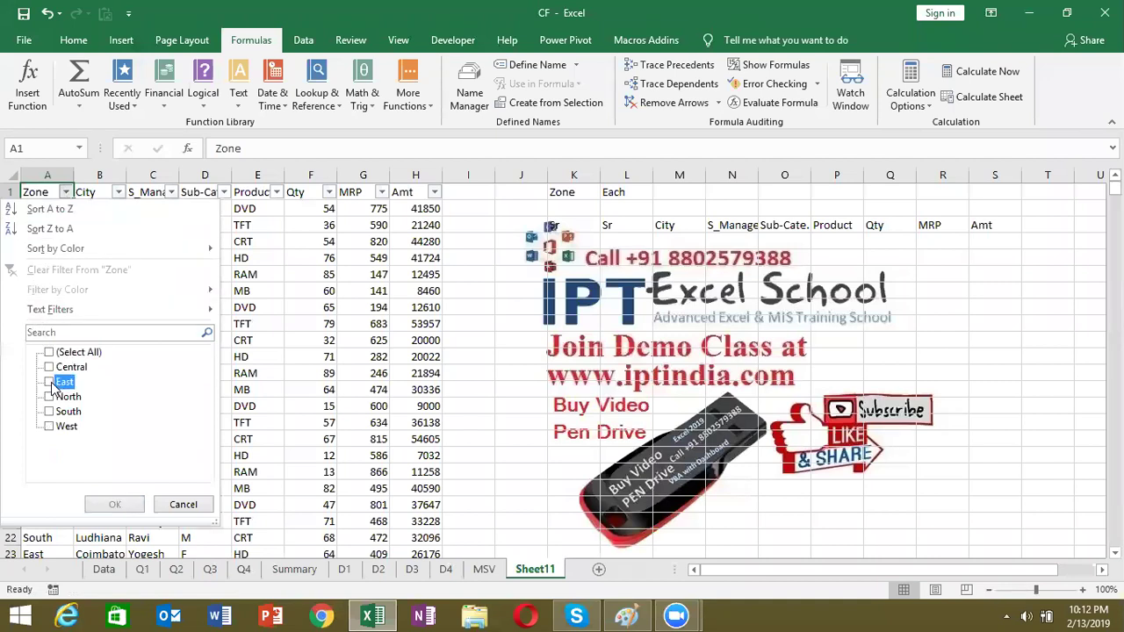
left_click(114, 505)
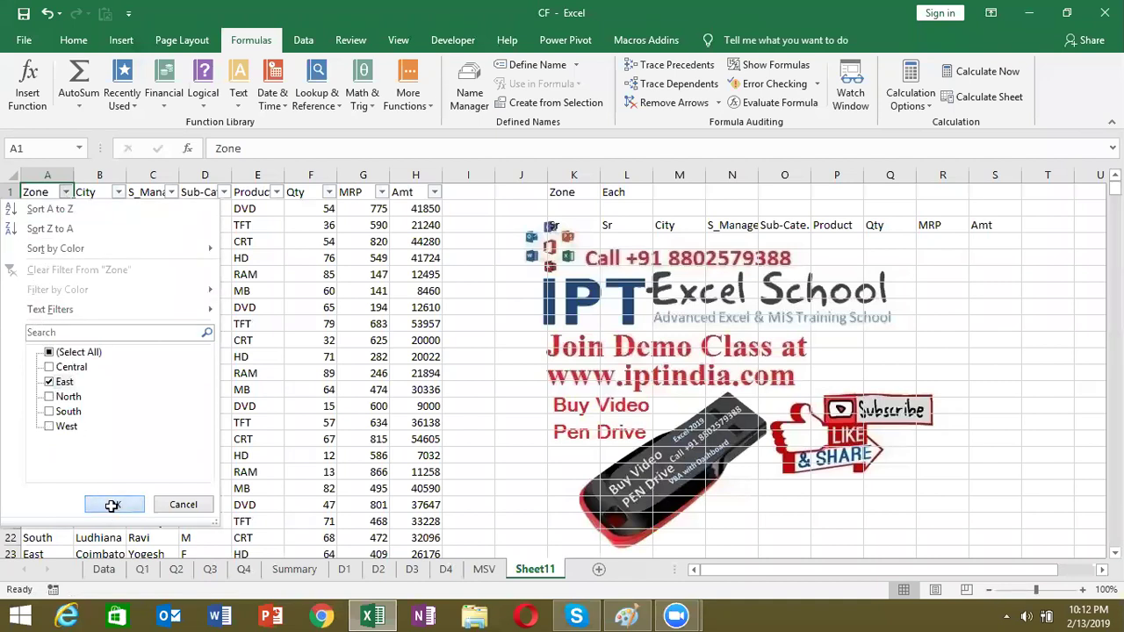
Copy the East rows' City to Amt cells (B3:H98) and select the empty report rows under the header
left_click_drag(84, 211, 398, 525)
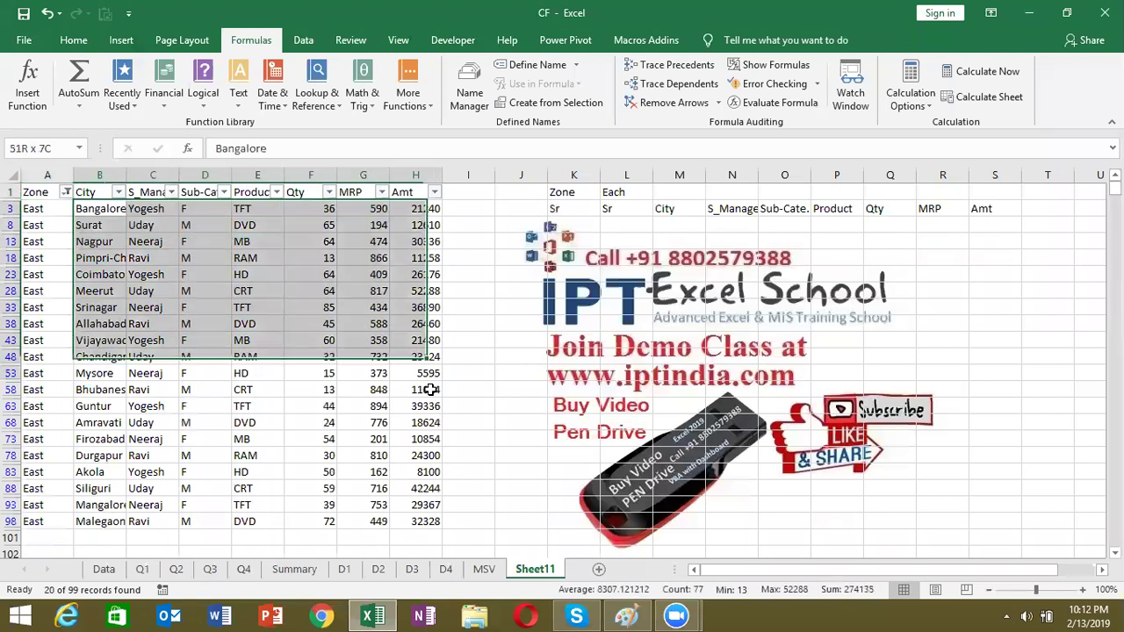
key("ctrl+c")
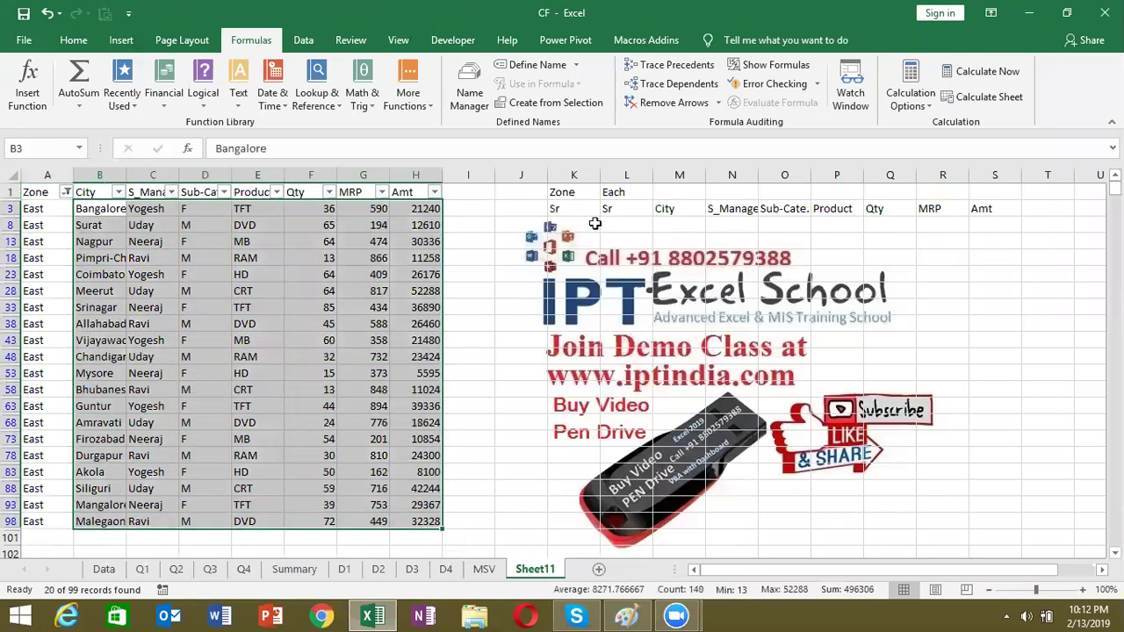
left_click(578, 213)
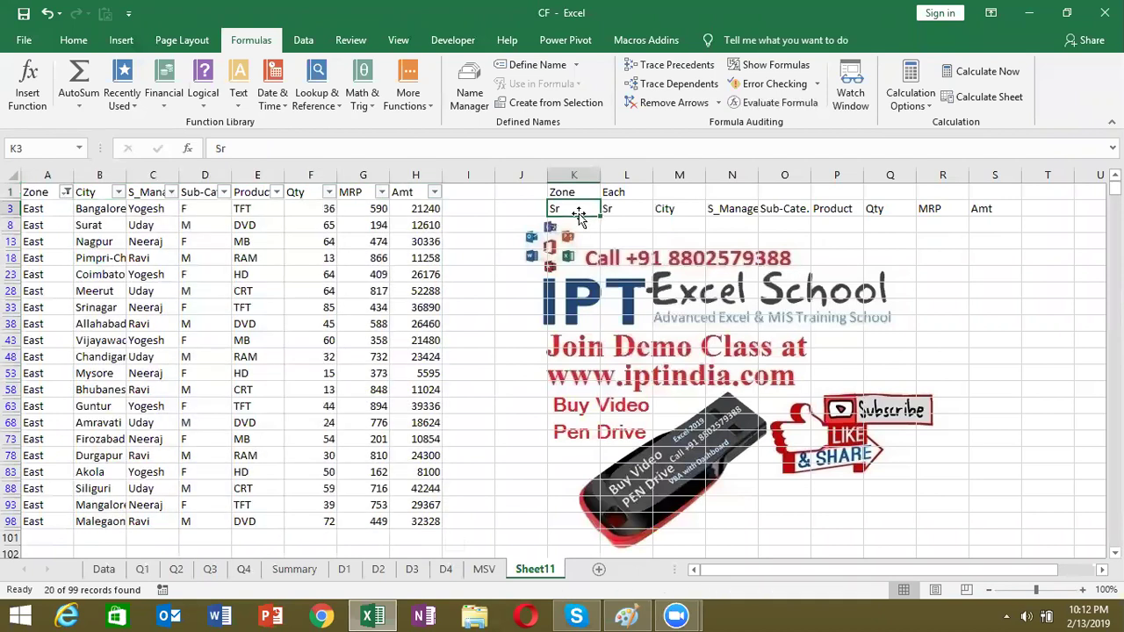
left_click_drag(619, 224, 977, 351)
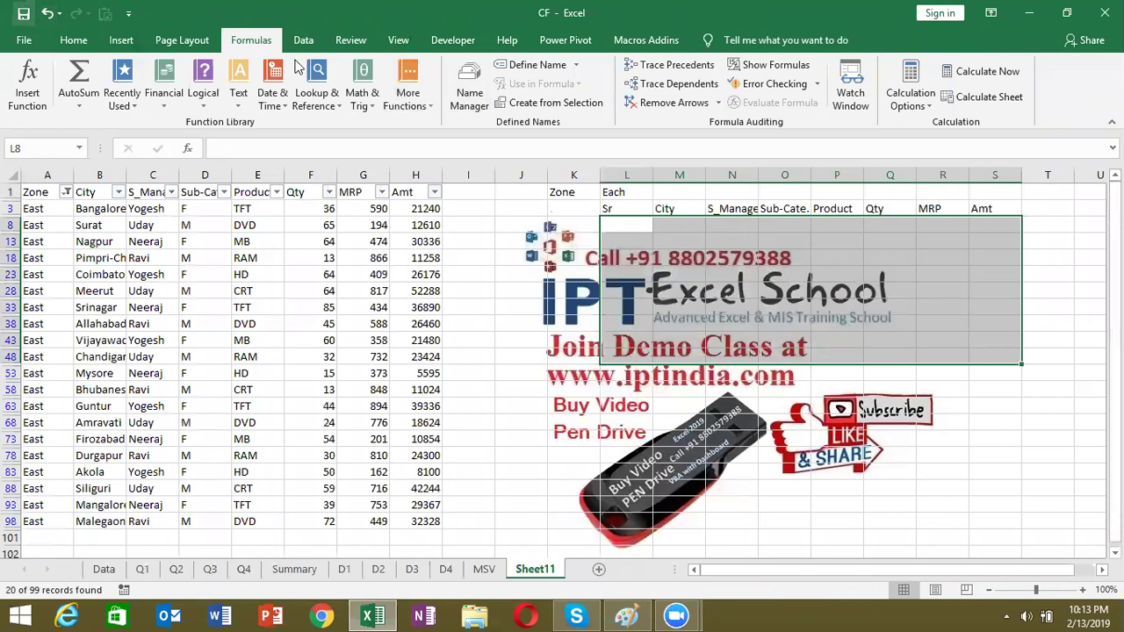
left_click(319, 616)
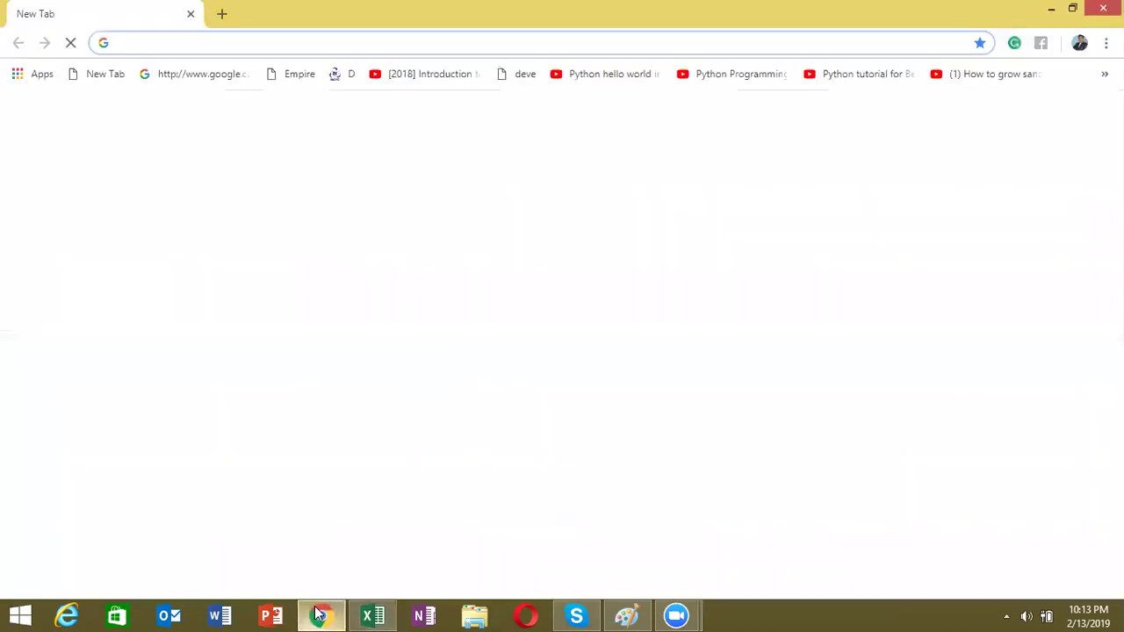
Go to gmail.com in Chrome by typing gm in the address bar
type("g")
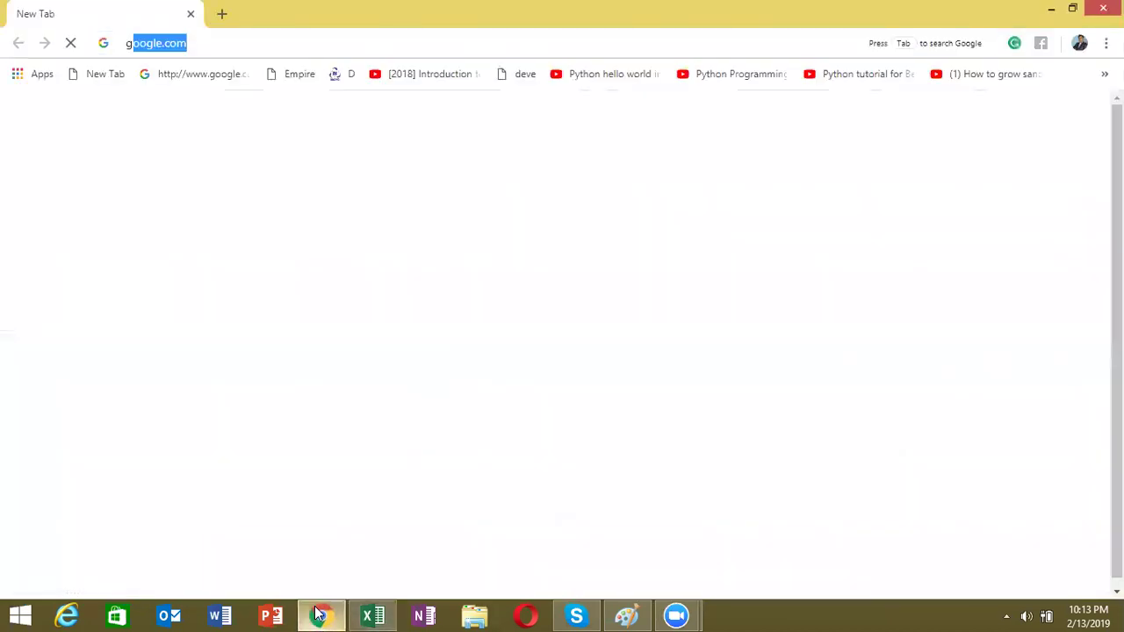
type("m")
key("Return")
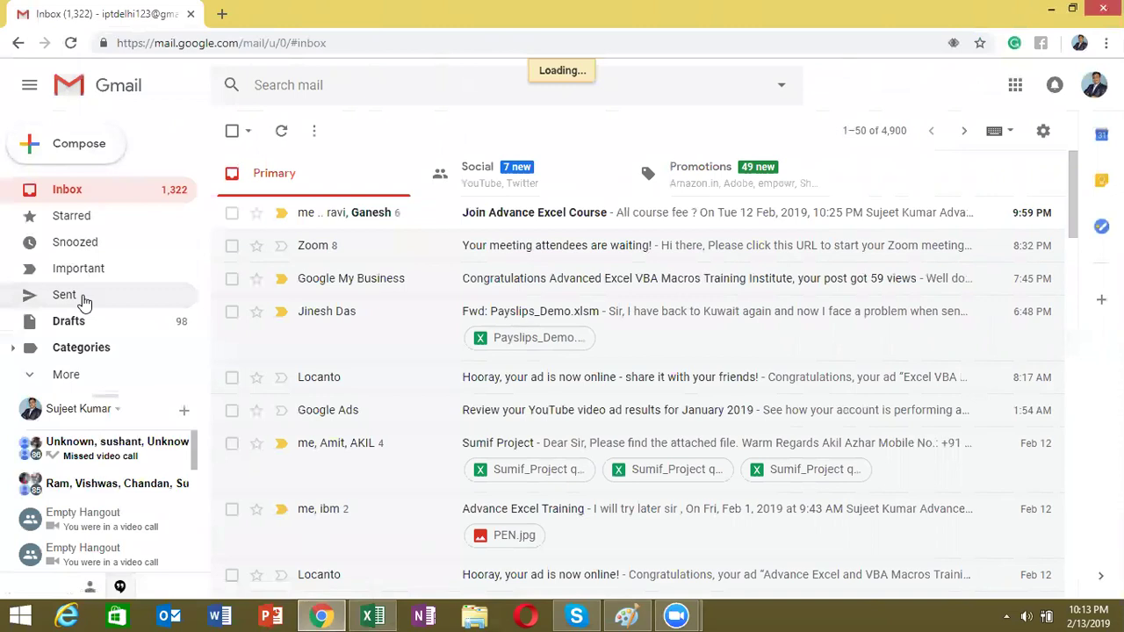
Open the sent File message and start a reply-all to its recipients
left_click(82, 299)
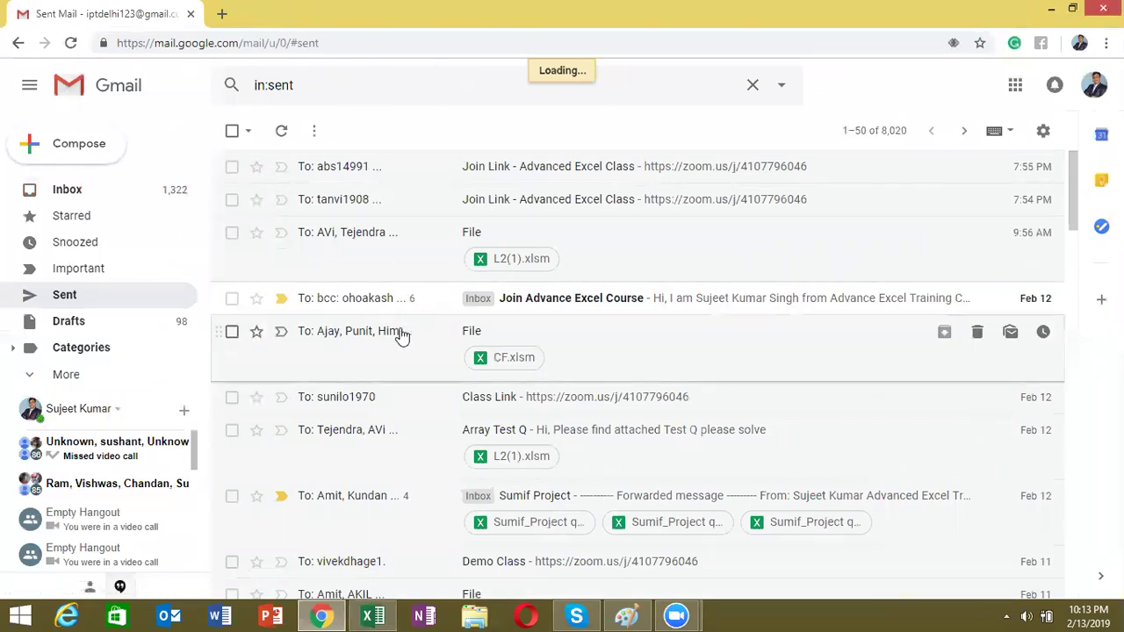
key("c")
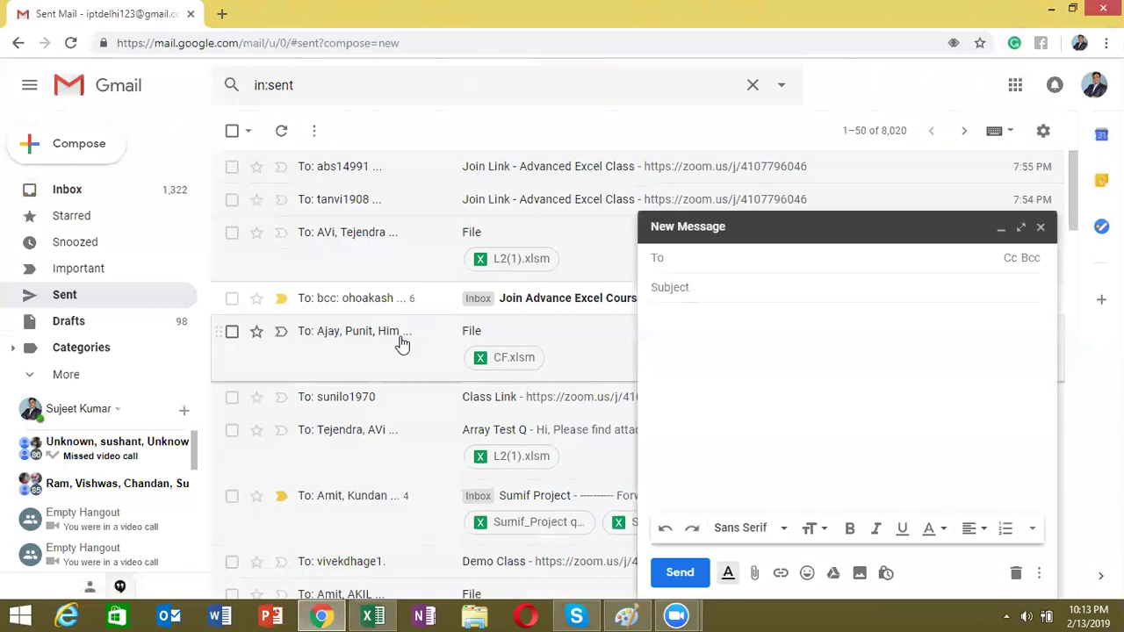
left_click(400, 343)
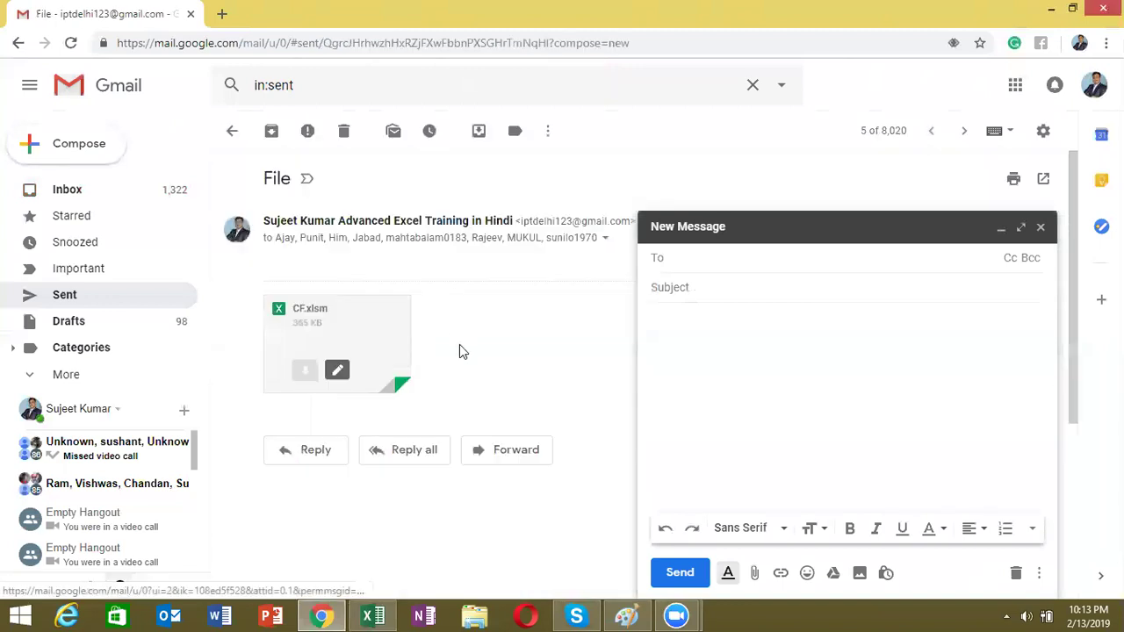
left_click(411, 452)
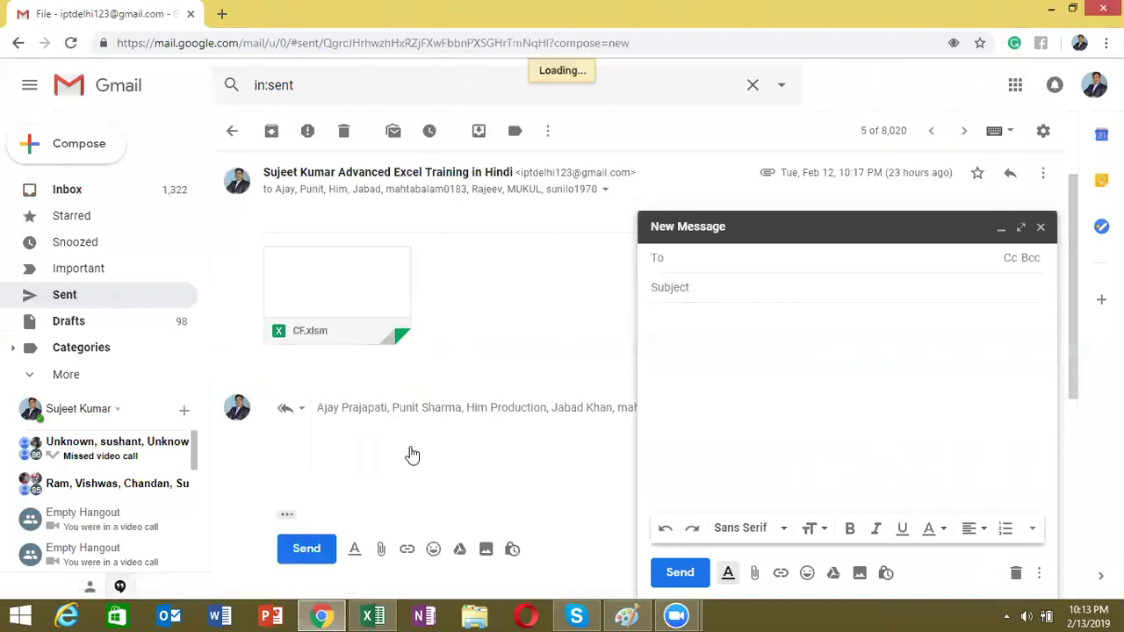
Attach CF.xlsm from the Desktop, send the reply-all, and discard the stray blank message
left_click(384, 544)
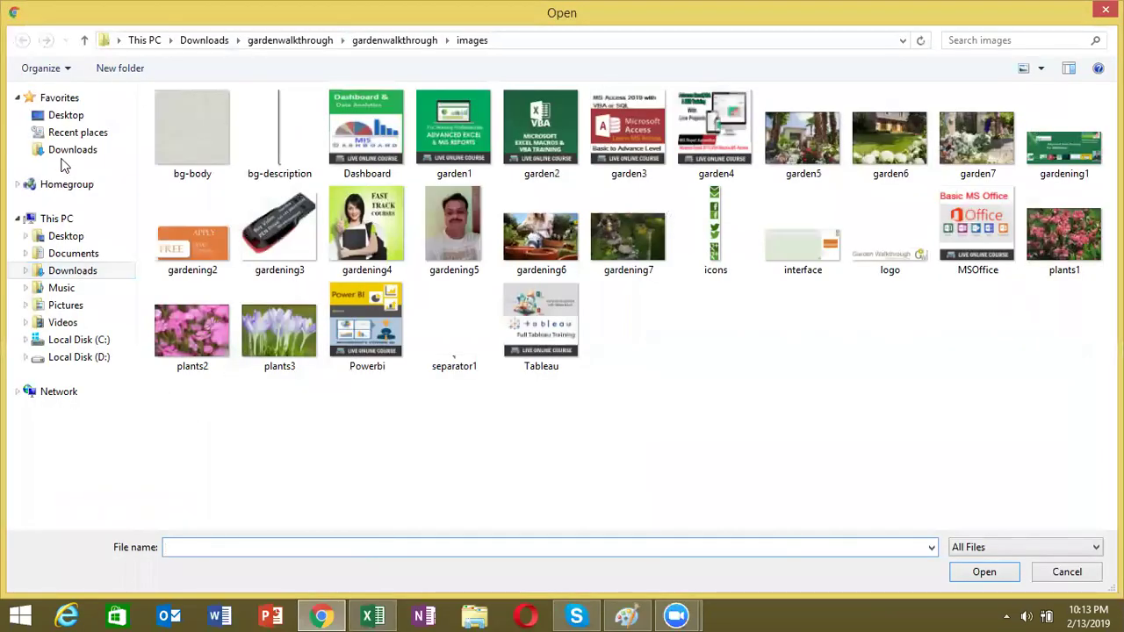
left_click(64, 118)
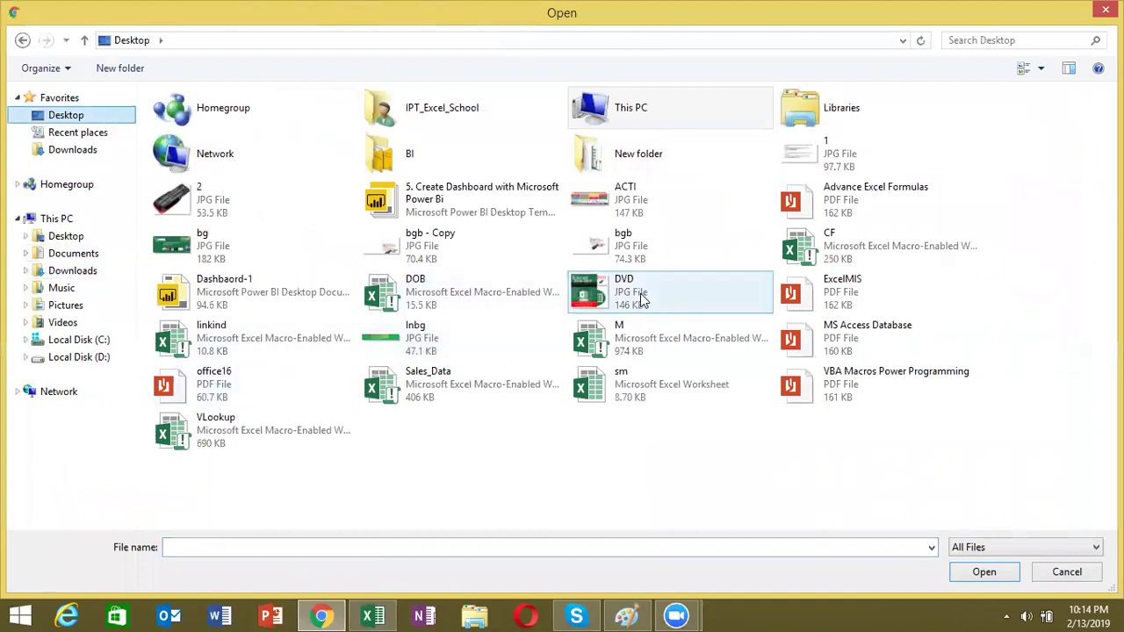
double_click(794, 257)
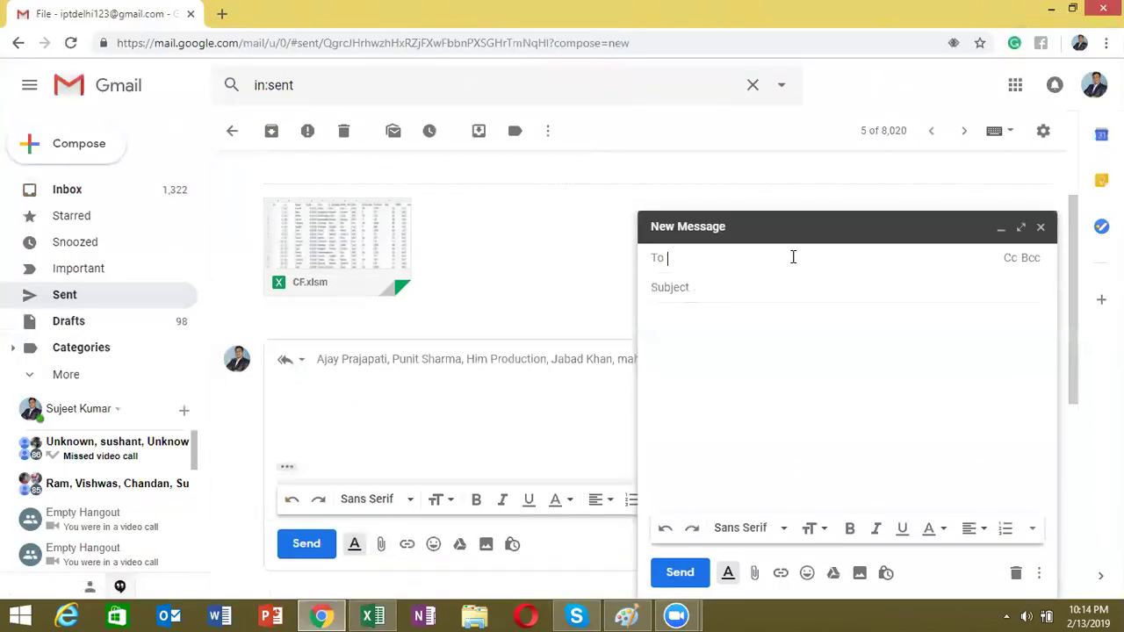
left_click(306, 545)
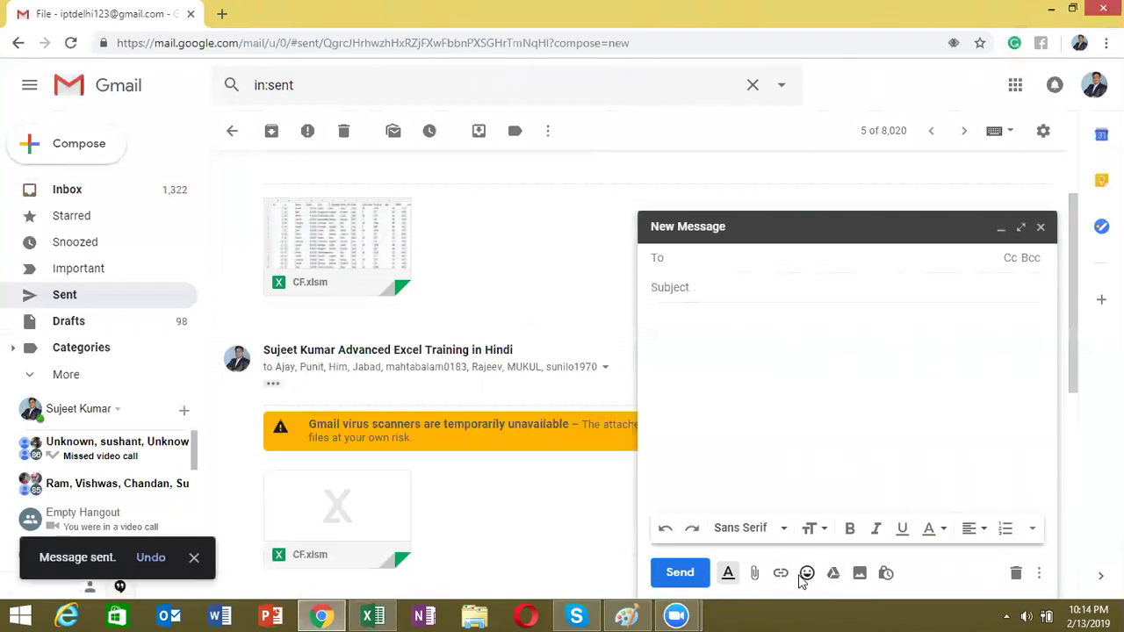
left_click(1014, 575)
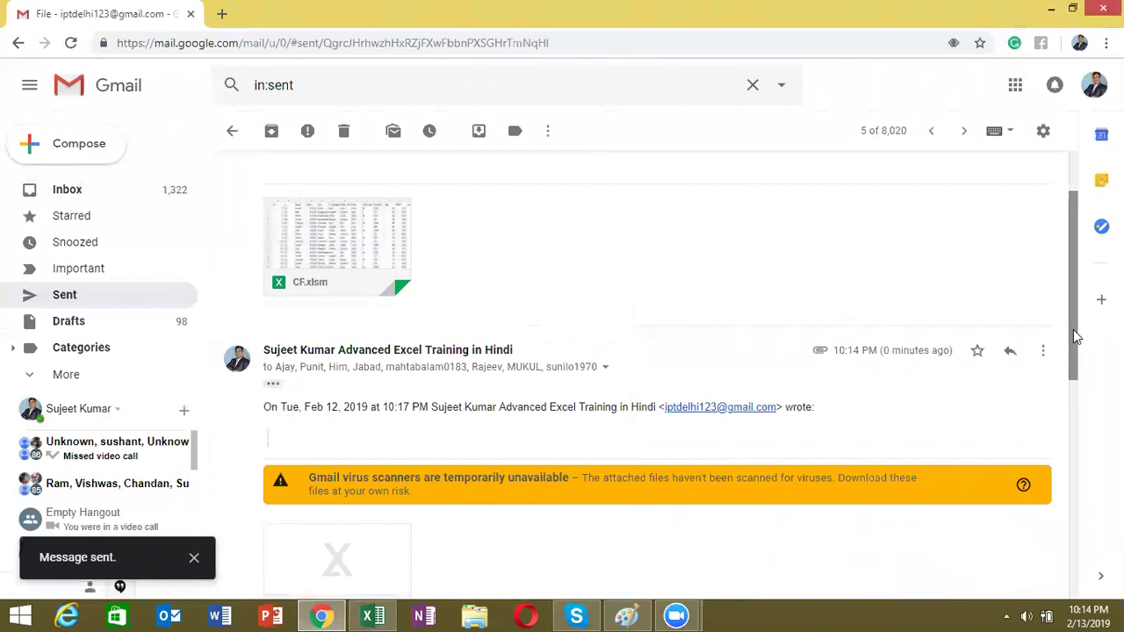
mouse_move(1074, 330)
left_mouse_down()
mouse_move(1063, 353)
mouse_move(1084, 258)
left_mouse_up()
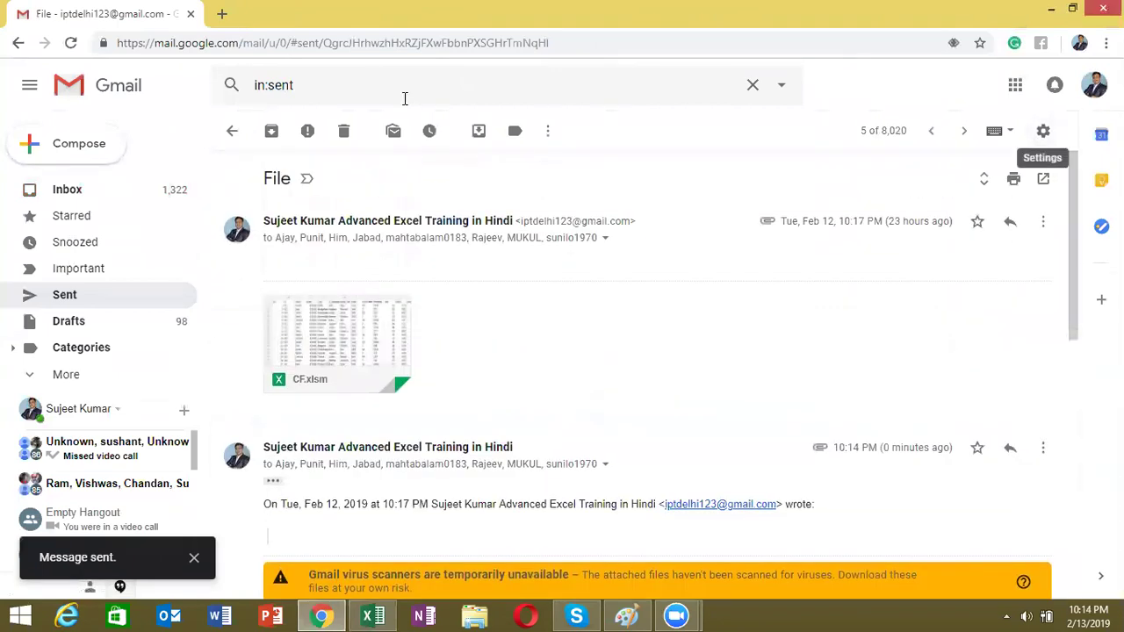
Reply to the Join Advance Excel Course email with ExcelMIS.pdf from the Desktop, then show the desktop
left_click(80, 189)
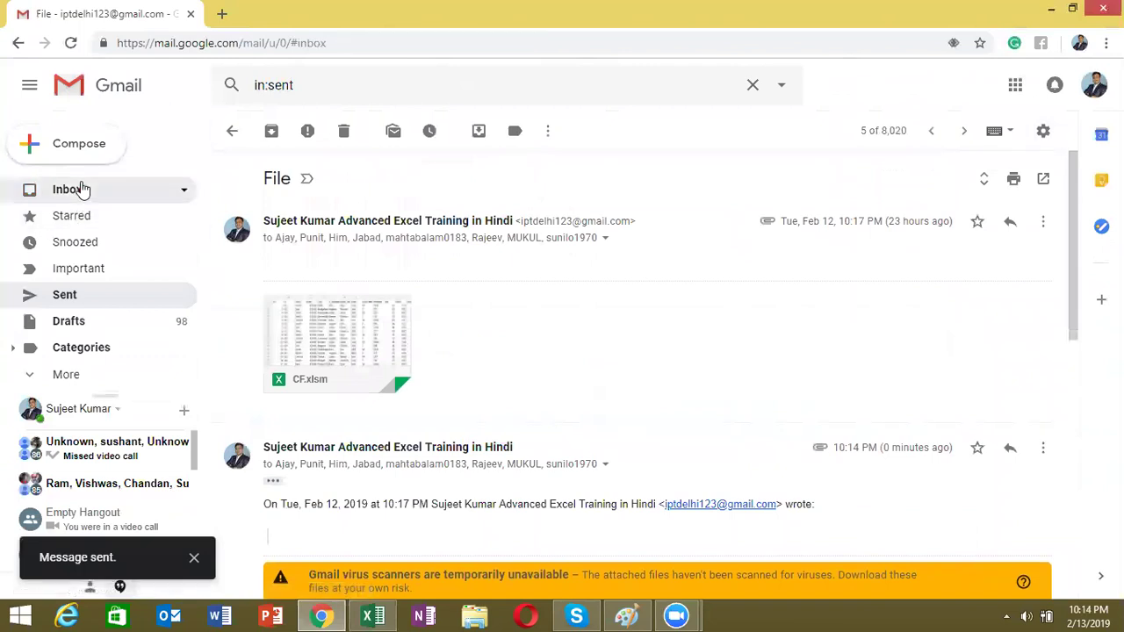
left_click(337, 216)
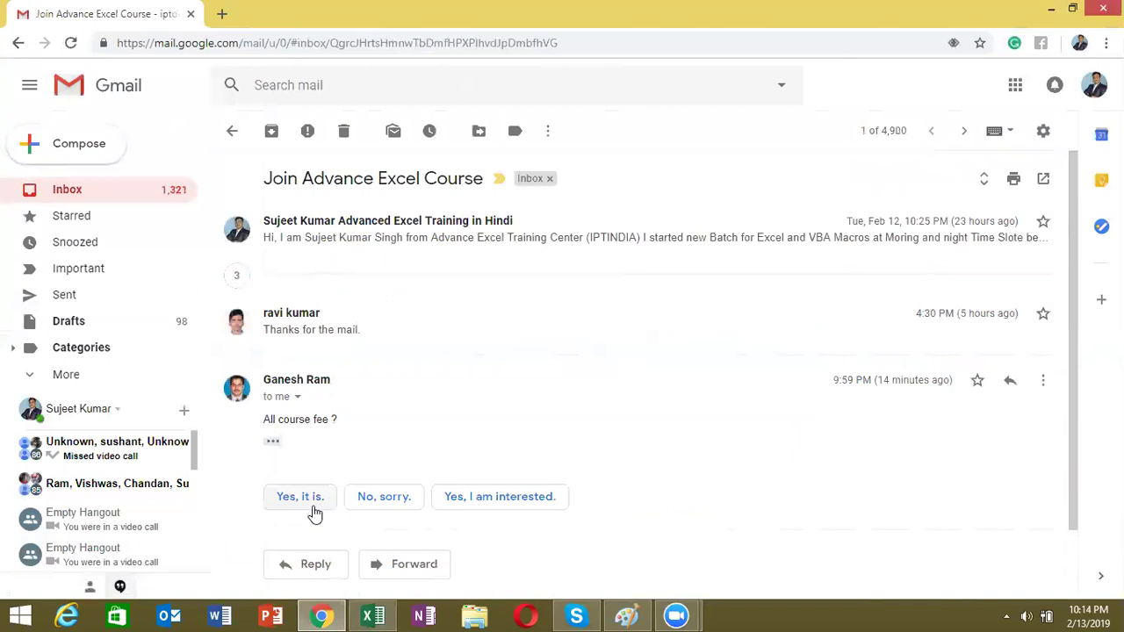
left_click(333, 571)
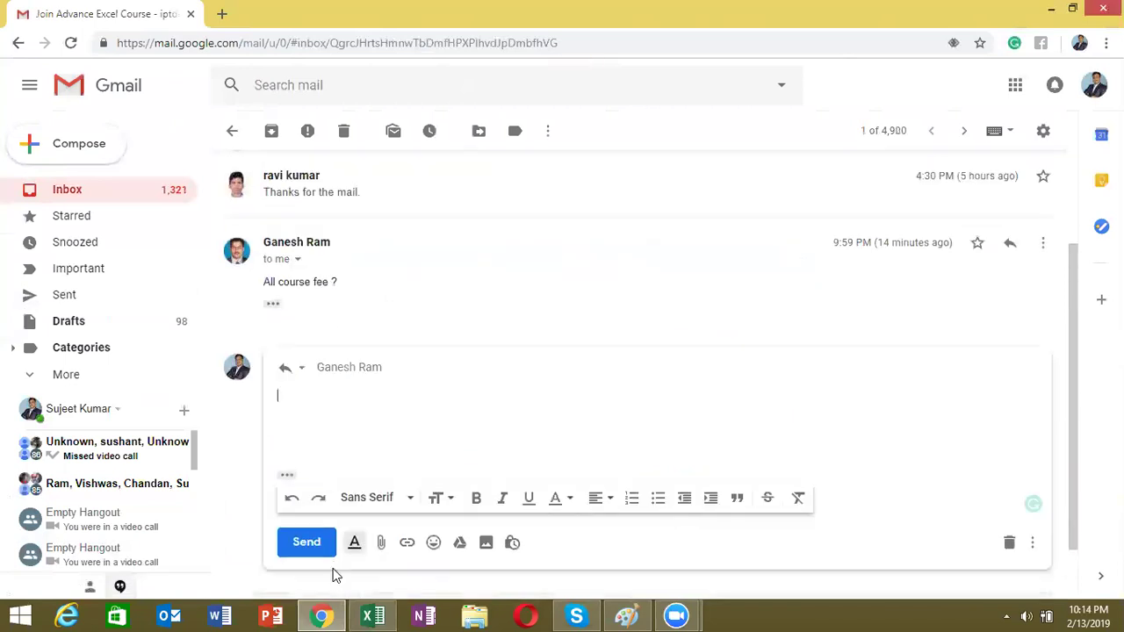
left_click(381, 542)
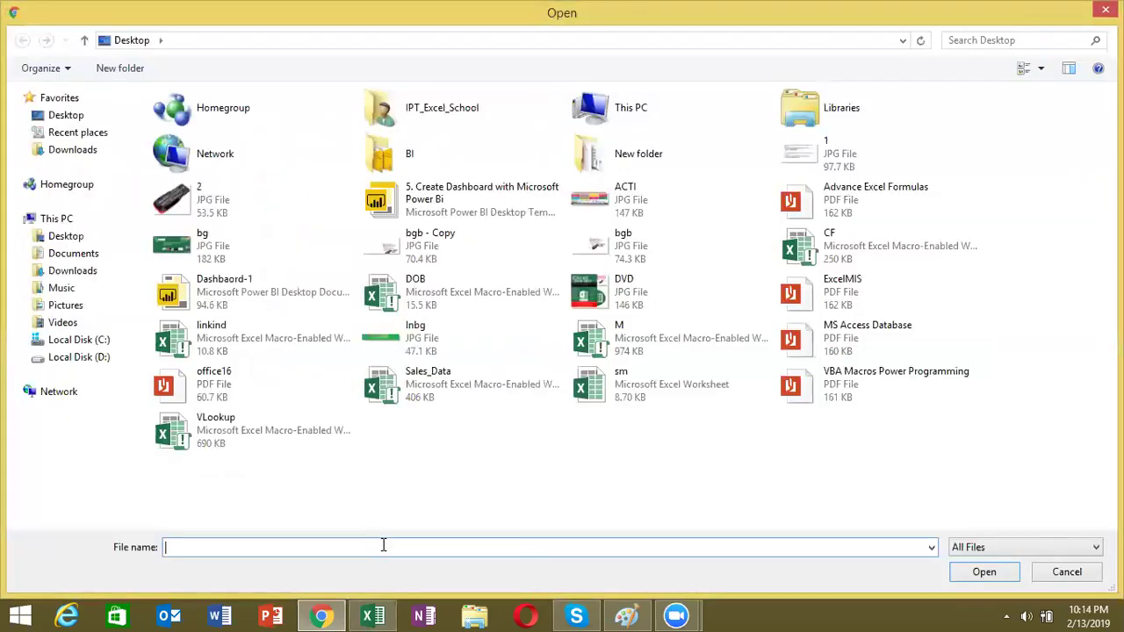
double_click(835, 303)
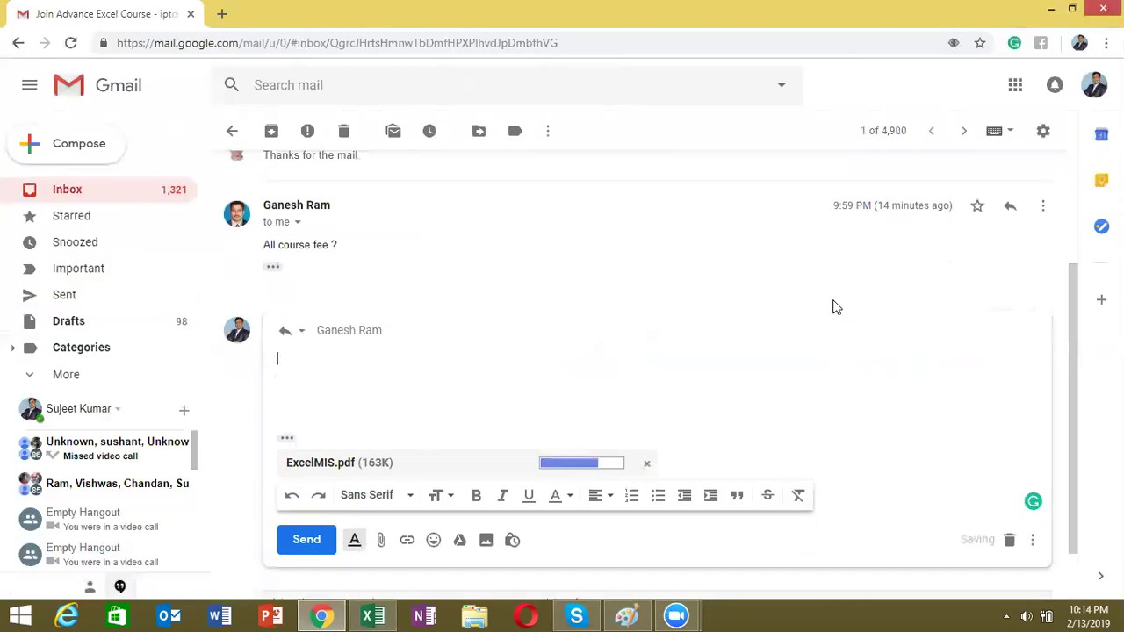
key("super+d")
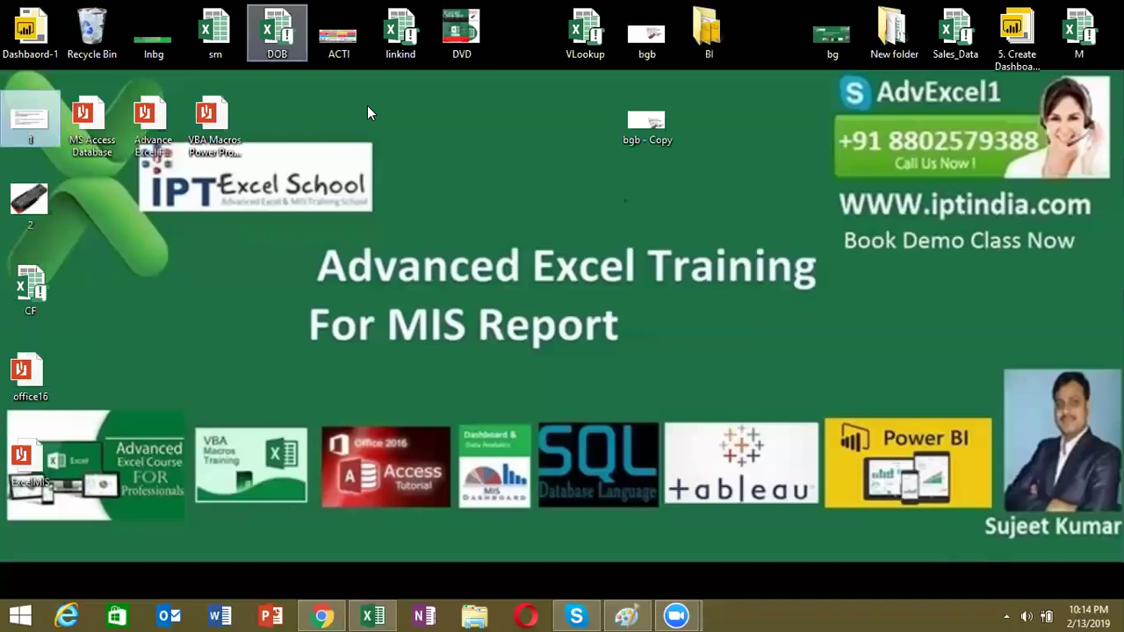